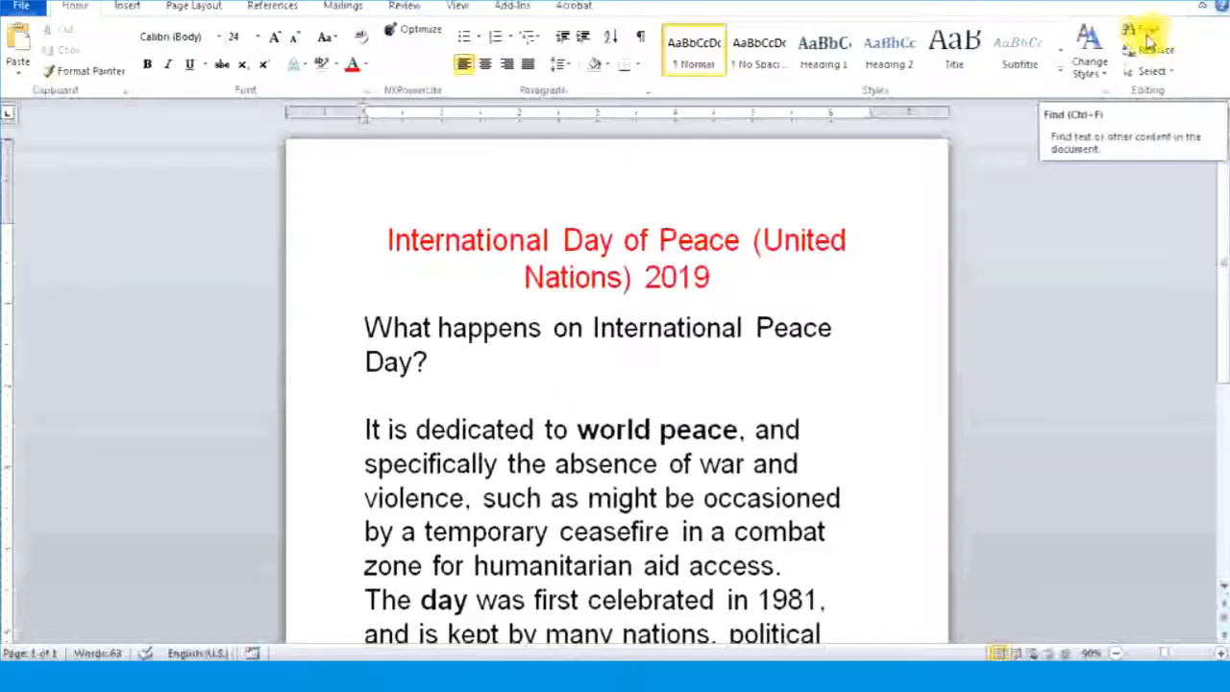
# Search the document for the word "world" and for the word "peace".
pyautogui.click(1150, 38)
pyautogui.write('world')
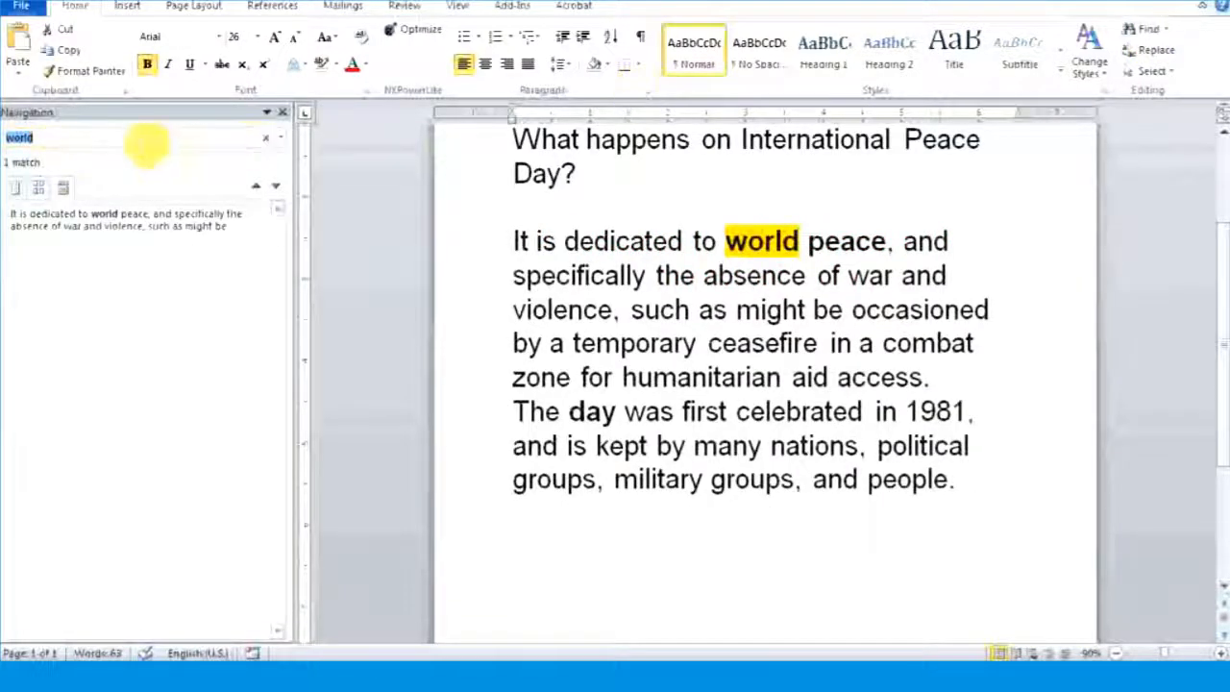
pyautogui.click(40, 138)
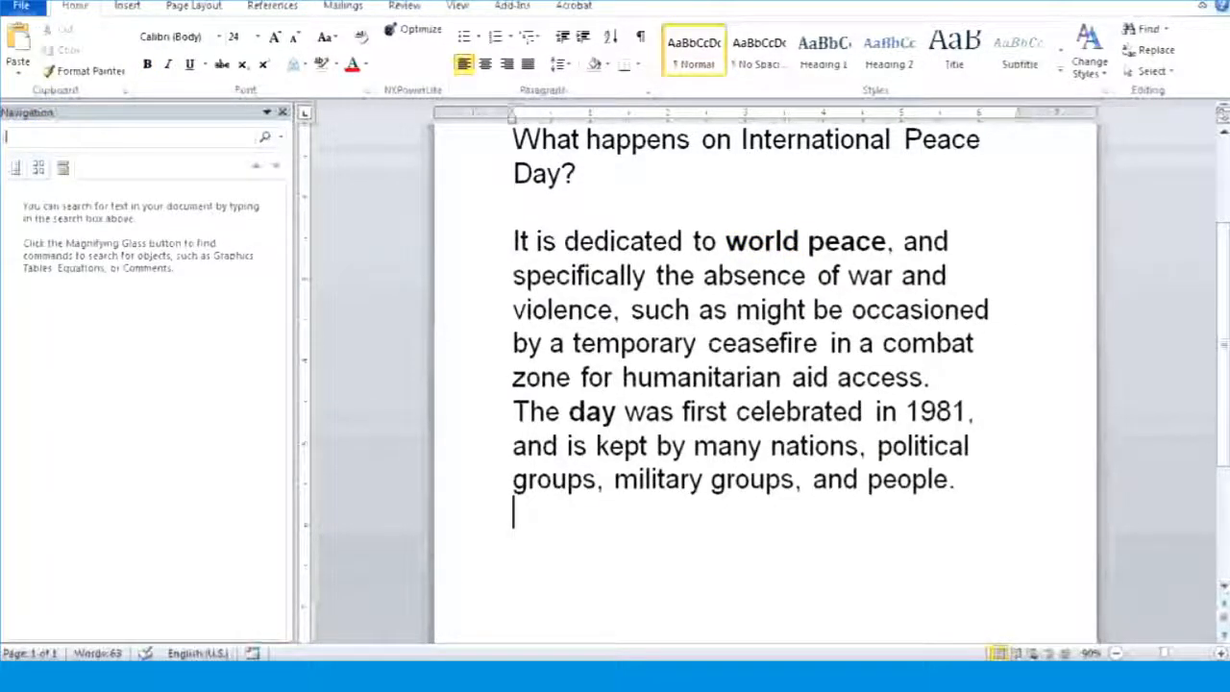
pyautogui.write('peace')
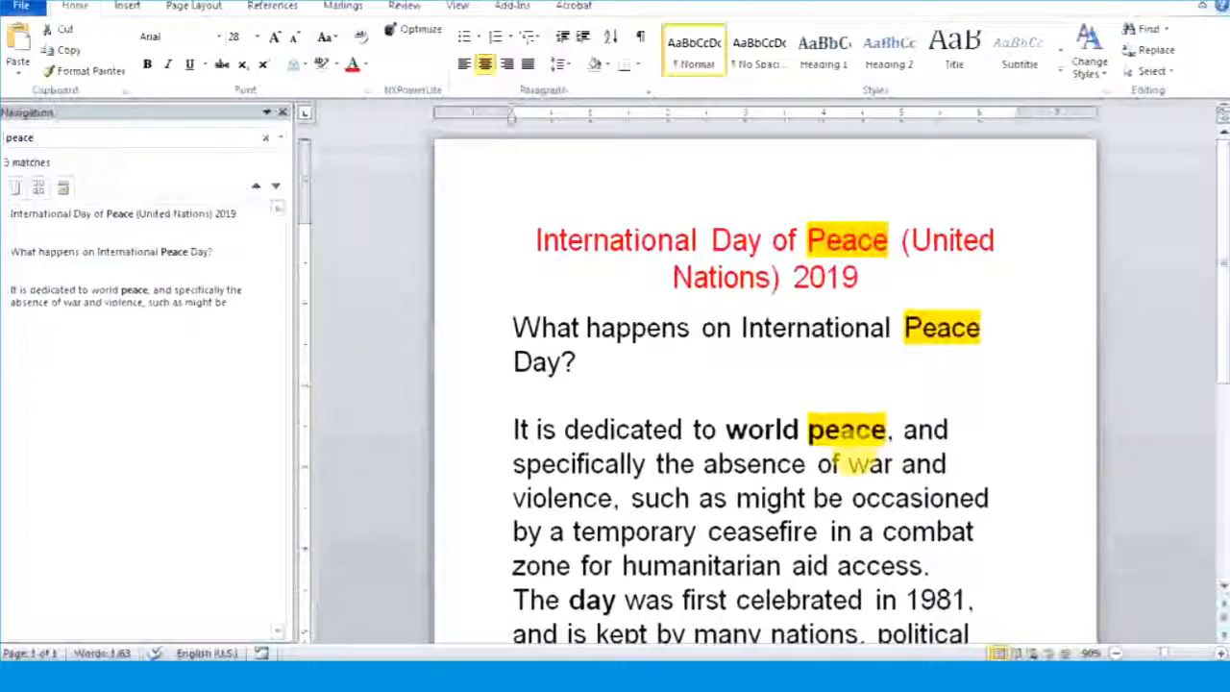
pyautogui.click(352, 263)
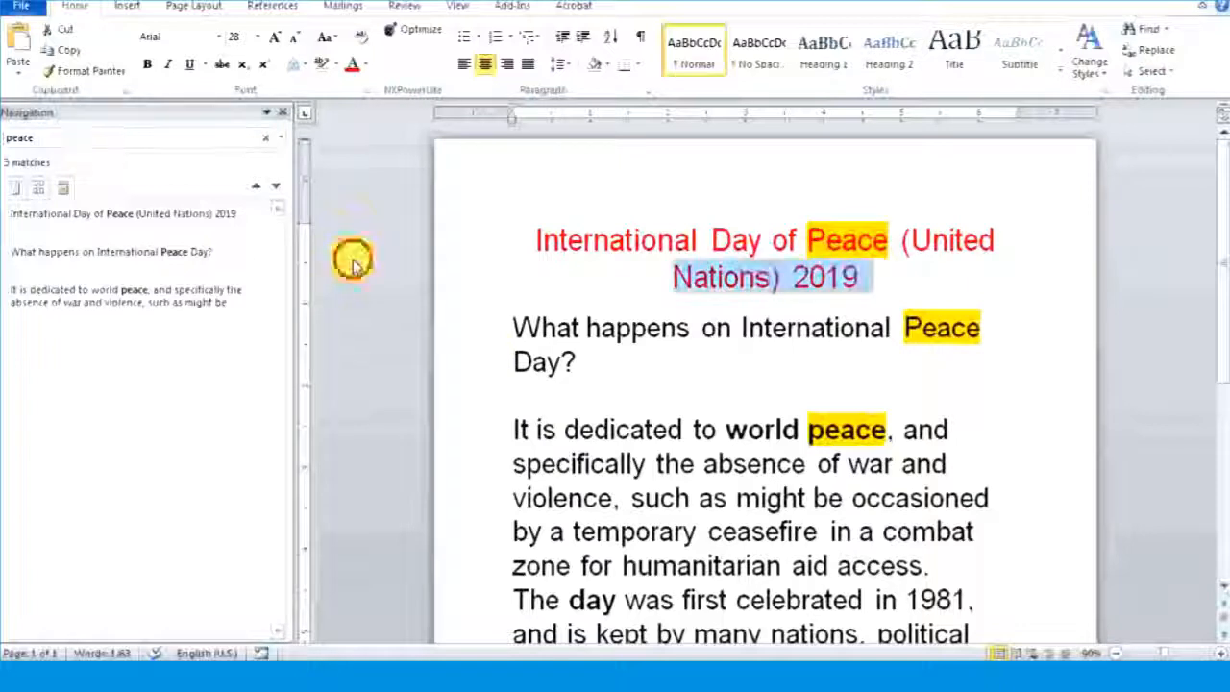
pyautogui.click(835, 332)
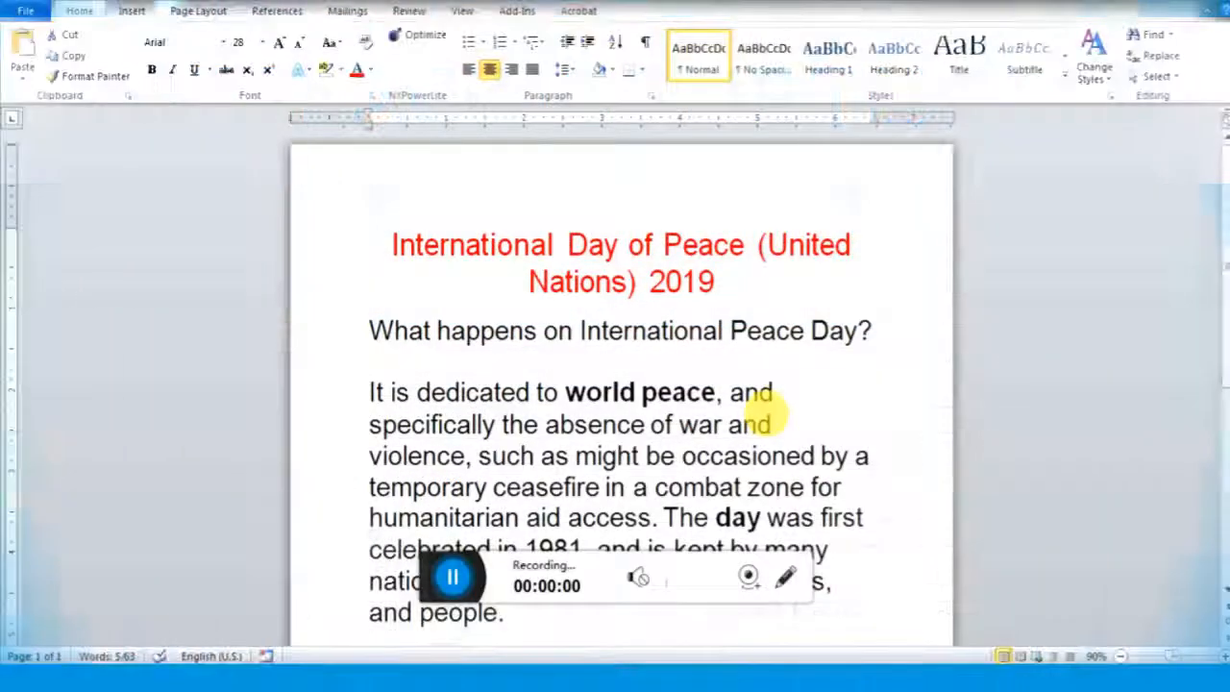
# Set up a find and replace with "international" as the search text and "World" as the replacement.
pyautogui.hotkey('shift', 'End')
pyautogui.click(865, 296)
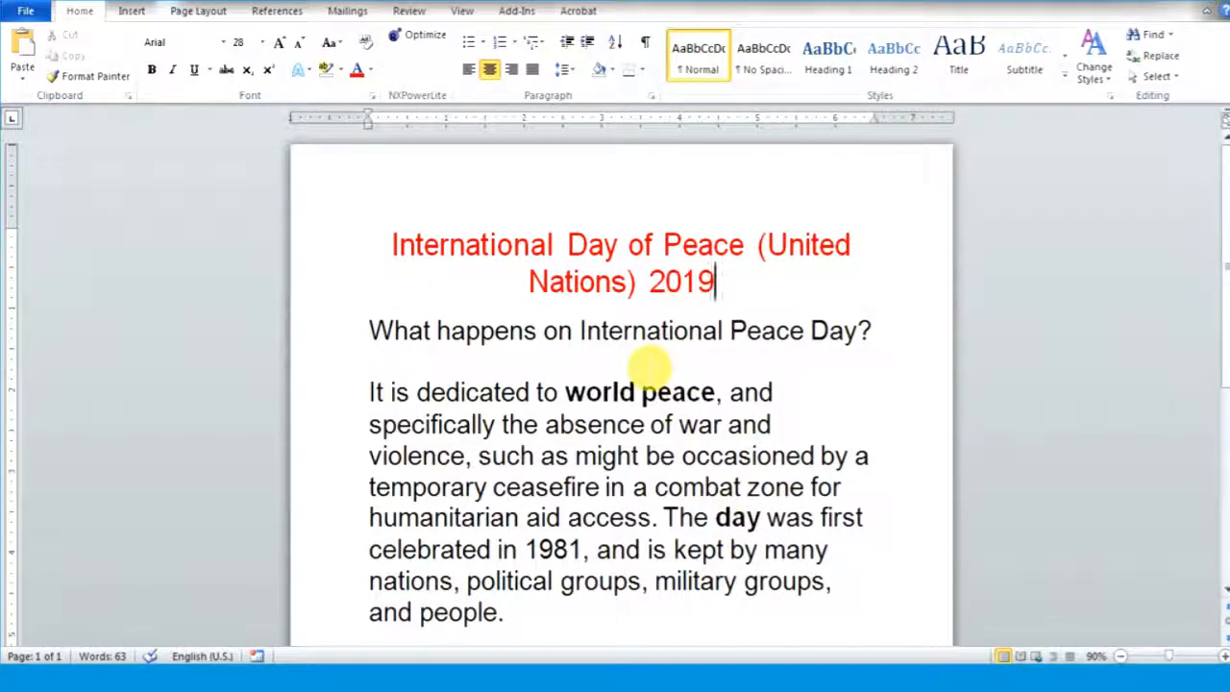
pyautogui.click(1162, 56)
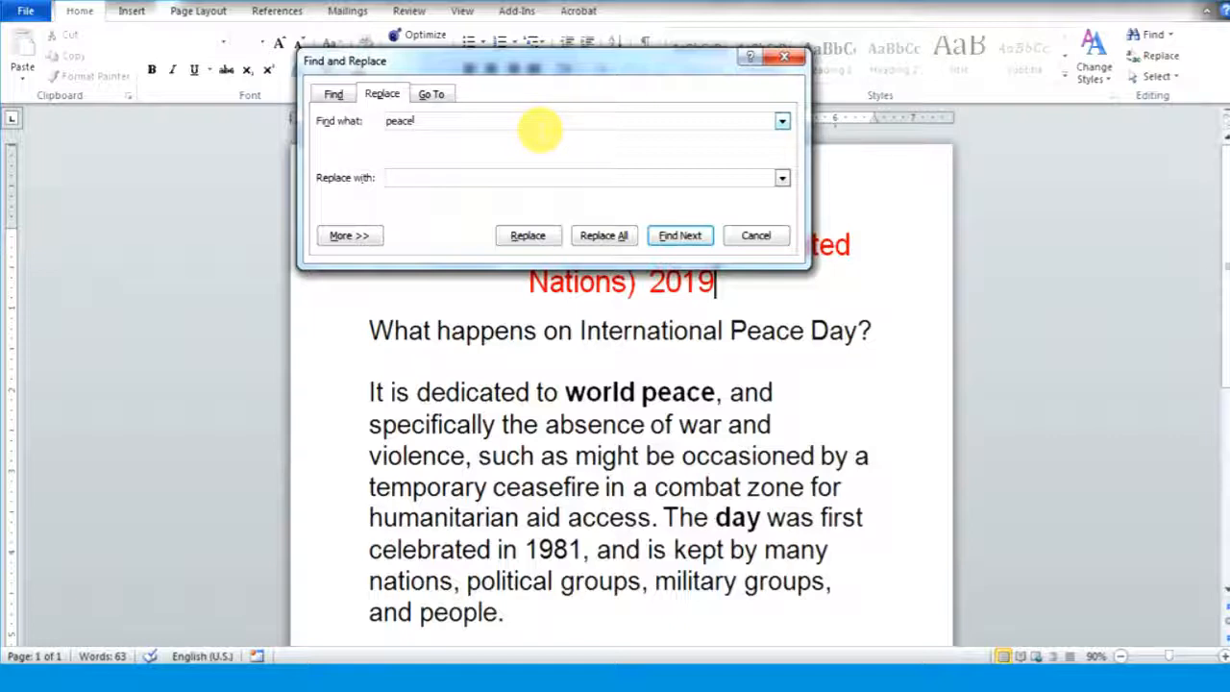
pyautogui.press('BackSpace')
pyautogui.press('BackSpace')
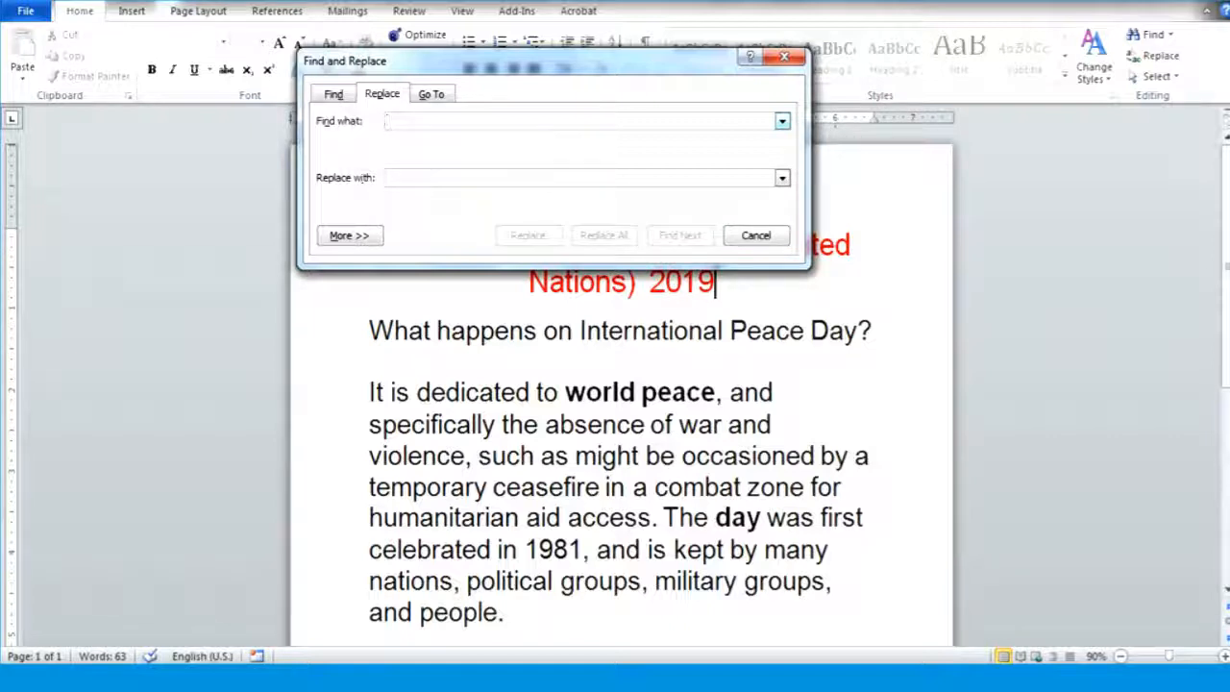
pyautogui.write('d')
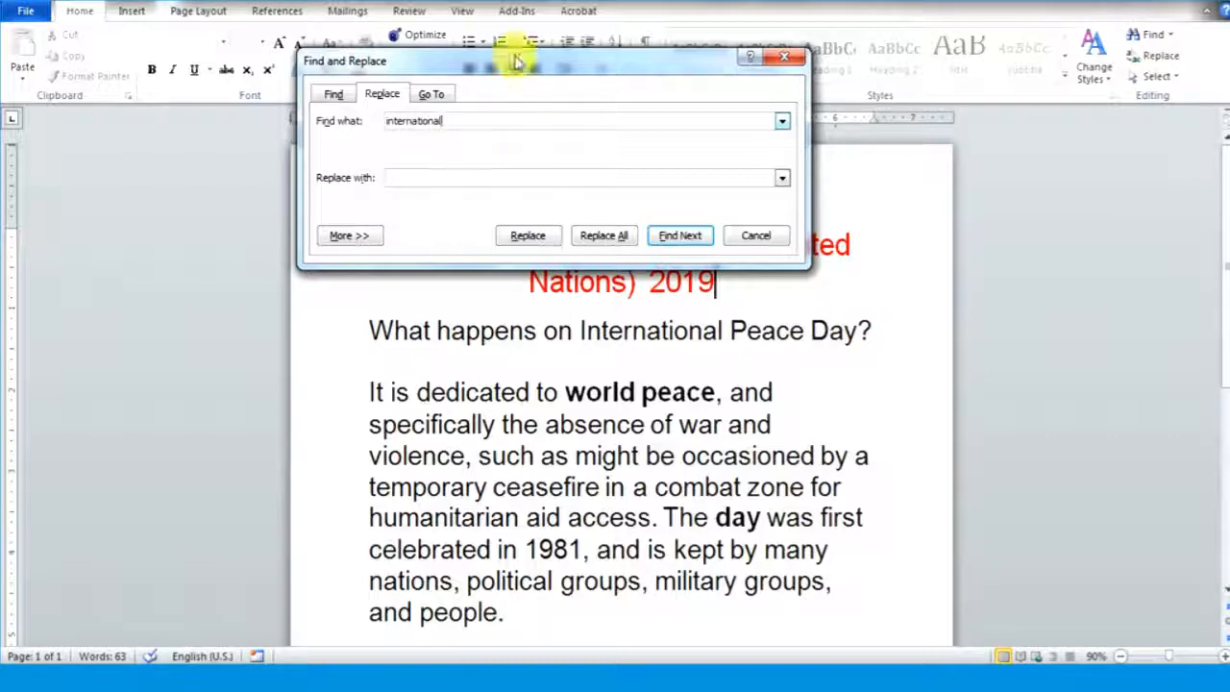
pyautogui.moveTo(513, 57); pyautogui.dragTo(430, 350)
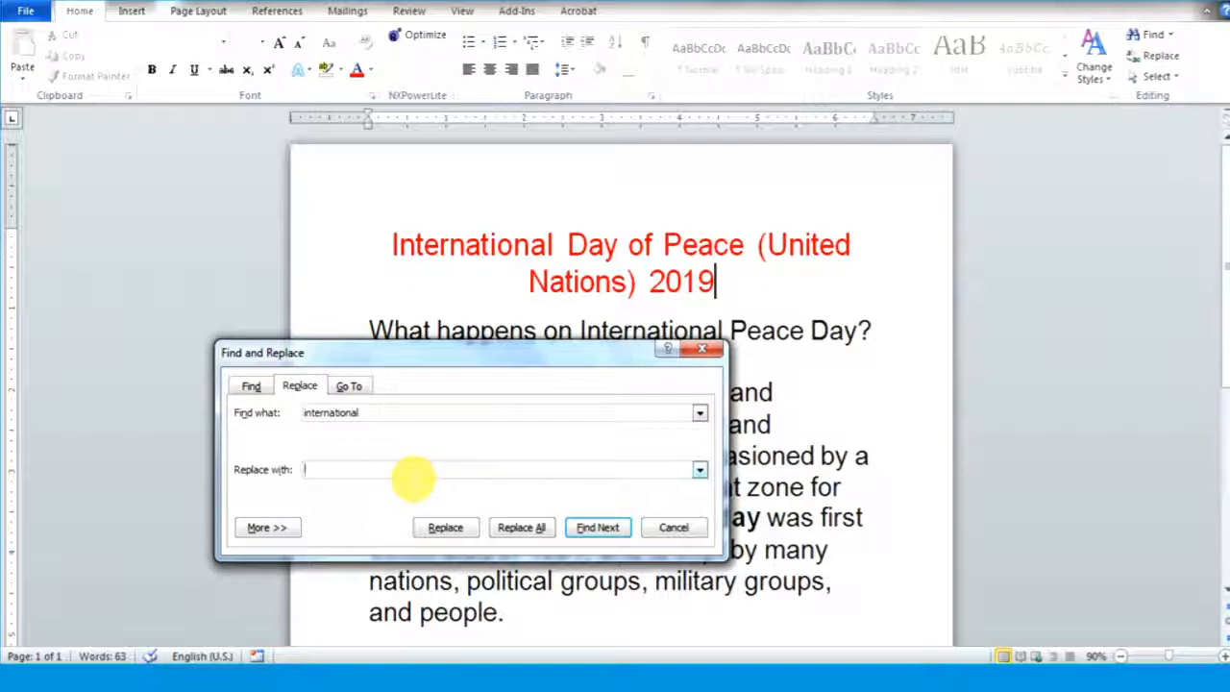
pyautogui.write('World')
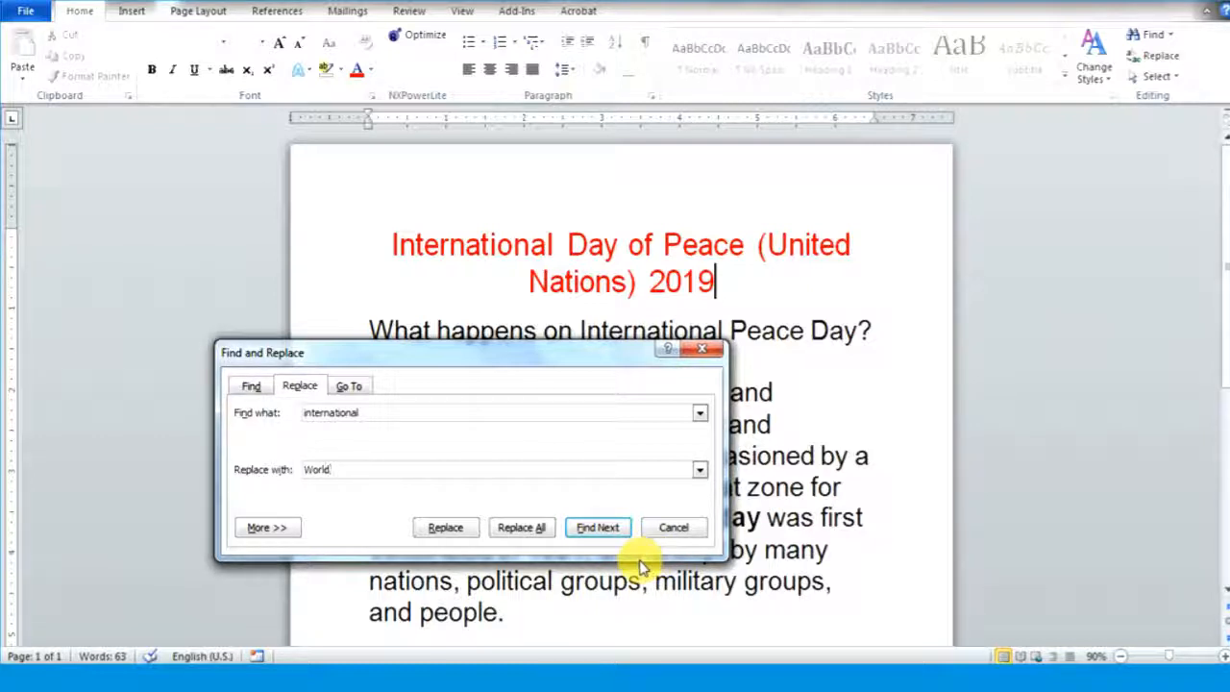
# Expand the search options, replace each occurrence of "international" with "World" one by one, and close the Find and Replace dialog.
pyautogui.click(282, 527)
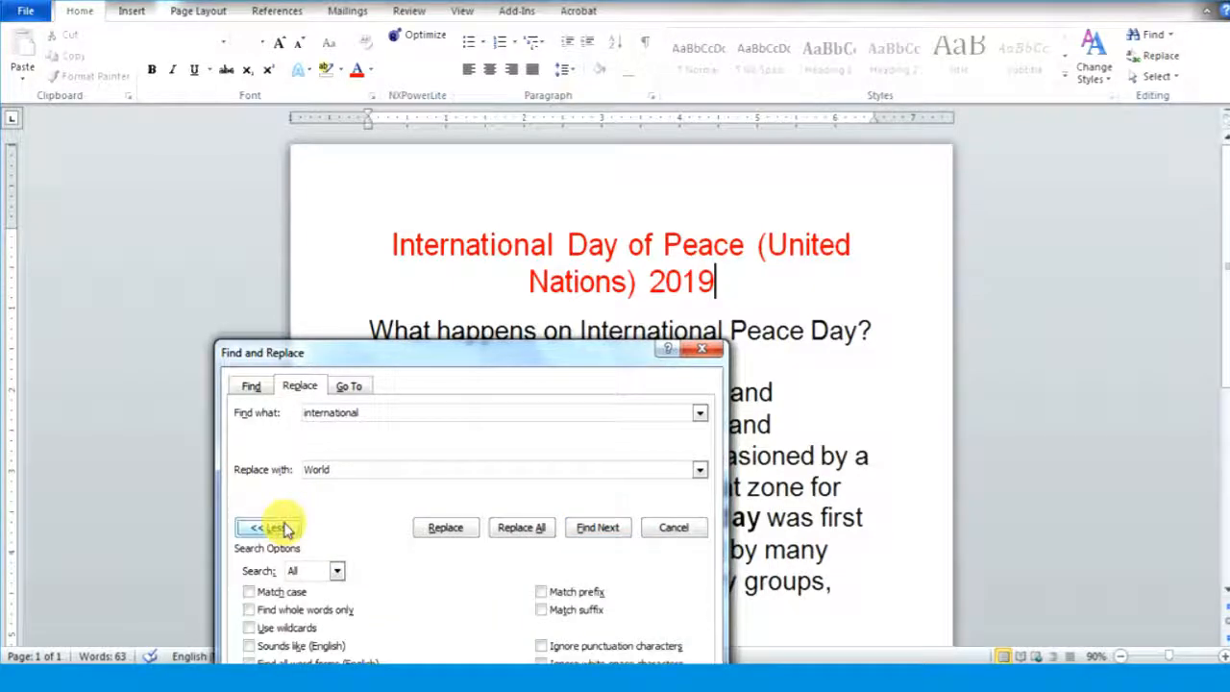
pyautogui.moveTo(478, 357); pyautogui.dragTo(438, 184)
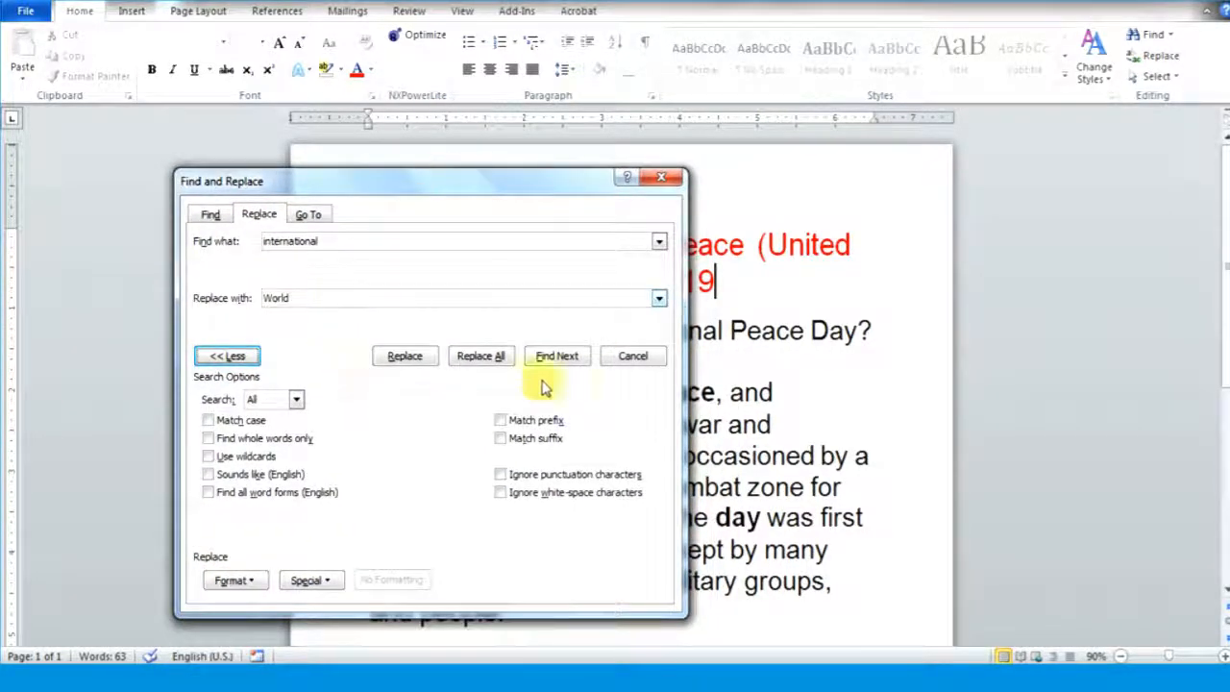
pyautogui.click(403, 363)
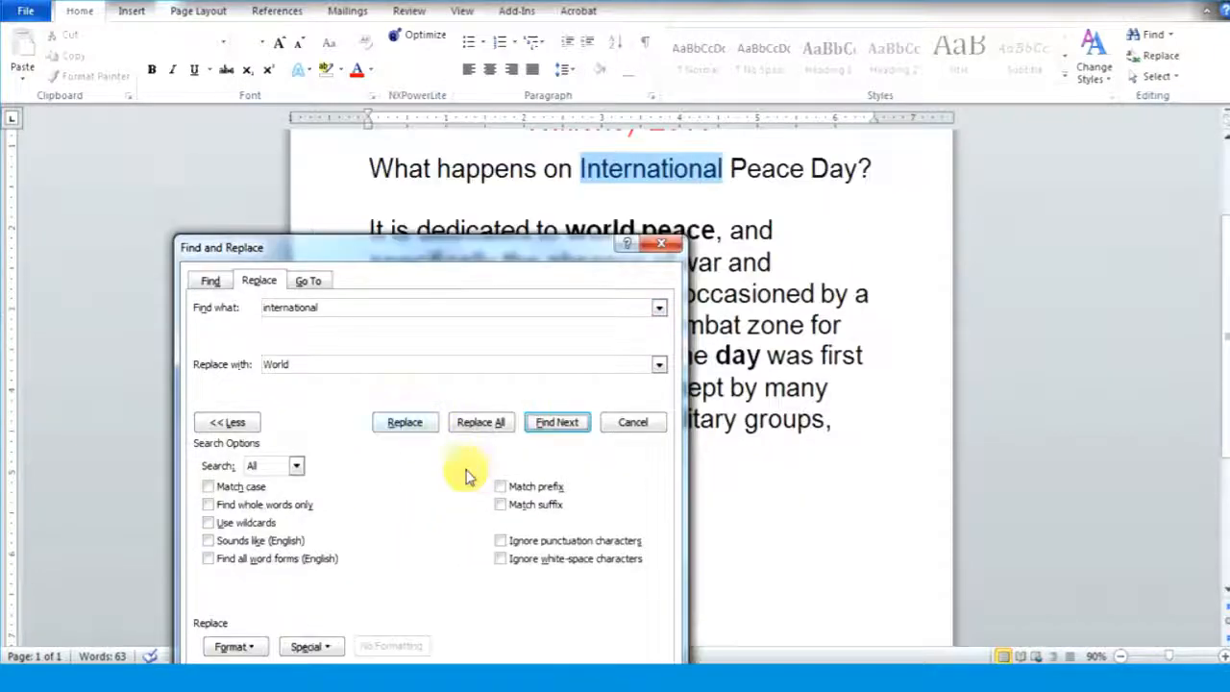
pyautogui.click(403, 423)
pyautogui.click(418, 430)
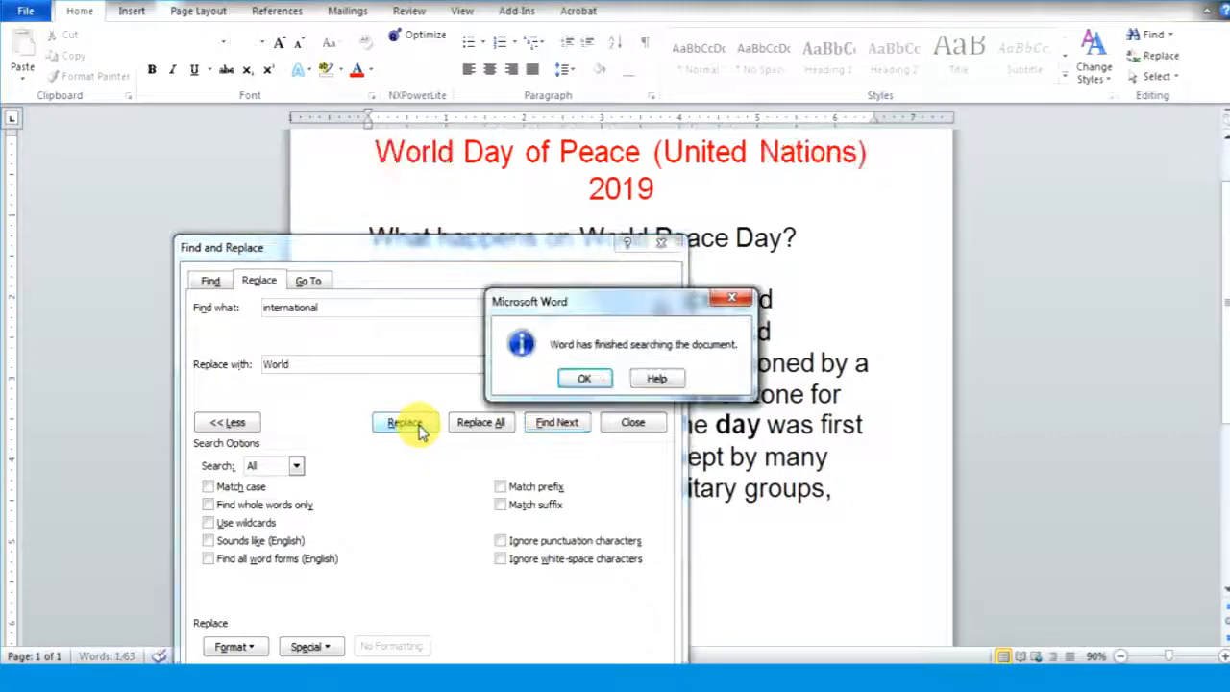
pyautogui.click(567, 376)
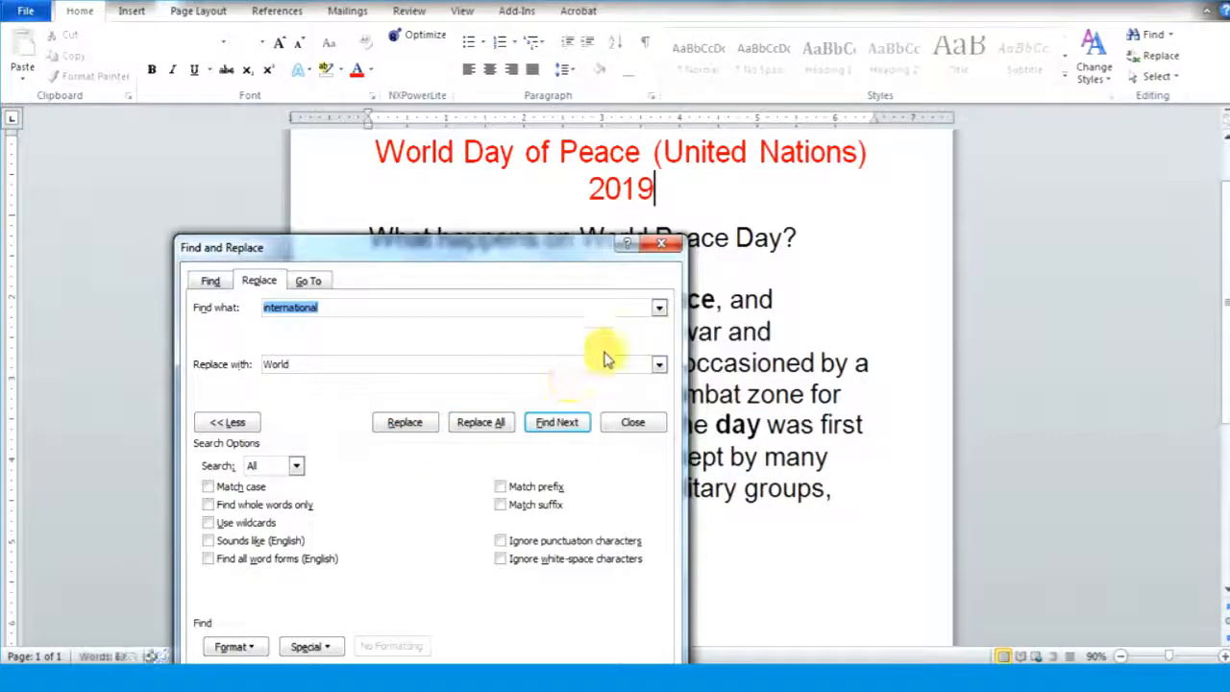
pyautogui.click(666, 247)
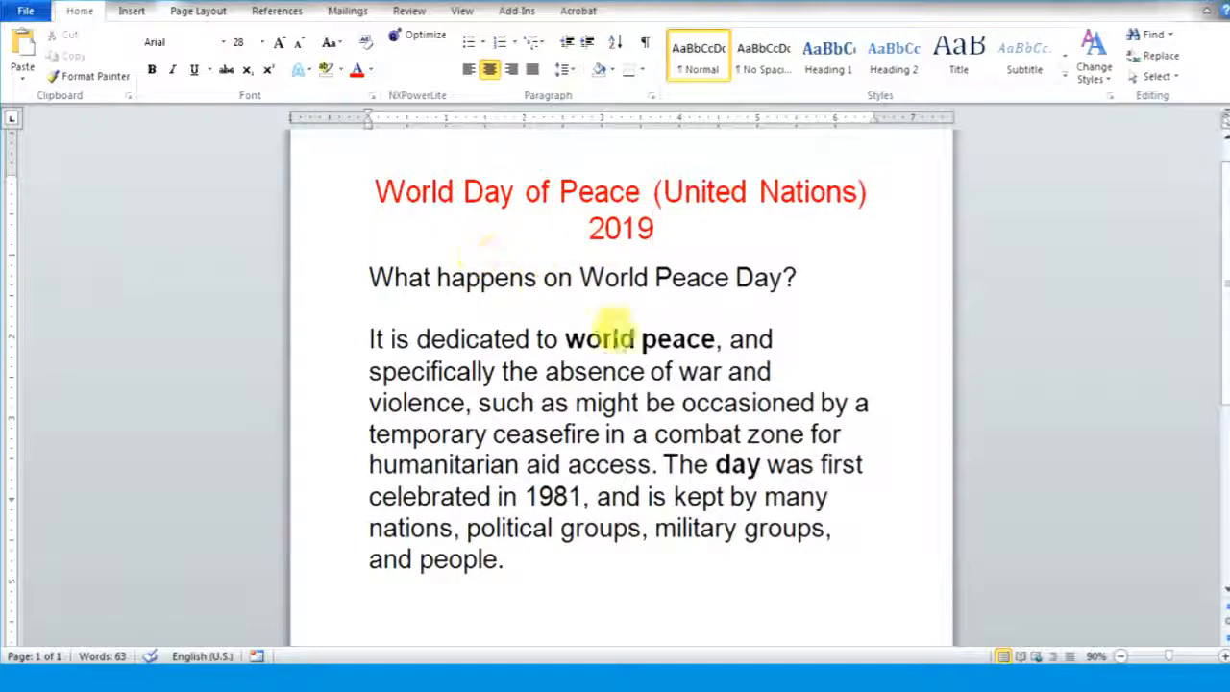
pyautogui.click(464, 575)
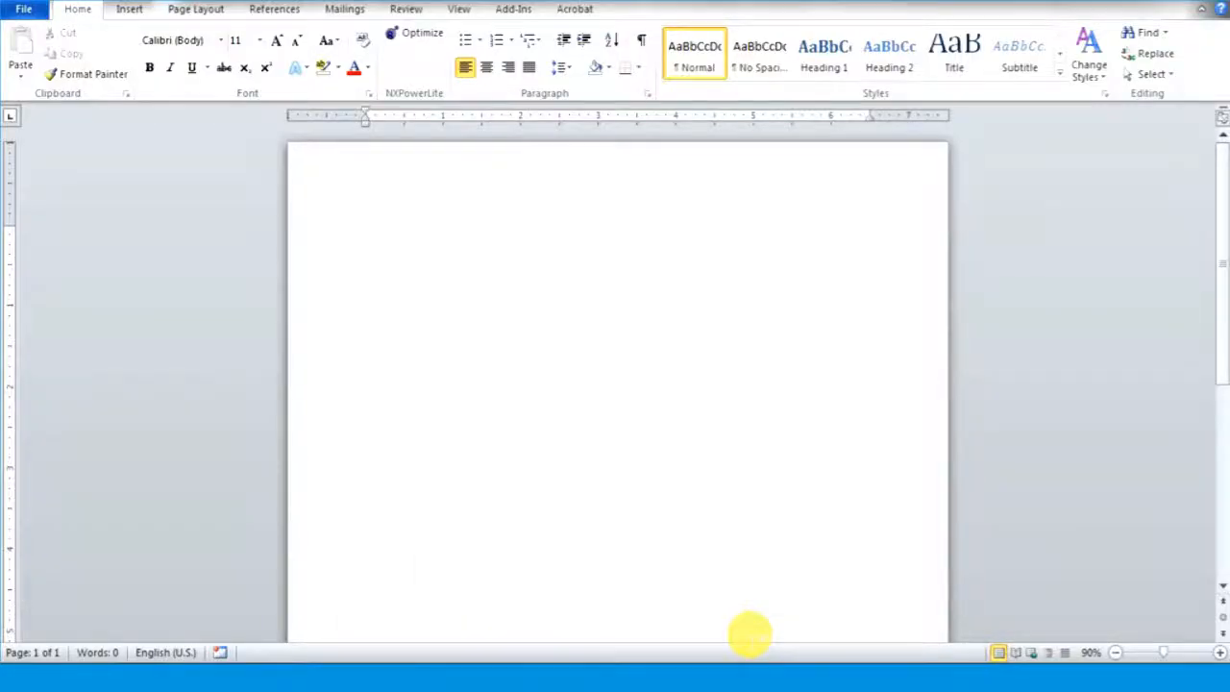
# Draw a smiley face shape about 3.21" high and 3.79" wide in the middle of the blank page.
pyautogui.click(131, 9)
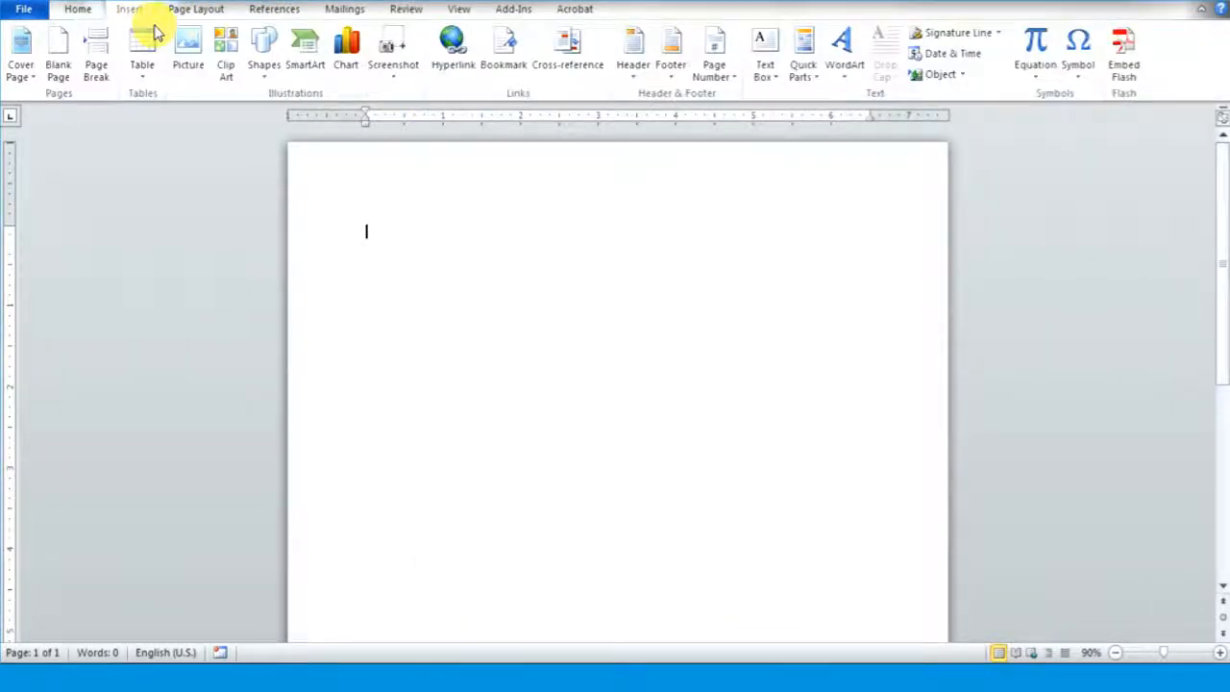
pyautogui.click(265, 67)
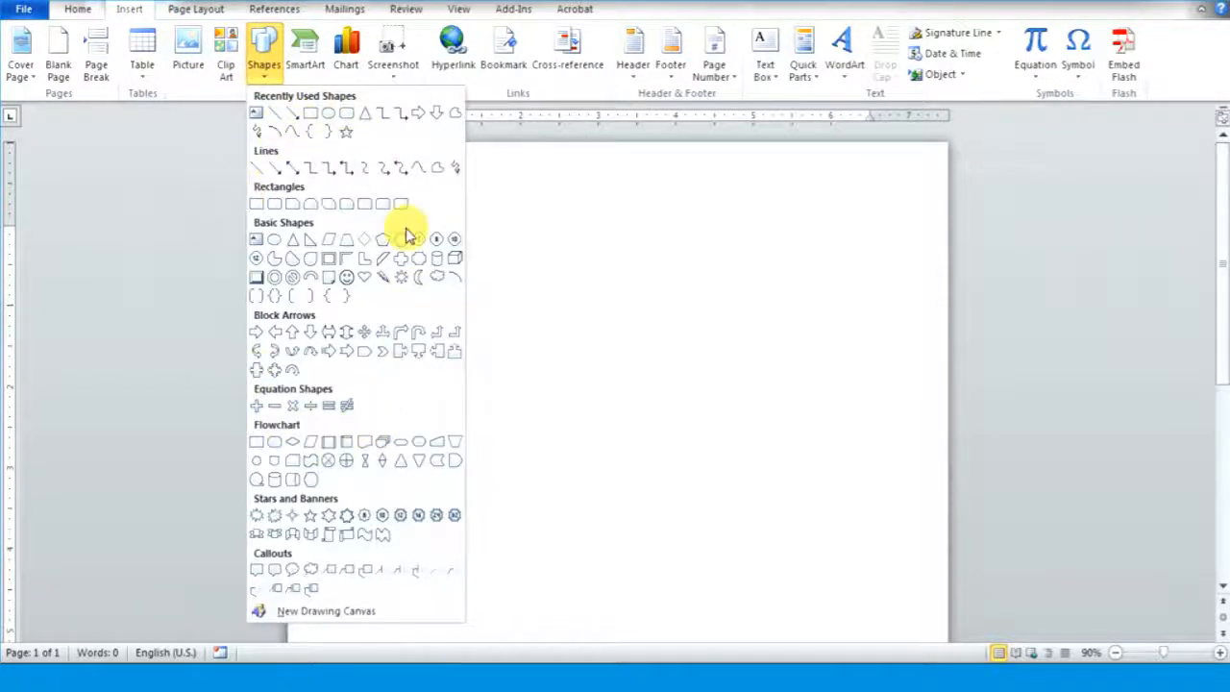
pyautogui.click(346, 290)
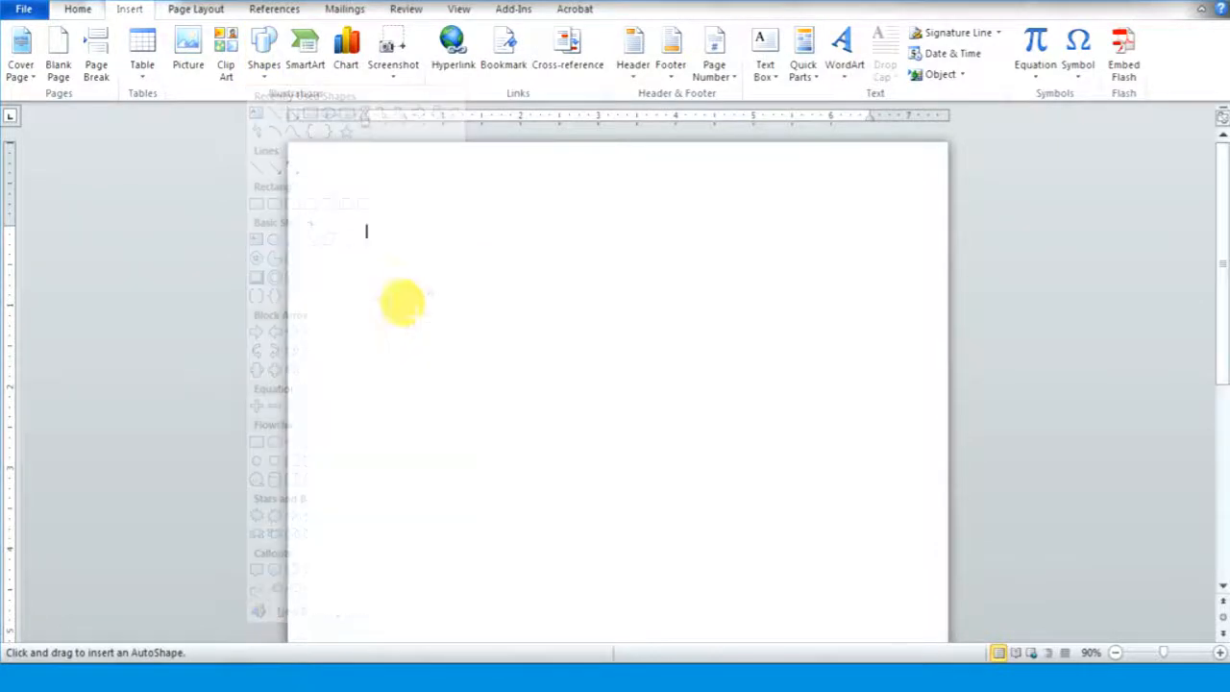
pyautogui.moveTo(444, 261); pyautogui.dragTo(740, 525)
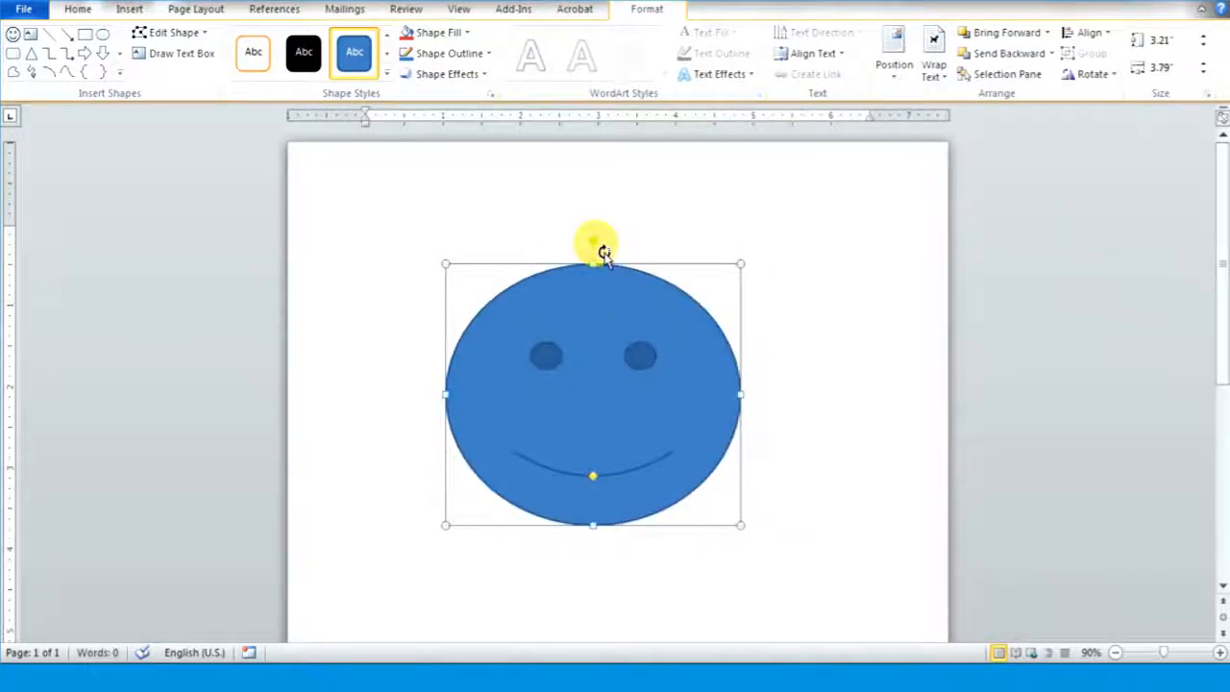
pyautogui.moveTo(603, 249)
pyautogui.mouseDown()
pyautogui.moveTo(670, 277)
pyautogui.moveTo(710, 401)
pyautogui.moveTo(486, 428)
pyautogui.moveTo(560, 266)
pyautogui.moveTo(601, 258)
pyautogui.moveTo(595, 241)
pyautogui.moveTo(647, 254)
pyautogui.moveTo(590, 252)
pyautogui.moveTo(604, 253)
pyautogui.moveTo(593, 241)
pyautogui.mouseUp()
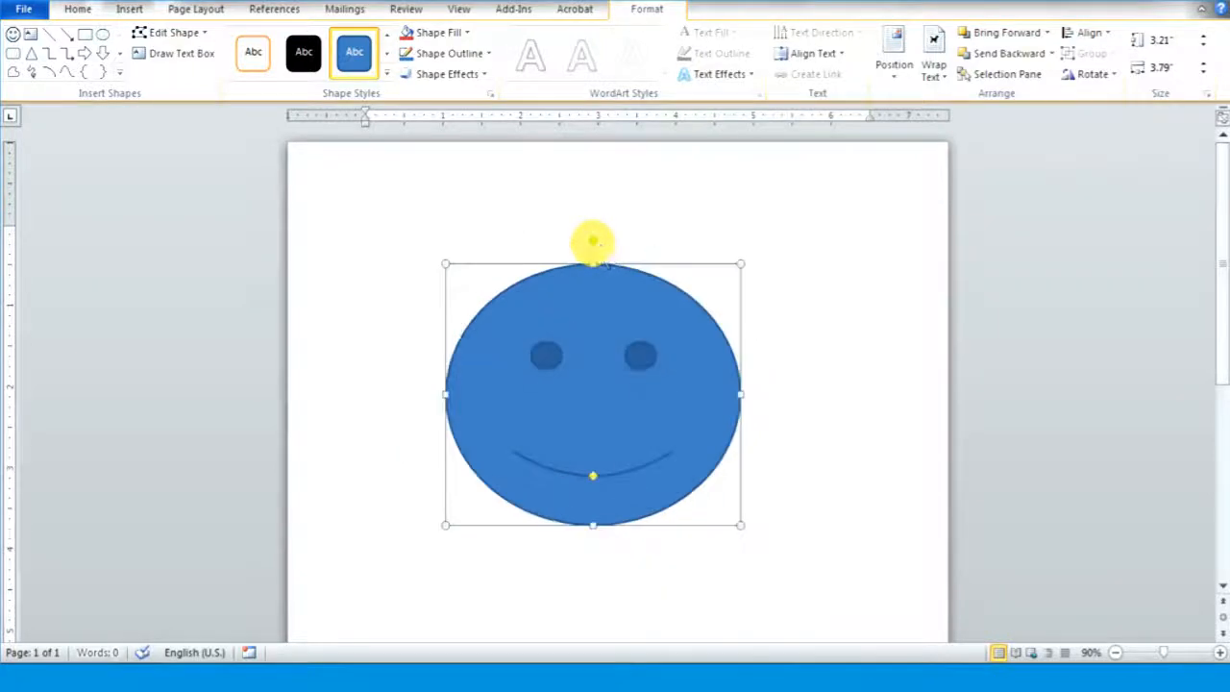
# Apply the light orange gradient shape style to the smiley face.
pyautogui.click(387, 74)
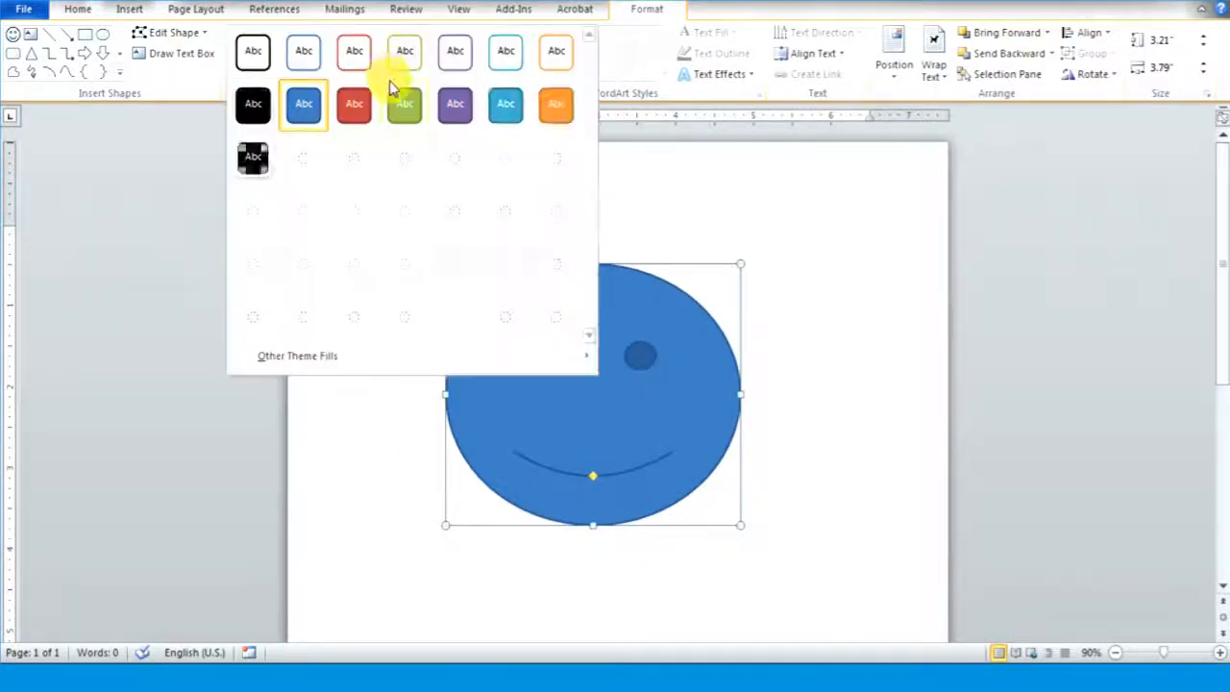
pyautogui.click(400, 161)
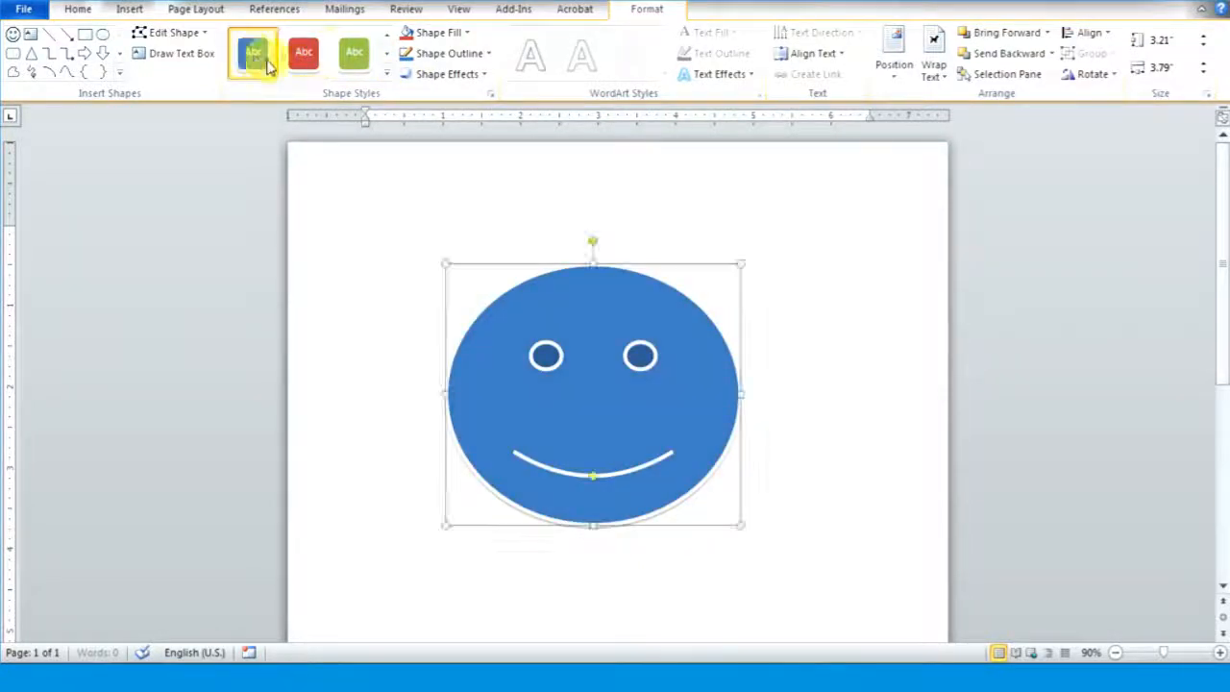
pyautogui.click(387, 74)
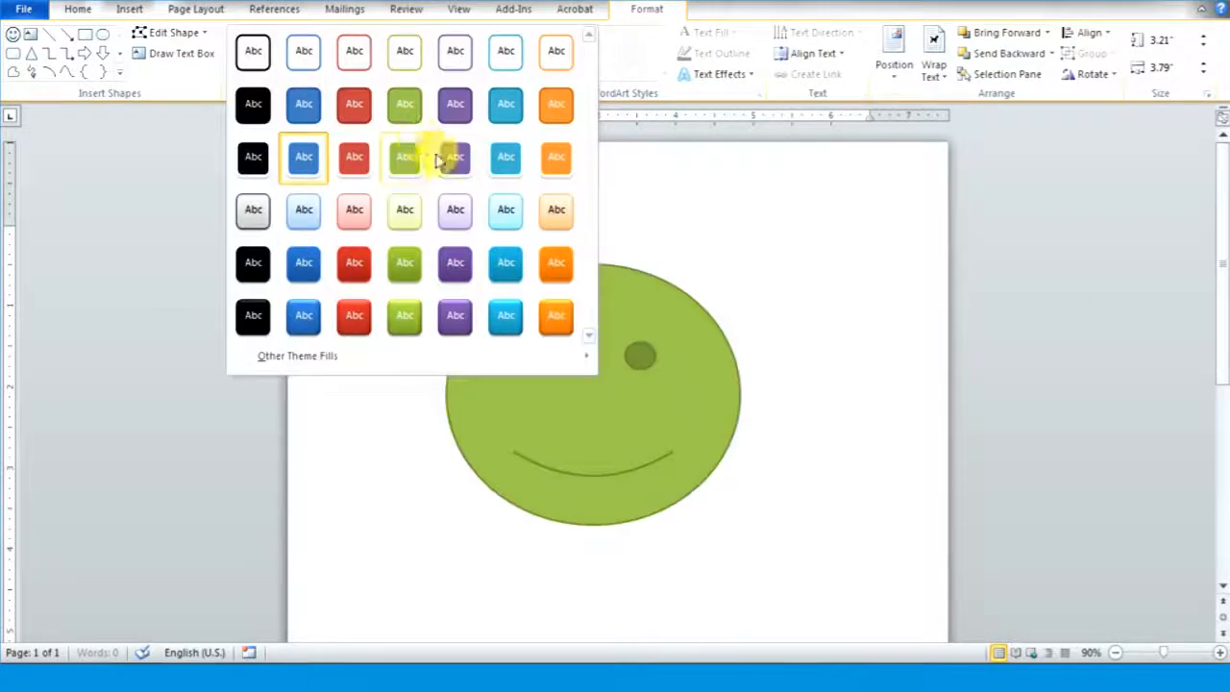
pyautogui.click(555, 208)
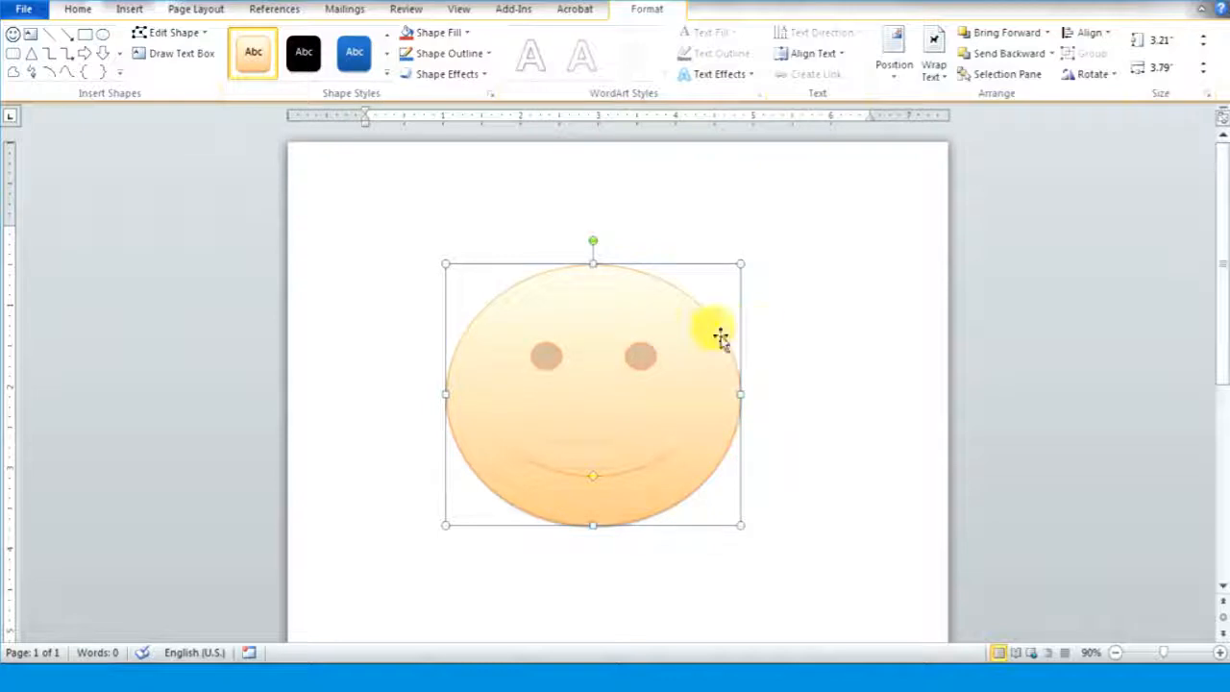
# Move the smiley face to the page's upper-left corner and give it a black outline.
pyautogui.moveTo(719, 335); pyautogui.dragTo(583, 213)
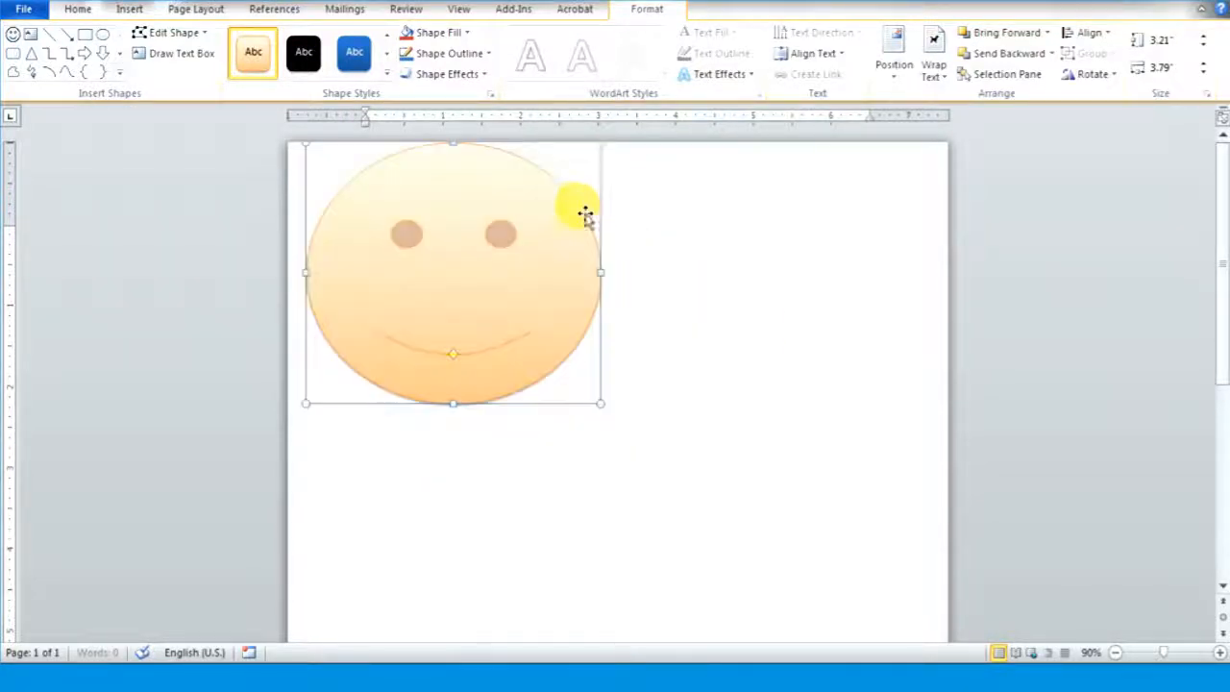
pyautogui.click(488, 53)
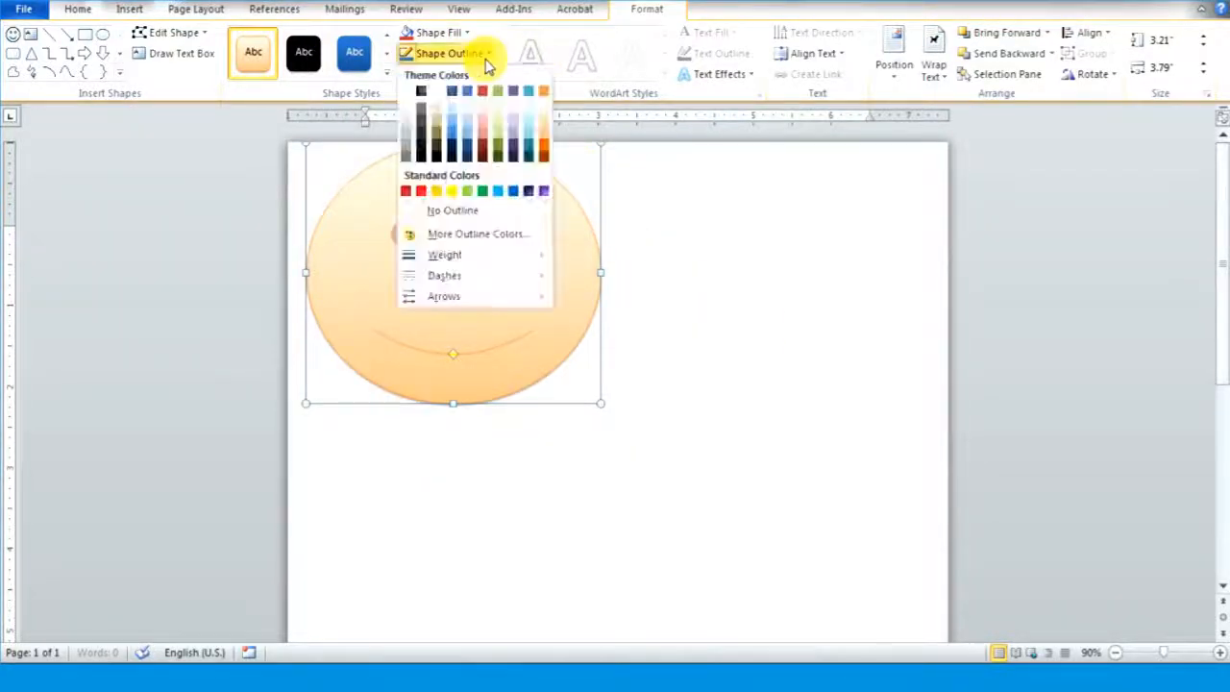
pyautogui.click(421, 91)
pyautogui.click(691, 281)
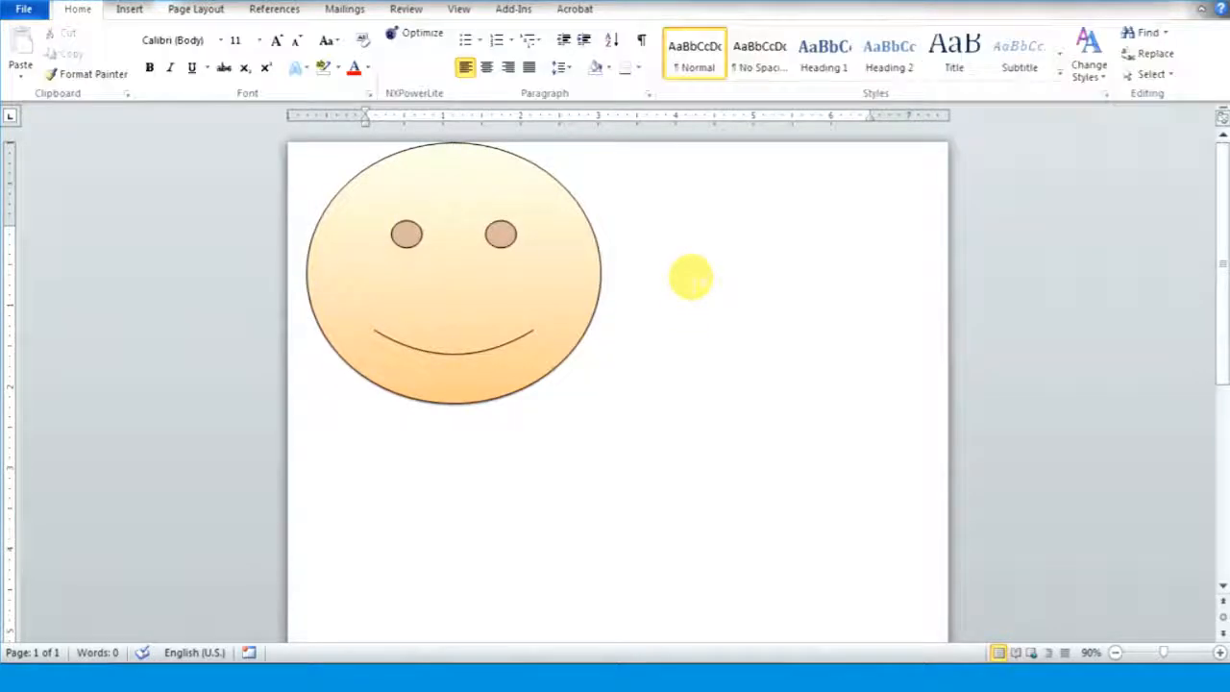
# Draw an explosion shape about 3.02" high and 3.21" wide beside the smiley face, and delete it.
pyautogui.click(138, 14)
pyautogui.click(271, 66)
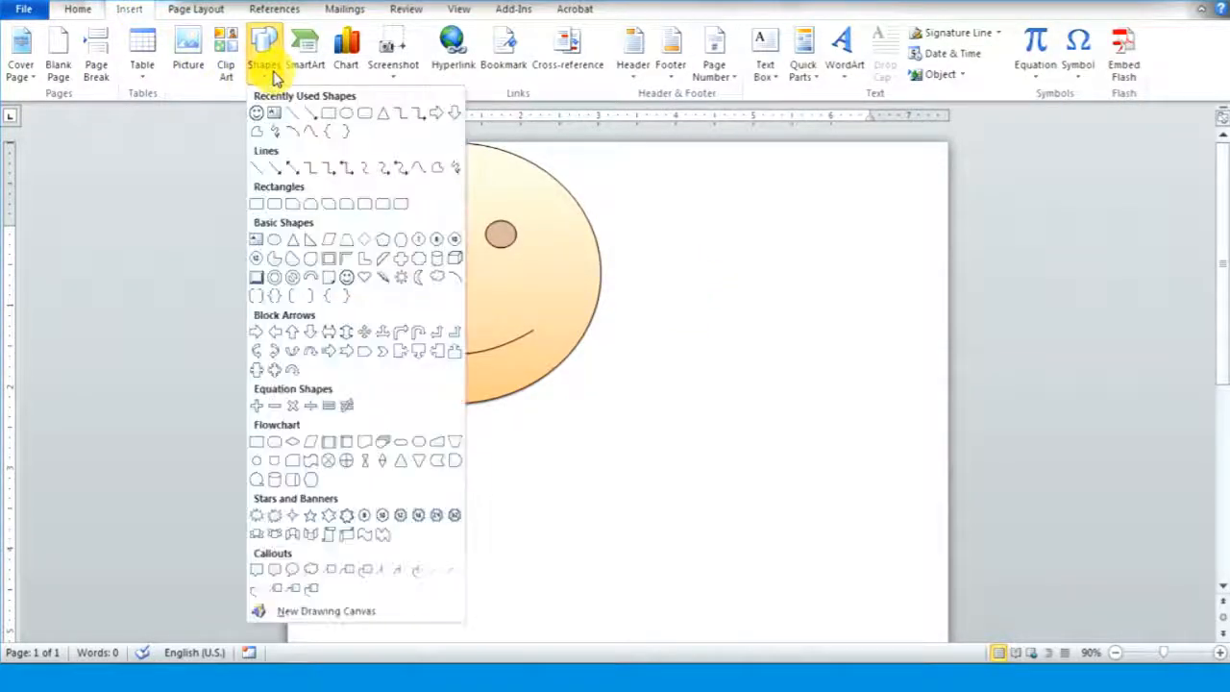
pyautogui.click(271, 518)
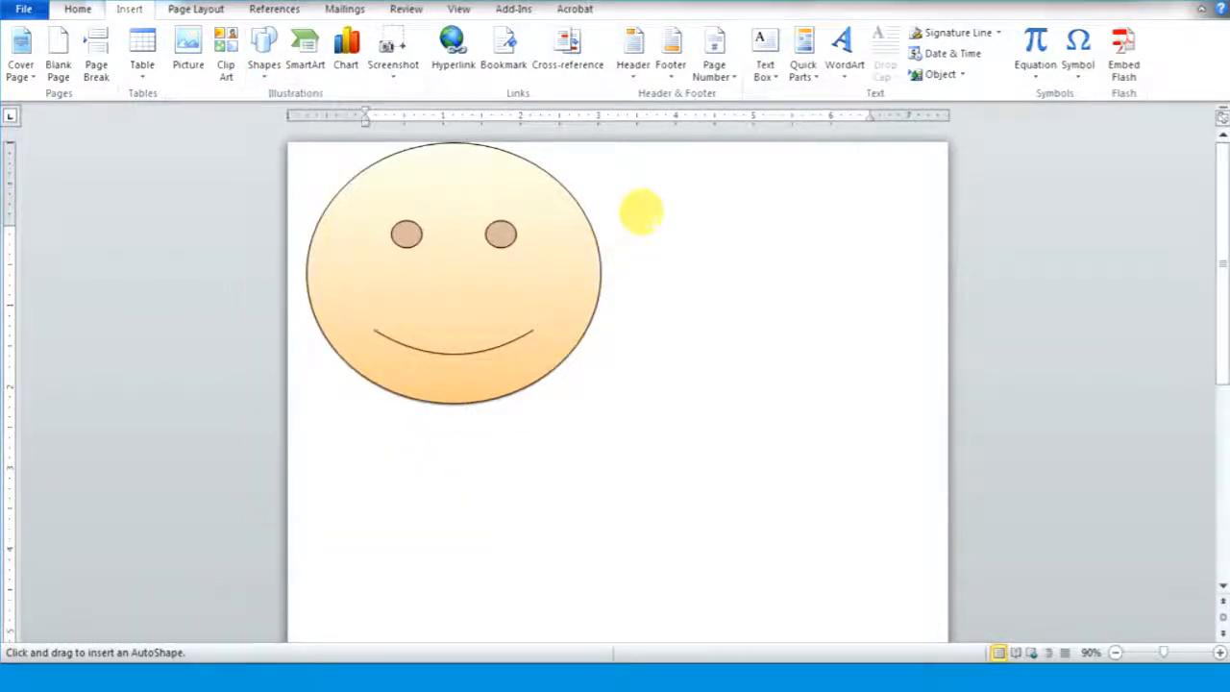
pyautogui.moveTo(646, 222)
pyautogui.mouseDown()
pyautogui.moveTo(829, 368)
pyautogui.moveTo(879, 452)
pyautogui.mouseUp()
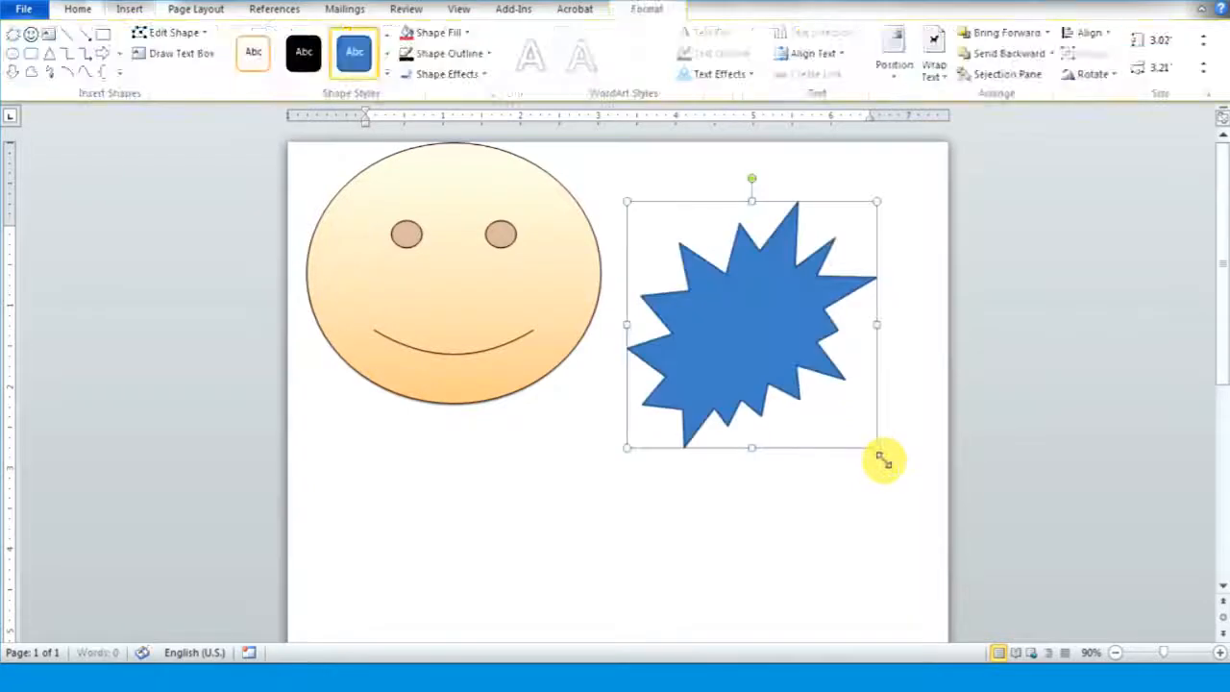
pyautogui.click(876, 453)
# Draw a 12-point star about 3.44" high and 4.24" wide beside the smiley face and apply the glossy green shape style.
pyautogui.click(130, 10)
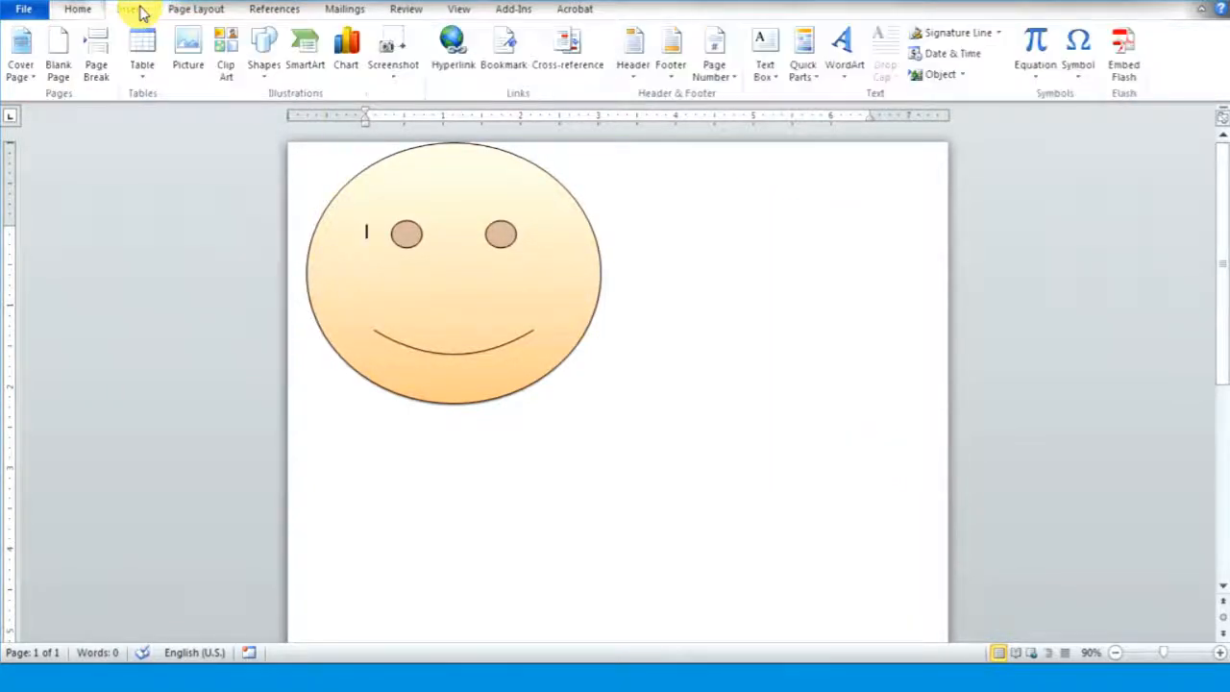
pyautogui.click(263, 55)
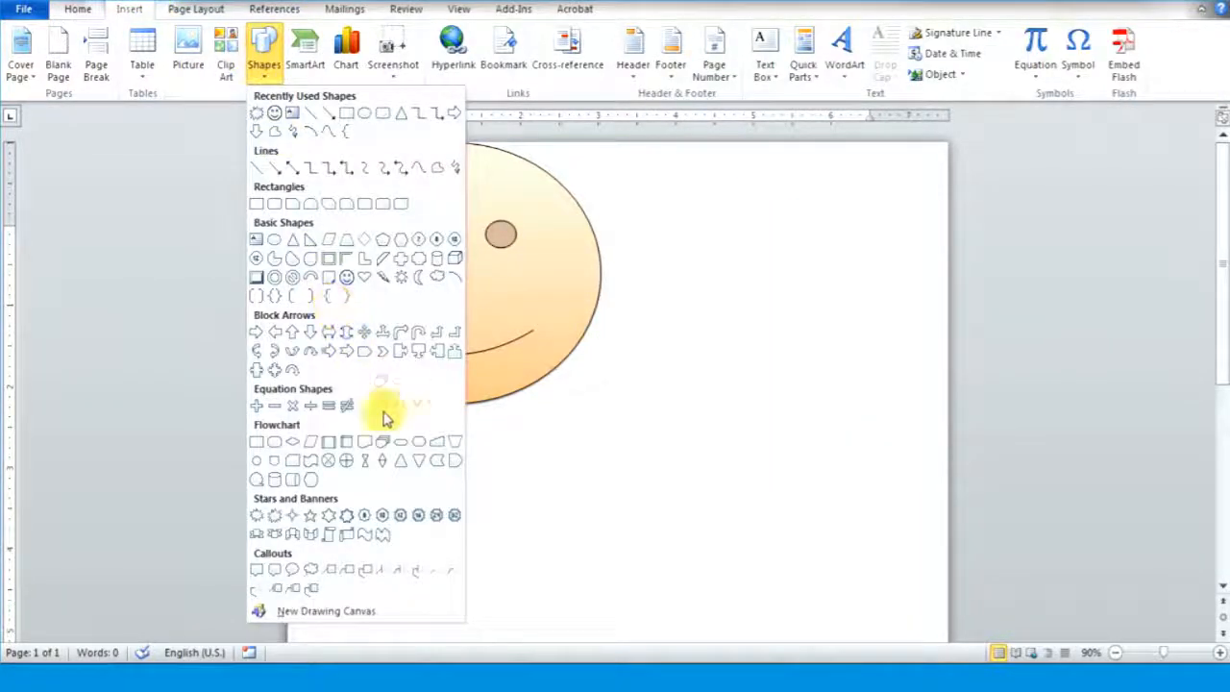
pyautogui.click(418, 515)
pyautogui.moveTo(638, 171)
pyautogui.mouseDown()
pyautogui.moveTo(772, 273)
pyautogui.moveTo(875, 395)
pyautogui.moveTo(930, 435)
pyautogui.mouseUp()
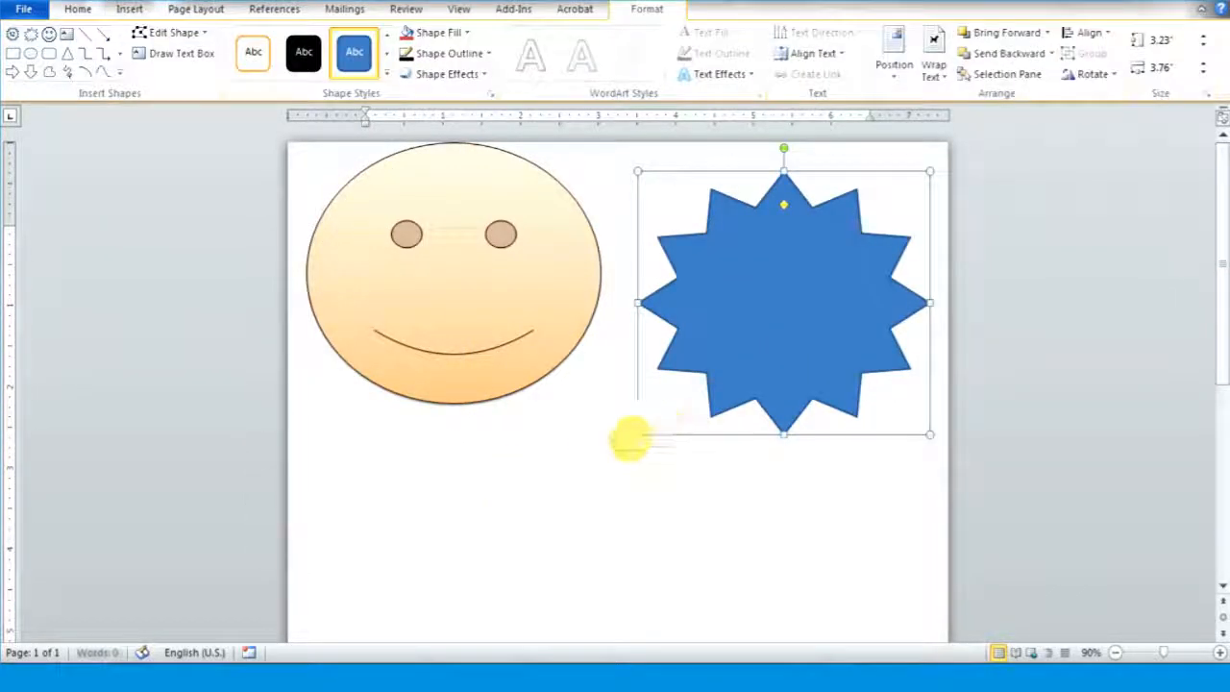
pyautogui.moveTo(638, 434); pyautogui.dragTo(599, 450)
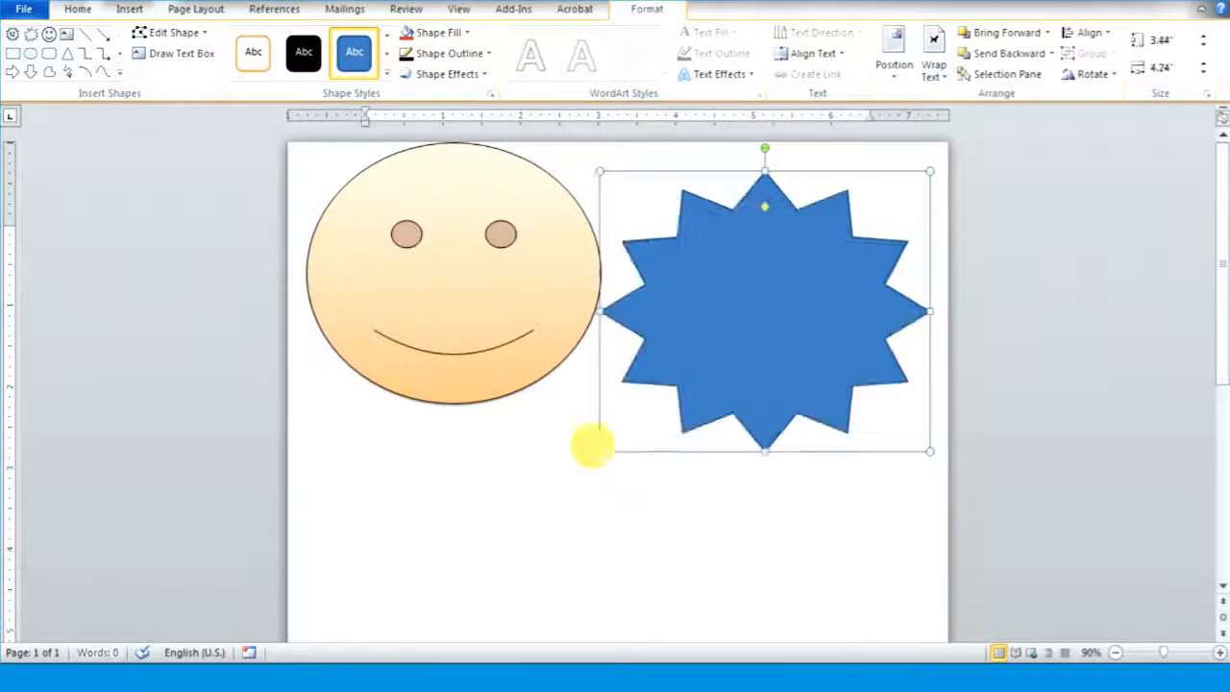
pyautogui.click(387, 75)
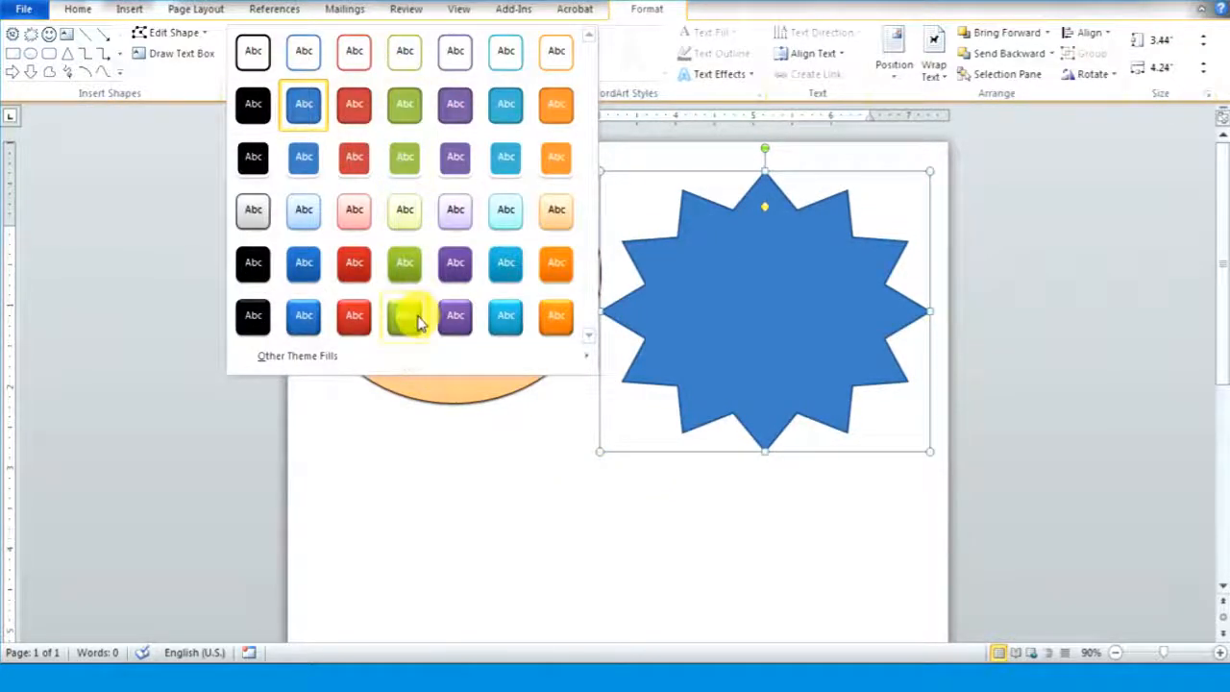
pyautogui.click(416, 322)
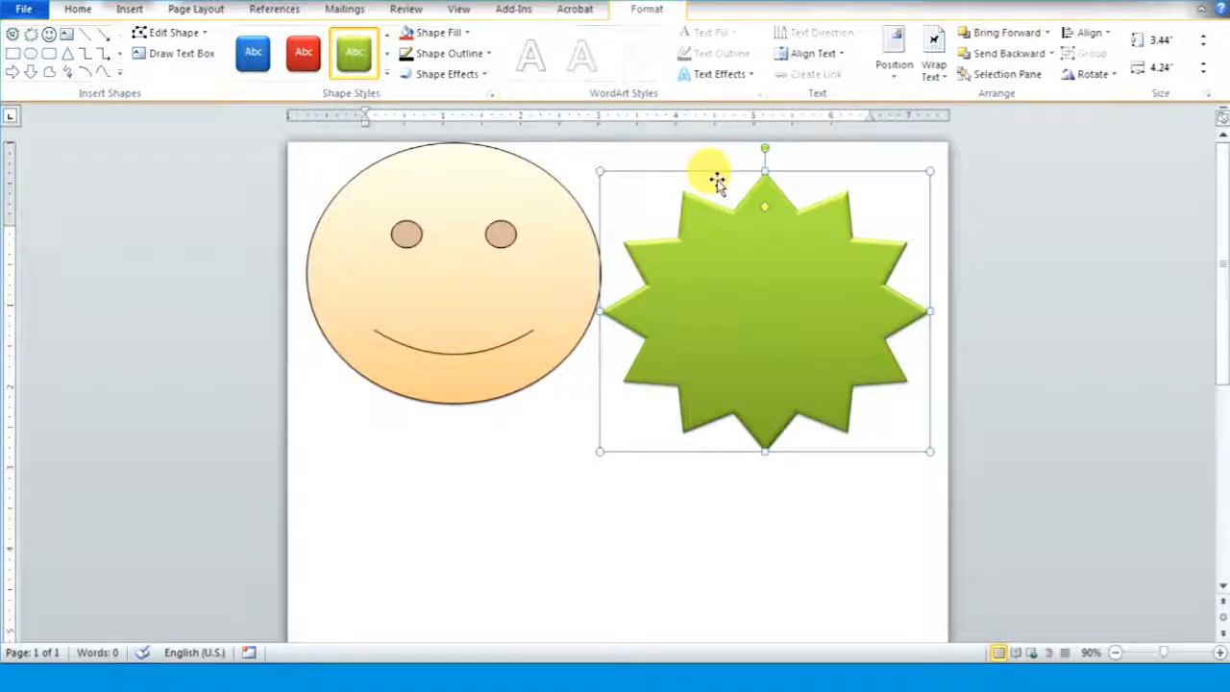
# Add the text "Practice makes a Man Perfect" inside the green star.
pyautogui.rightClick(749, 244)
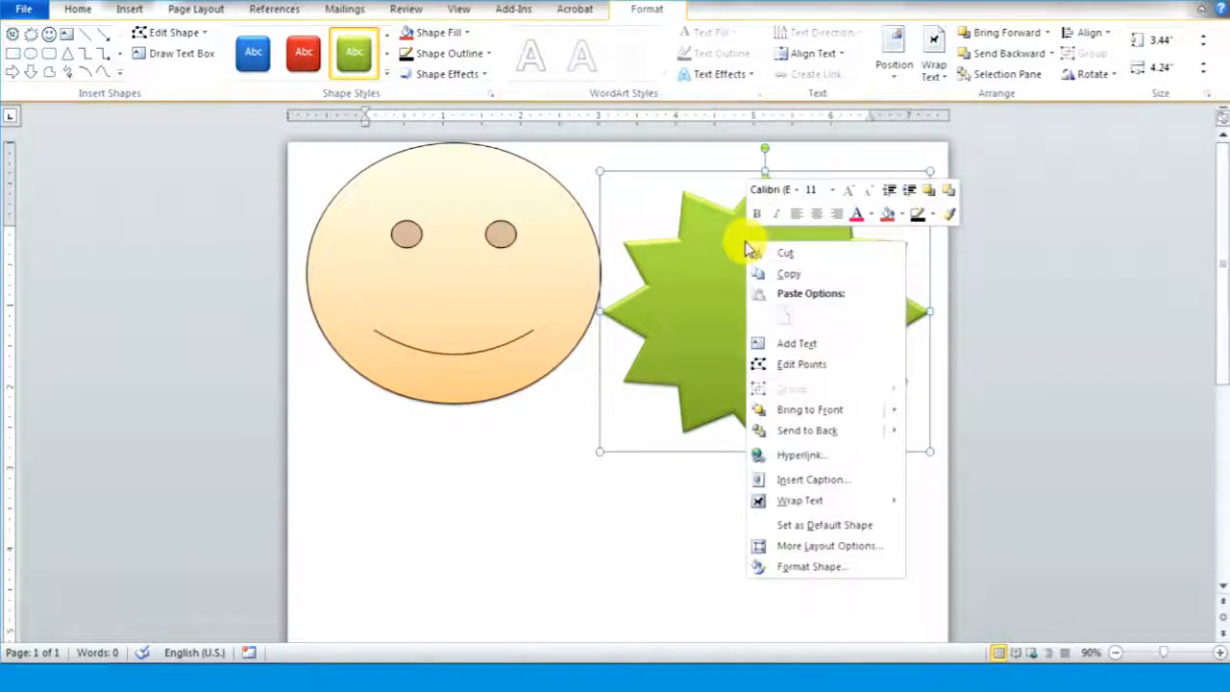
pyautogui.click(802, 343)
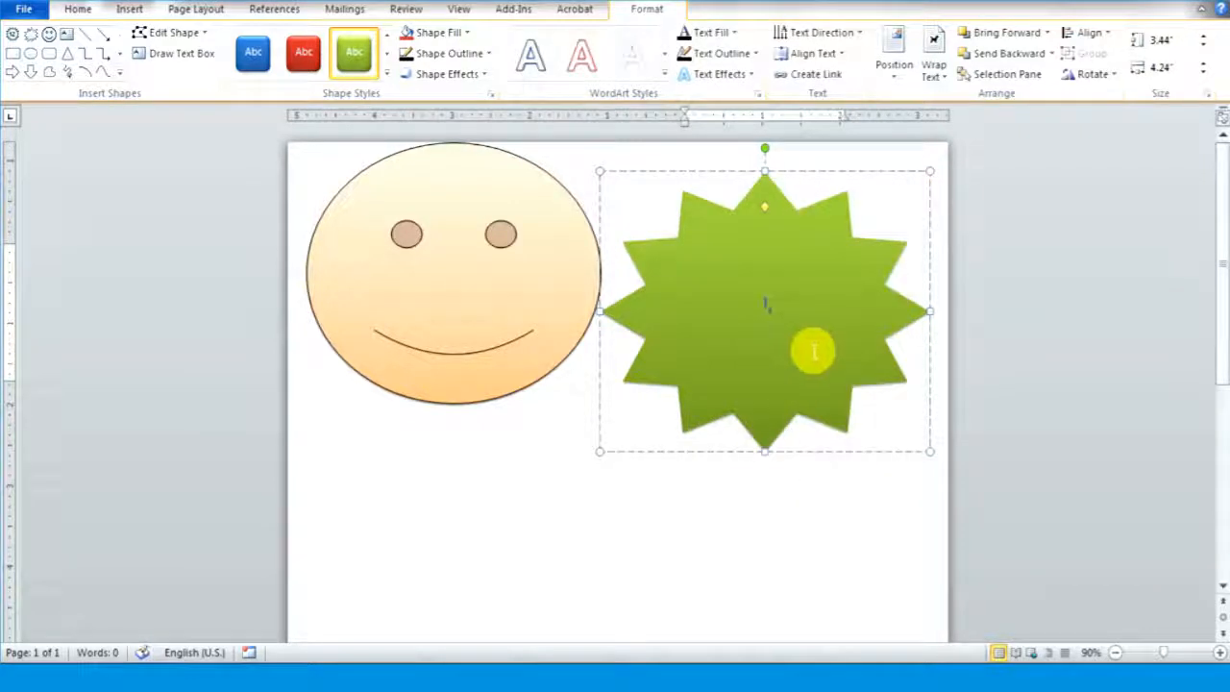
pyautogui.write('actice makes a')
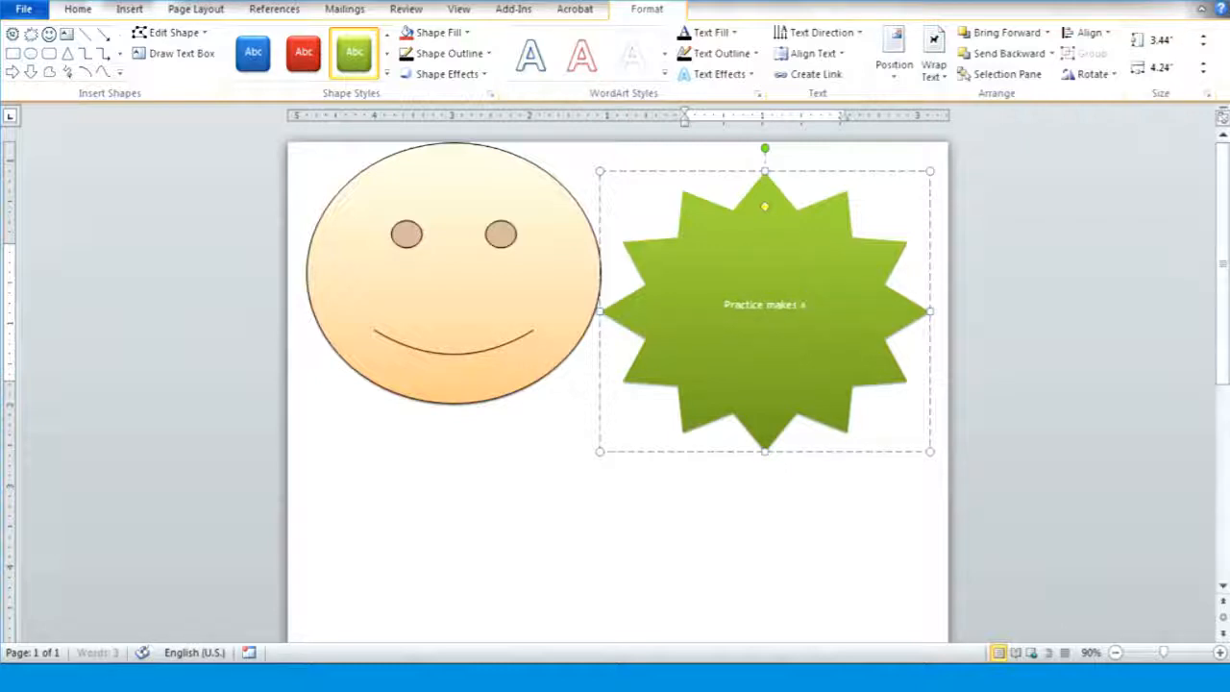
pyautogui.write('n P')
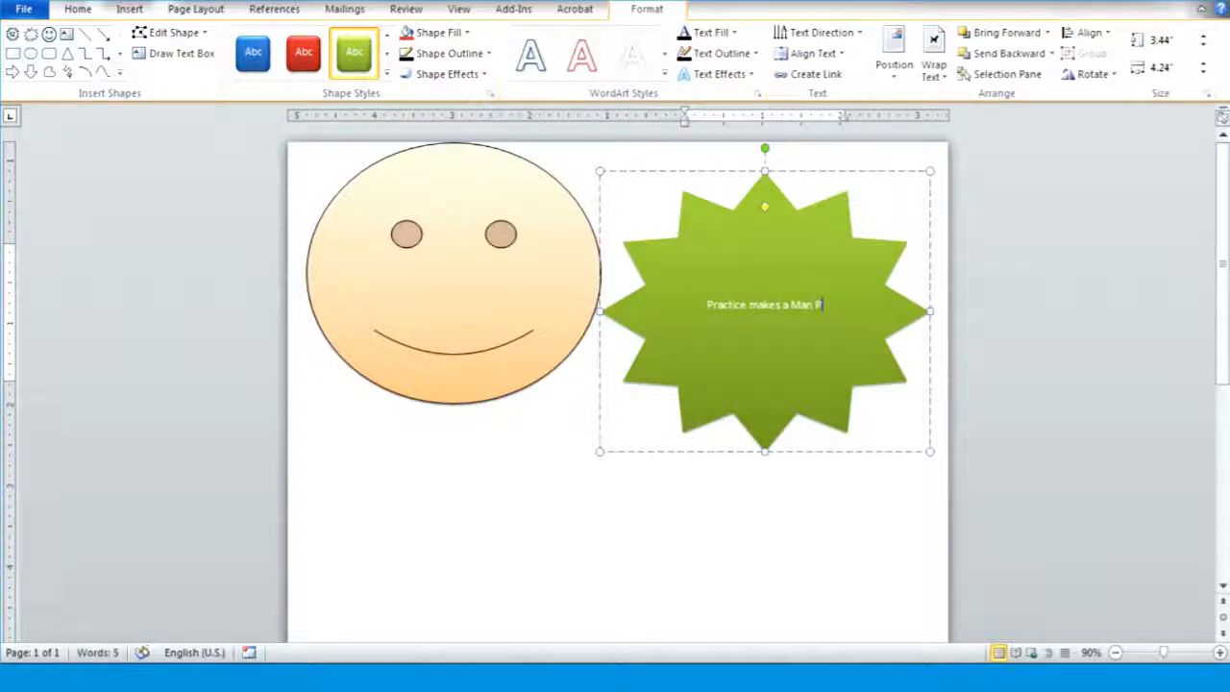
pyautogui.write('erfect!')
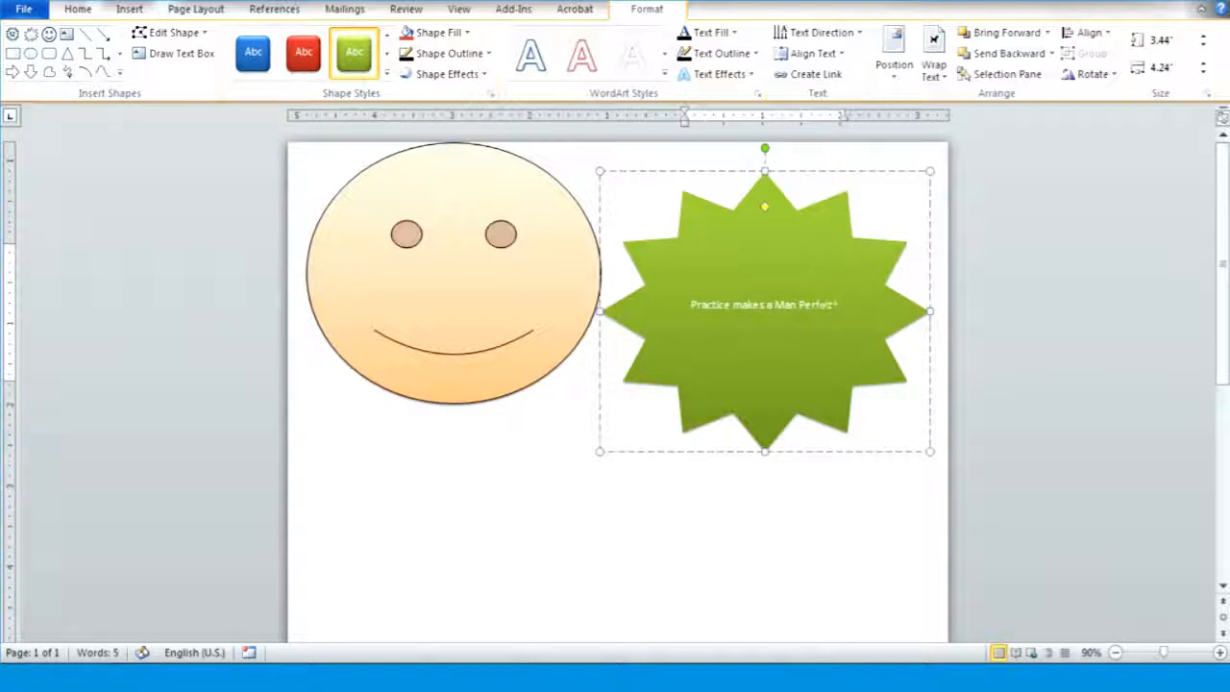
pyautogui.click(900, 372)
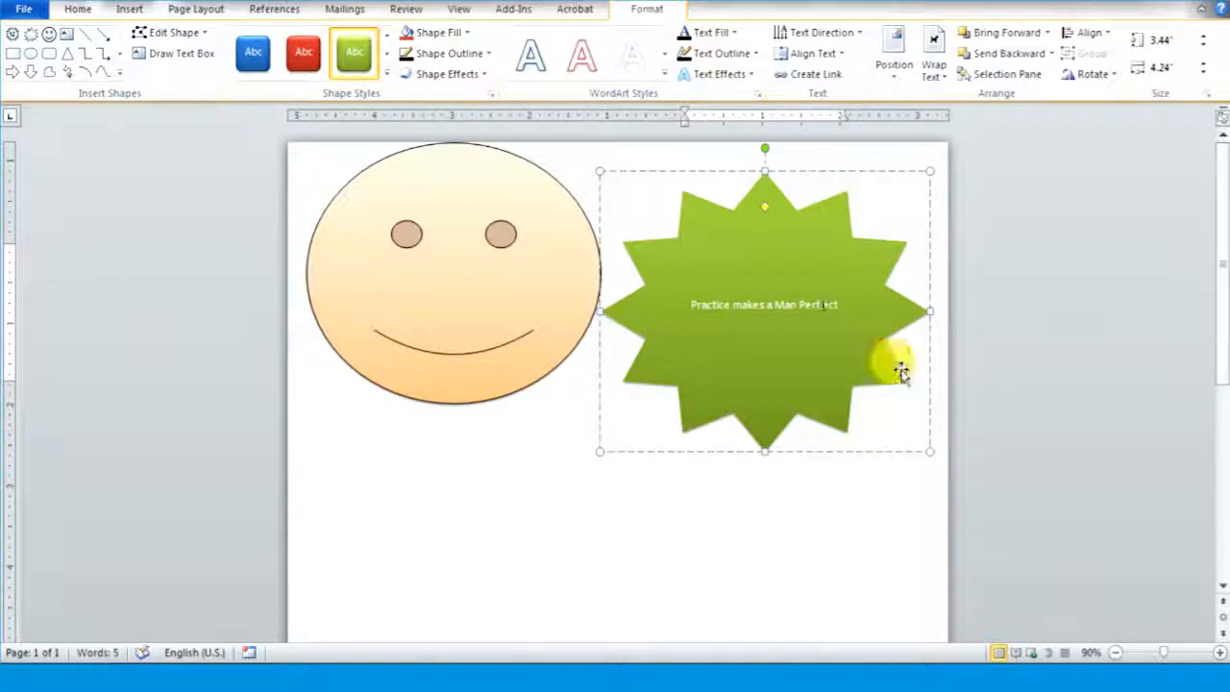
# Enlarge the whole sentence in the green star to font size 28.
pyautogui.tripleClick(802, 318)
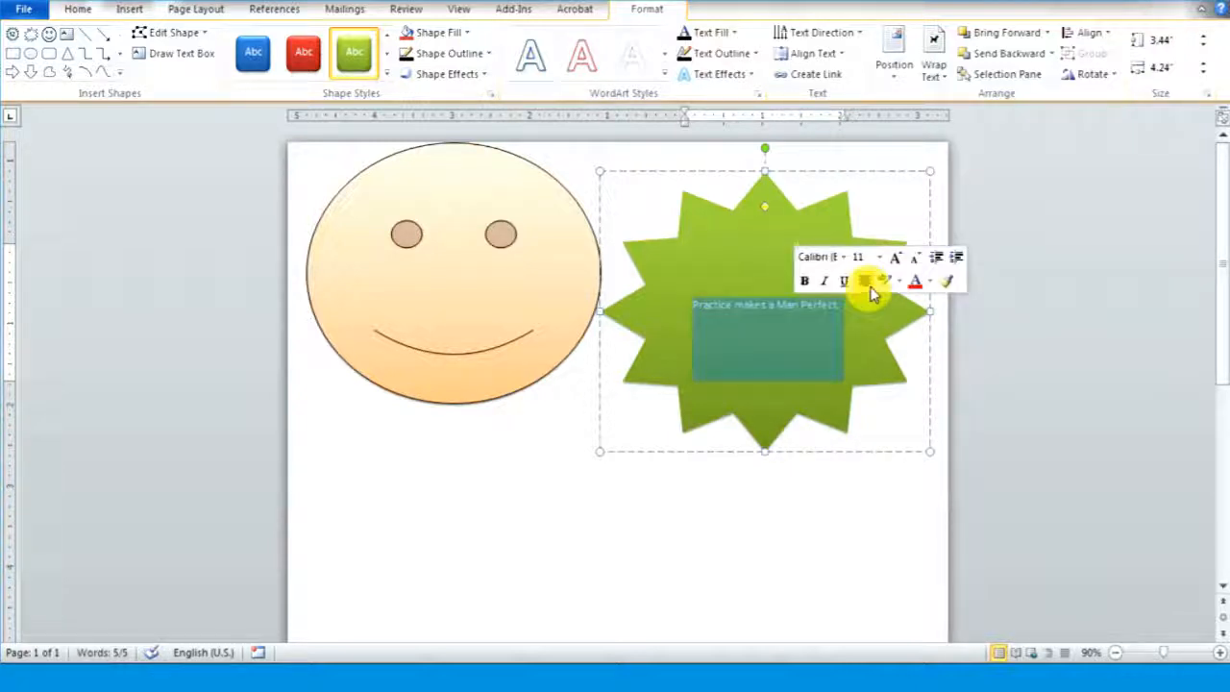
pyautogui.click(895, 257)
pyautogui.click(895, 258)
pyautogui.click(895, 258)
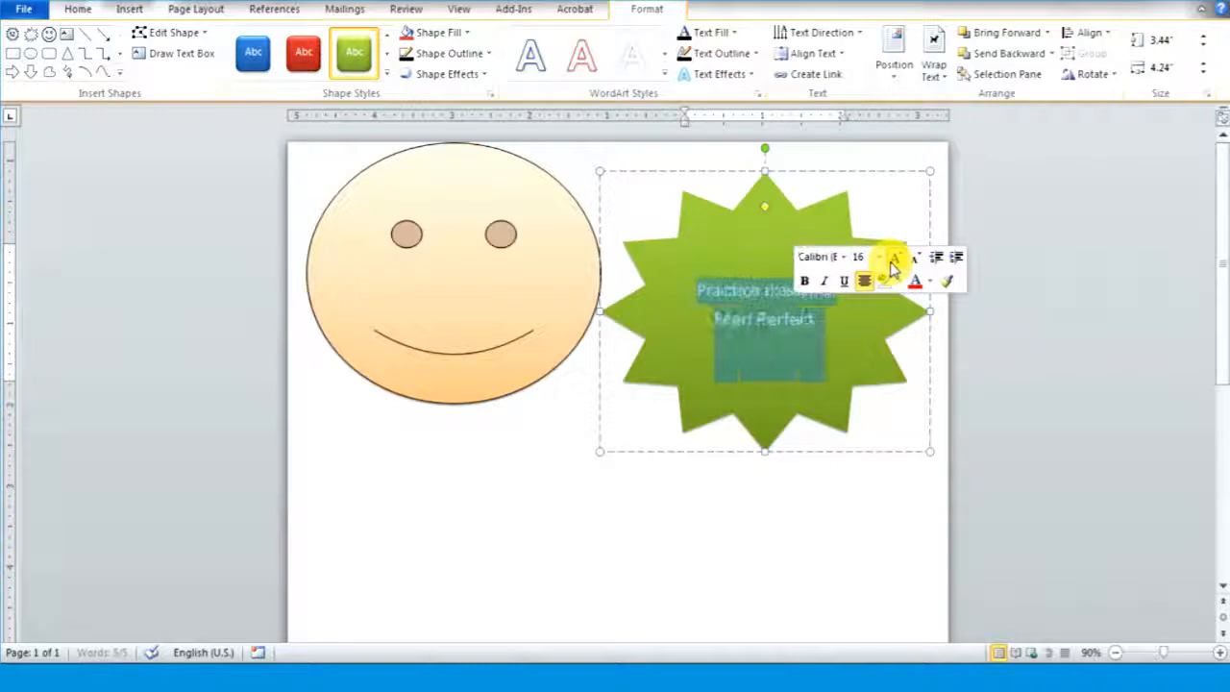
pyautogui.click(895, 257)
pyautogui.click(894, 257)
pyautogui.click(894, 258)
pyautogui.click(894, 258)
pyautogui.click(894, 257)
pyautogui.click(895, 258)
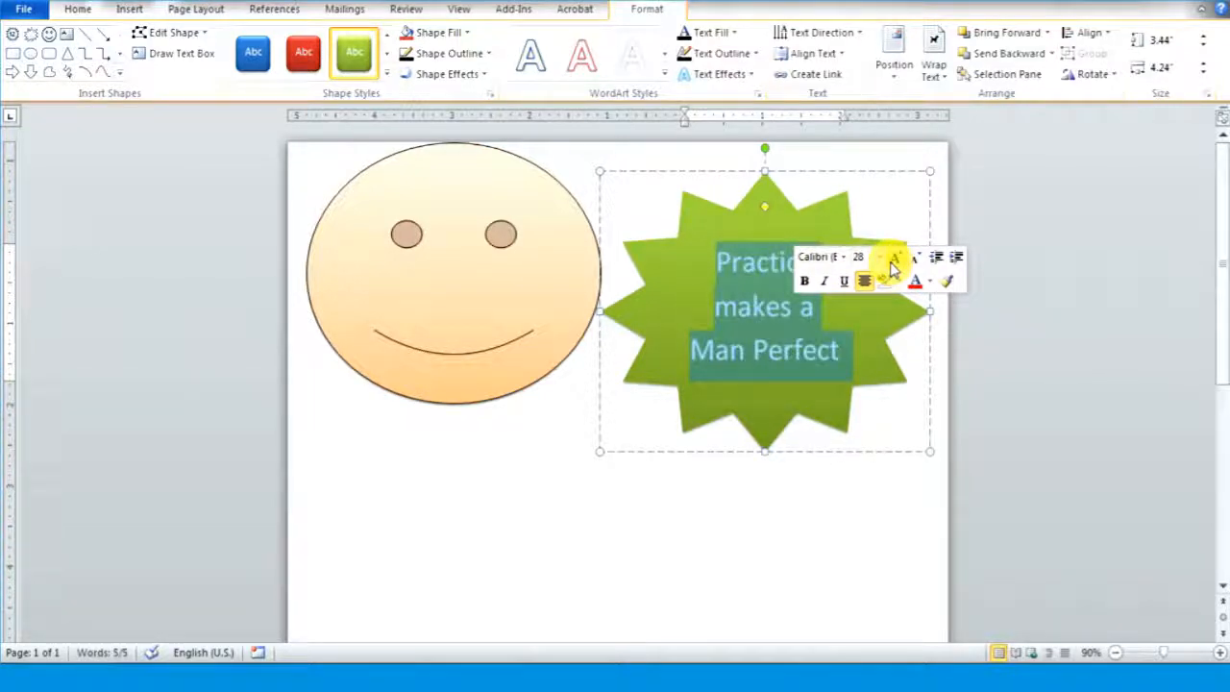
pyautogui.click(854, 339)
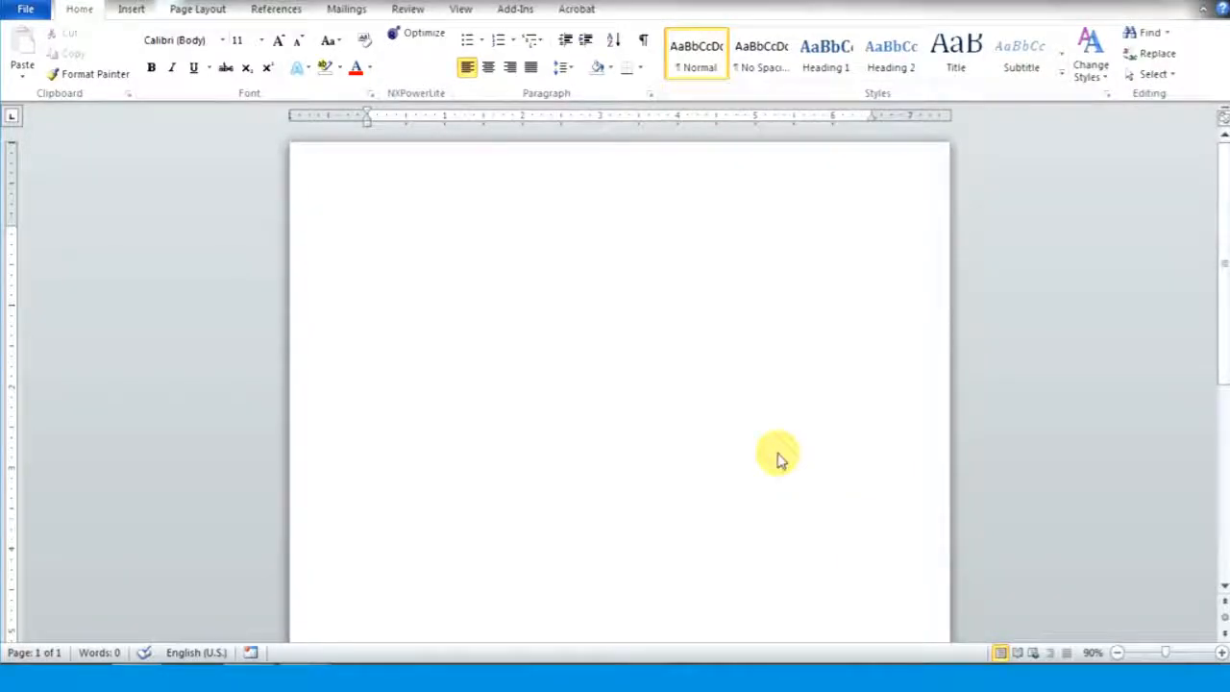
# Draw a straight line rising to the right, about 1.4" high and 0.79" wide, near the blank page's upper-left corner.
pyautogui.click(133, 10)
pyautogui.click(266, 53)
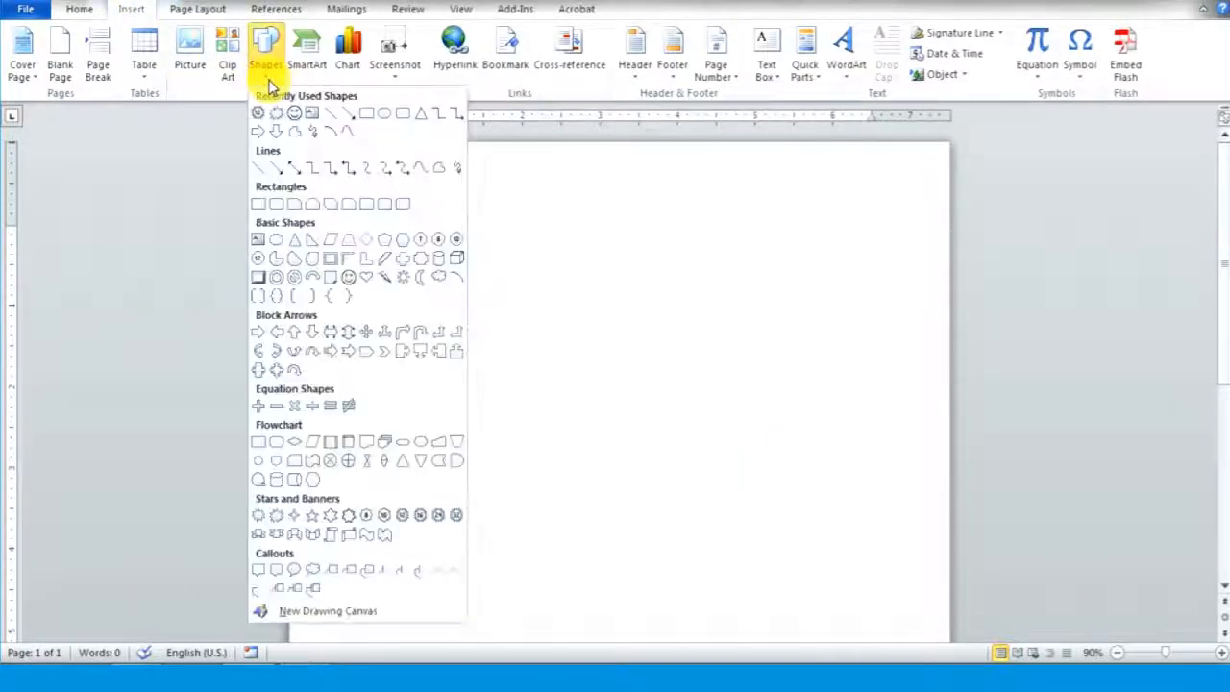
pyautogui.click(327, 111)
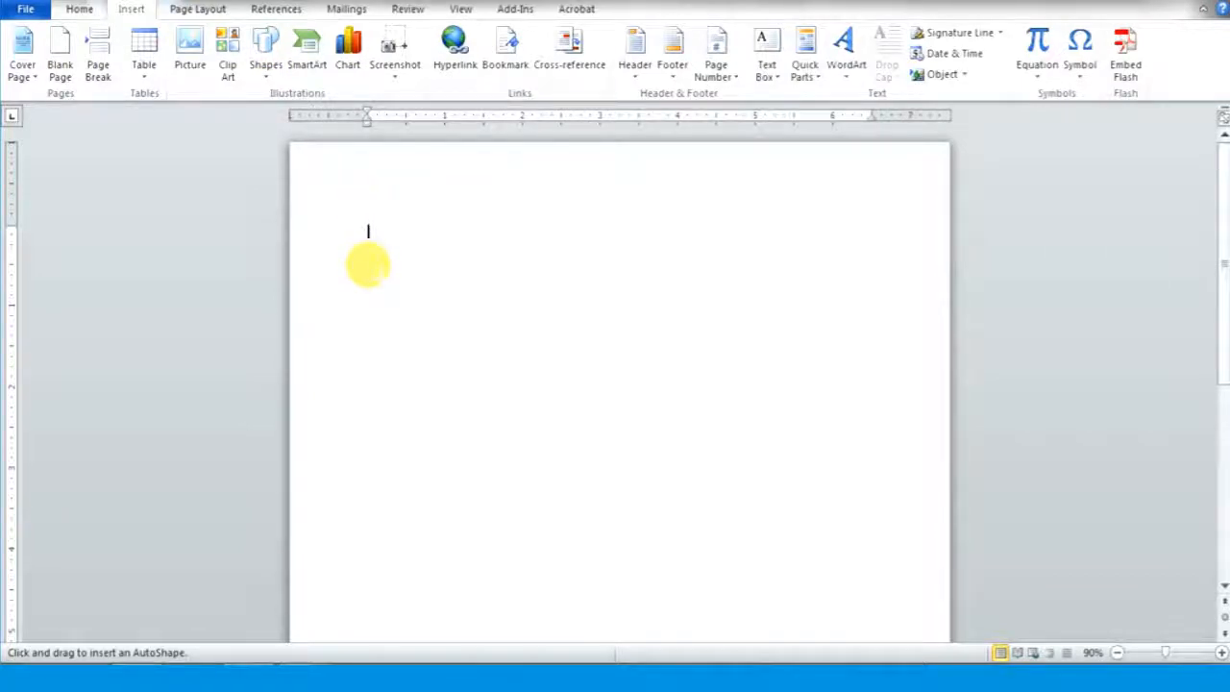
pyautogui.moveTo(317, 346)
pyautogui.mouseDown()
pyautogui.moveTo(375, 231)
pyautogui.moveTo(385, 239)
pyautogui.mouseUp()
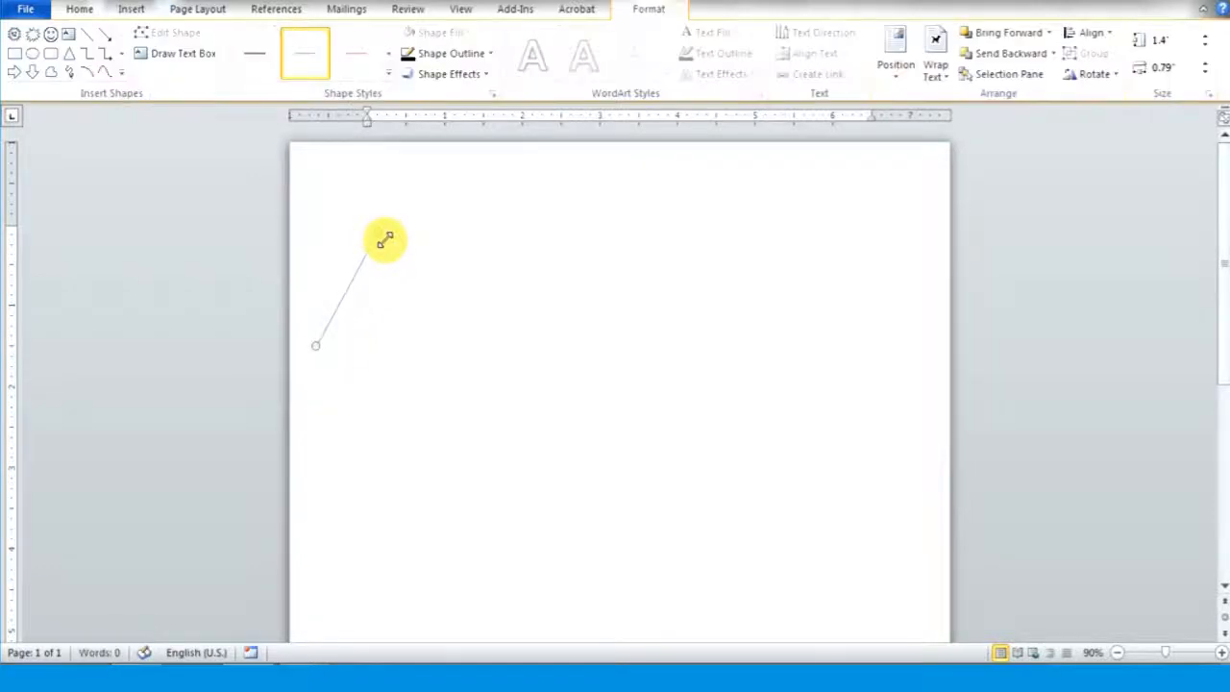
# Set the slanted line's outline weight to 3 pt.
pyautogui.click(480, 58)
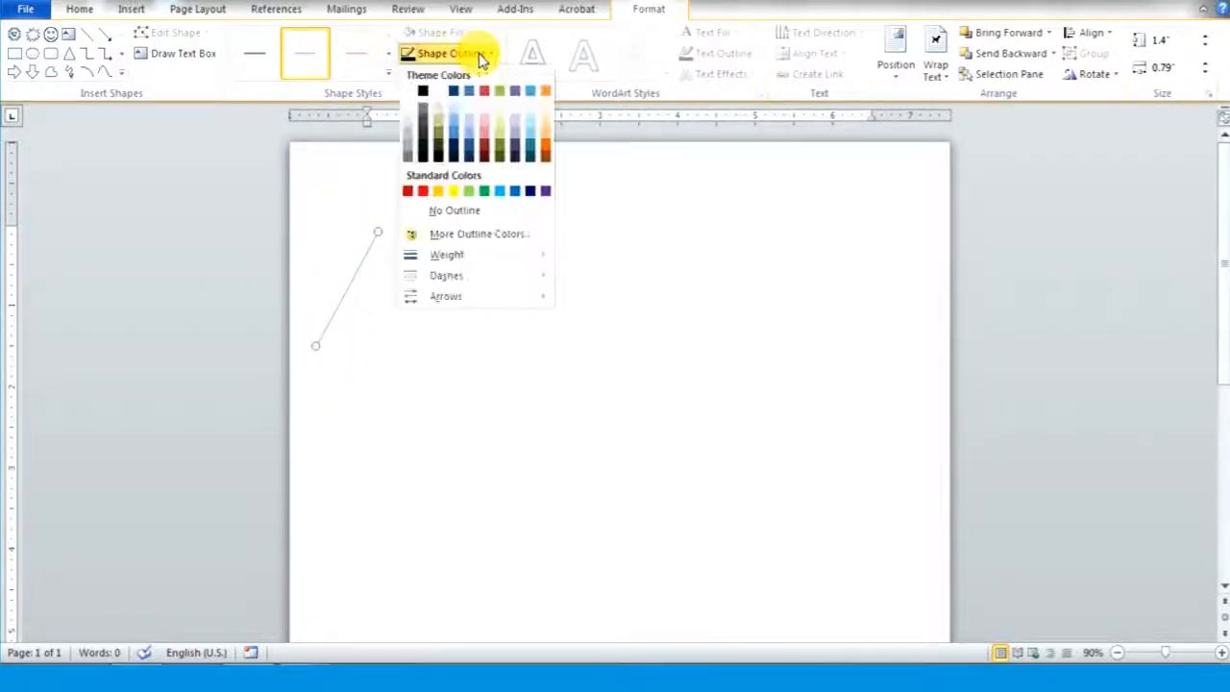
pyautogui.moveTo(538, 264)
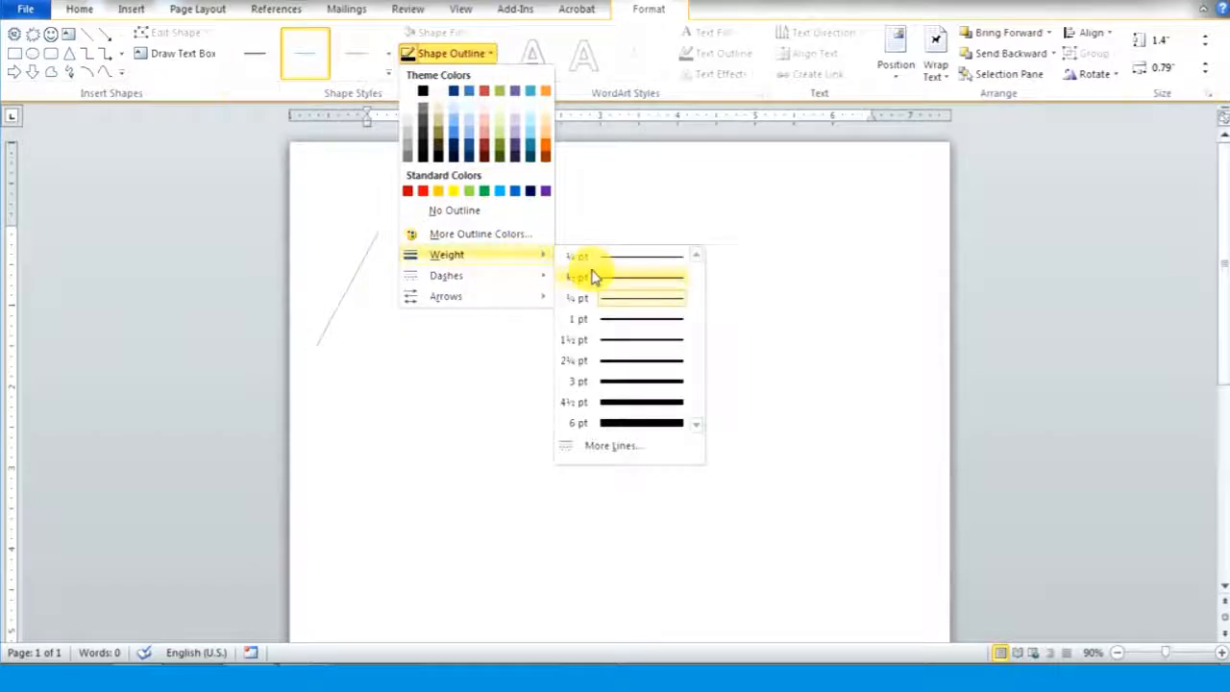
pyautogui.click(613, 381)
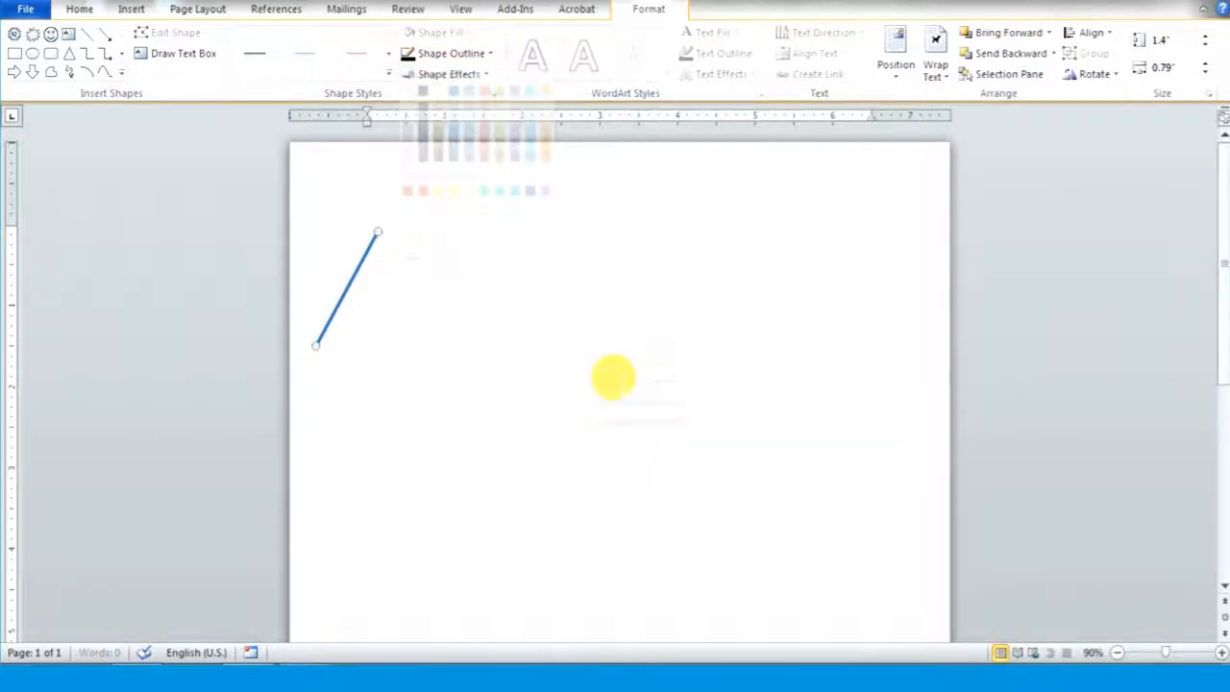
# Apply the moderate black line style to the slanted line and make its outline 3 pt thick.
pyautogui.click(389, 75)
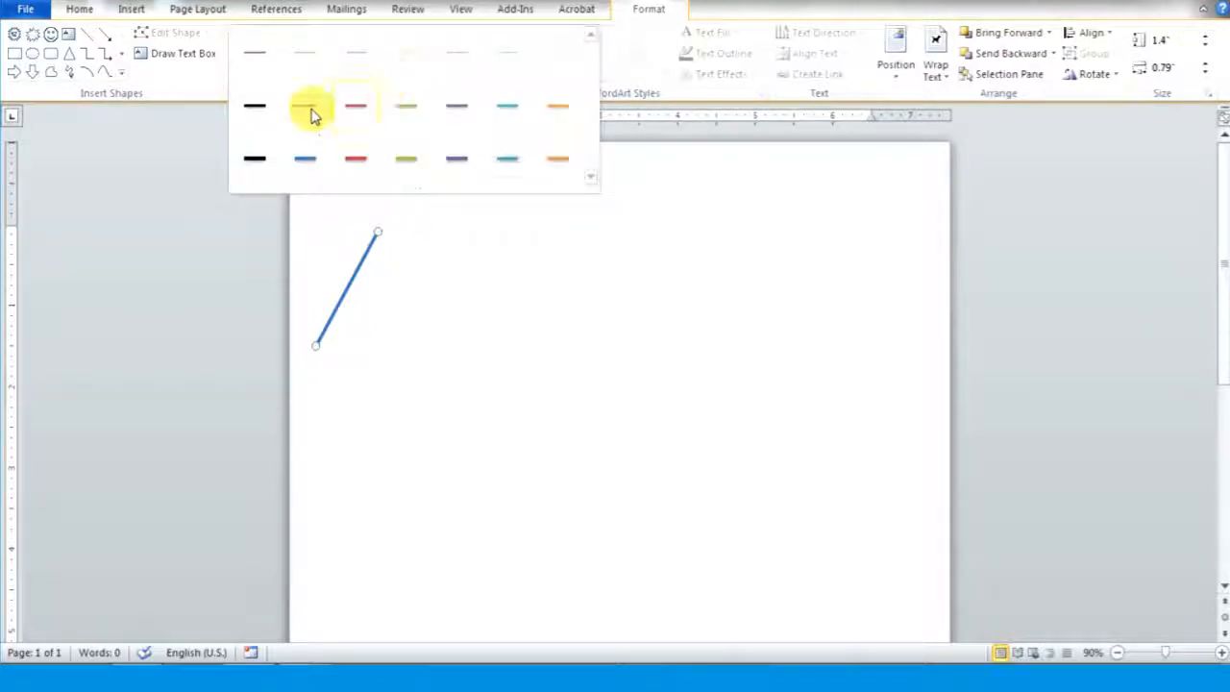
pyautogui.click(260, 113)
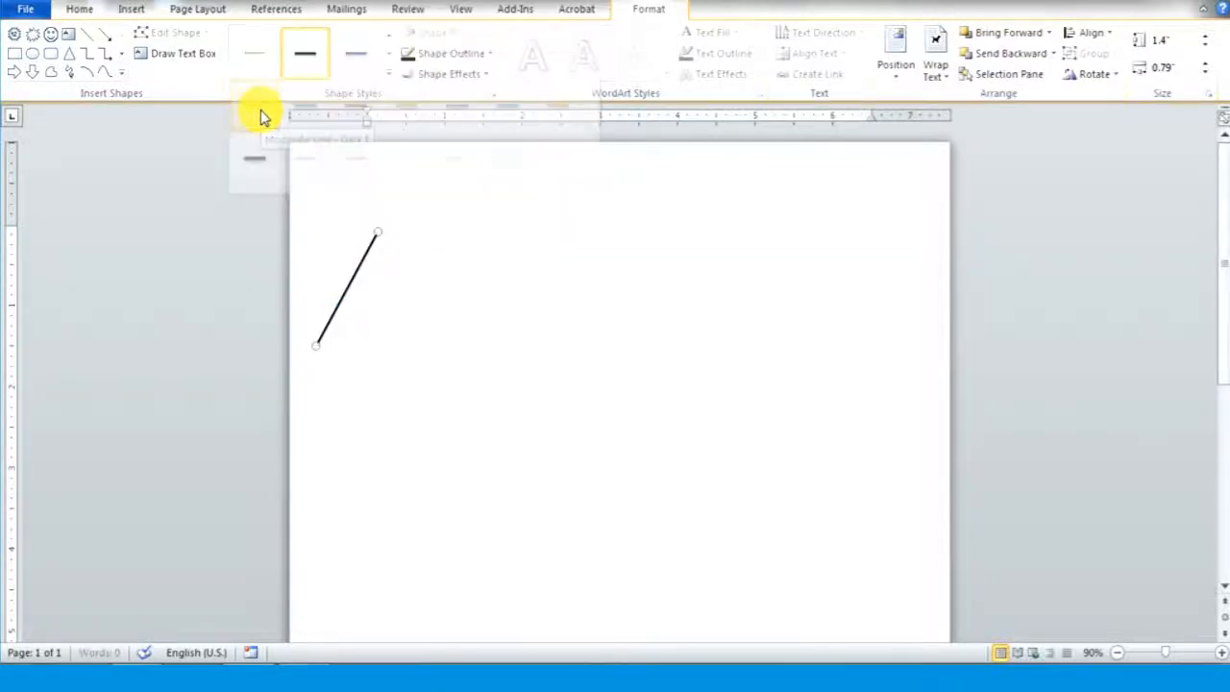
pyautogui.click(469, 58)
pyautogui.moveTo(538, 257)
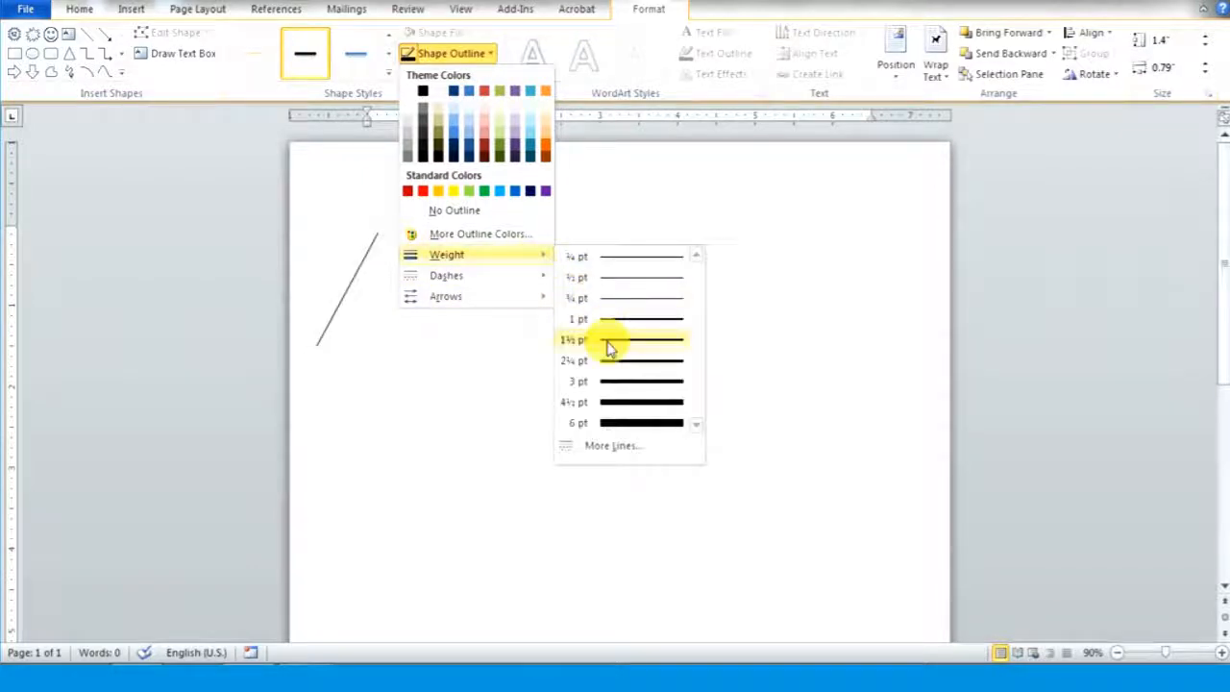
pyautogui.click(616, 387)
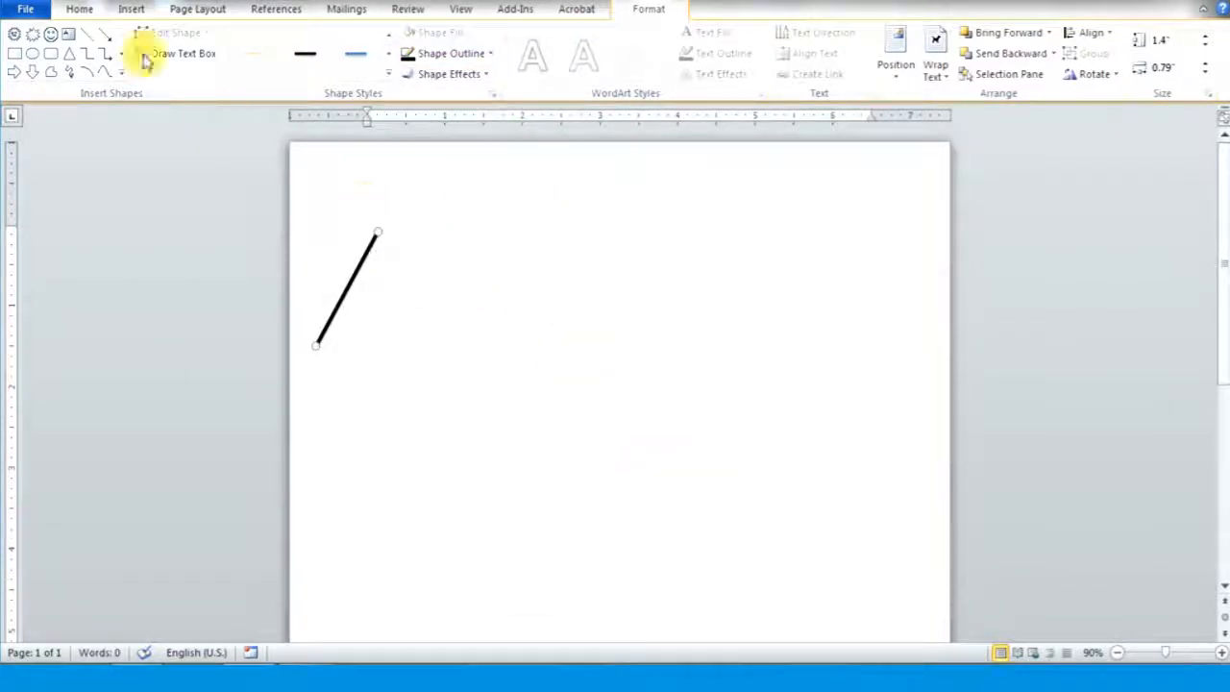
# From the thick line's upper end, draw a descending line about 1.4" high and 0.73" wide and a horizontal line about 4.06" long.
pyautogui.click(86, 36)
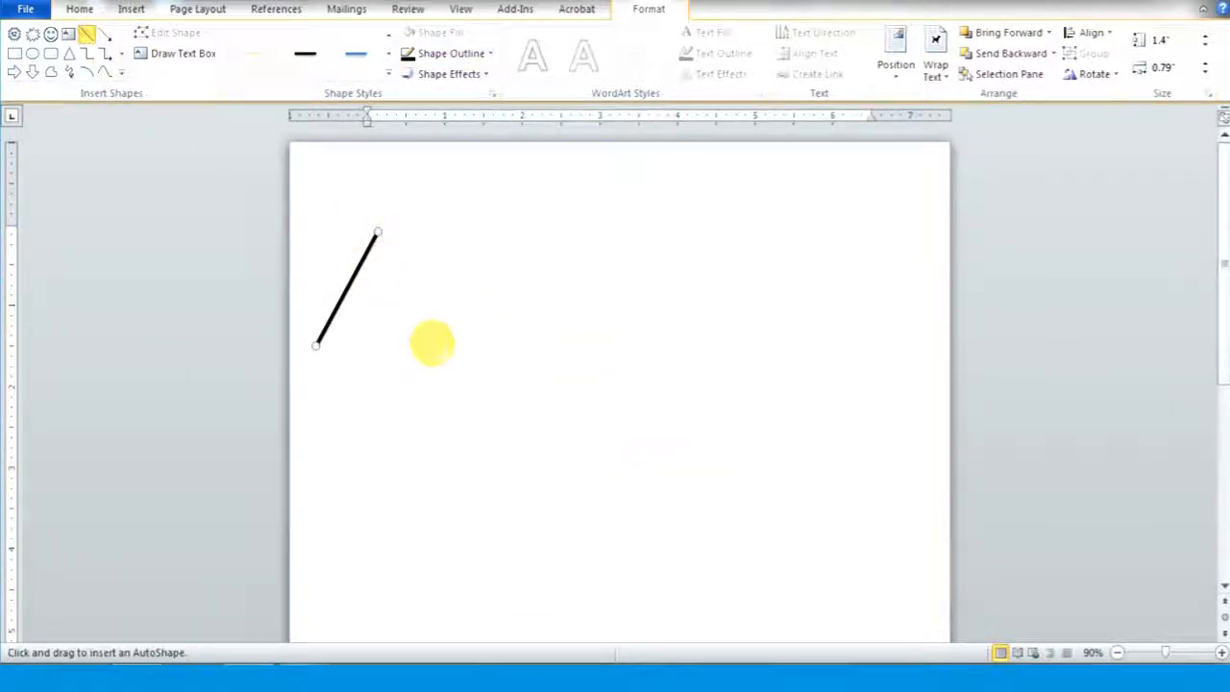
pyautogui.moveTo(434, 348); pyautogui.dragTo(381, 235)
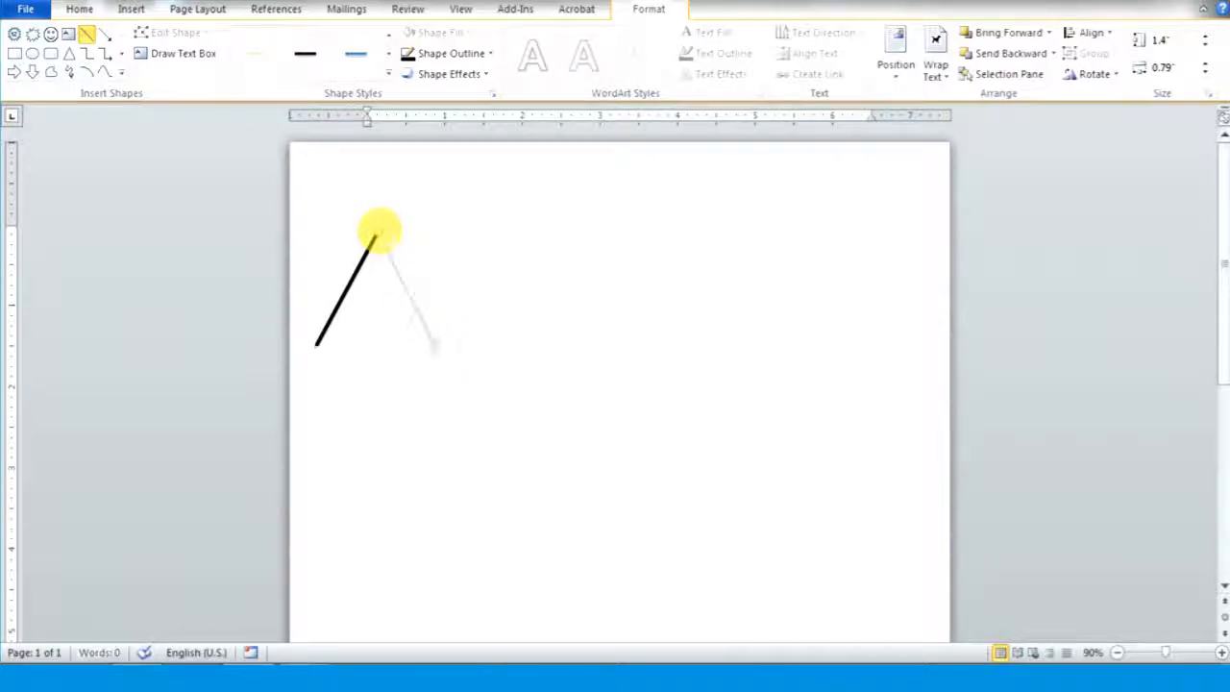
pyautogui.click(86, 35)
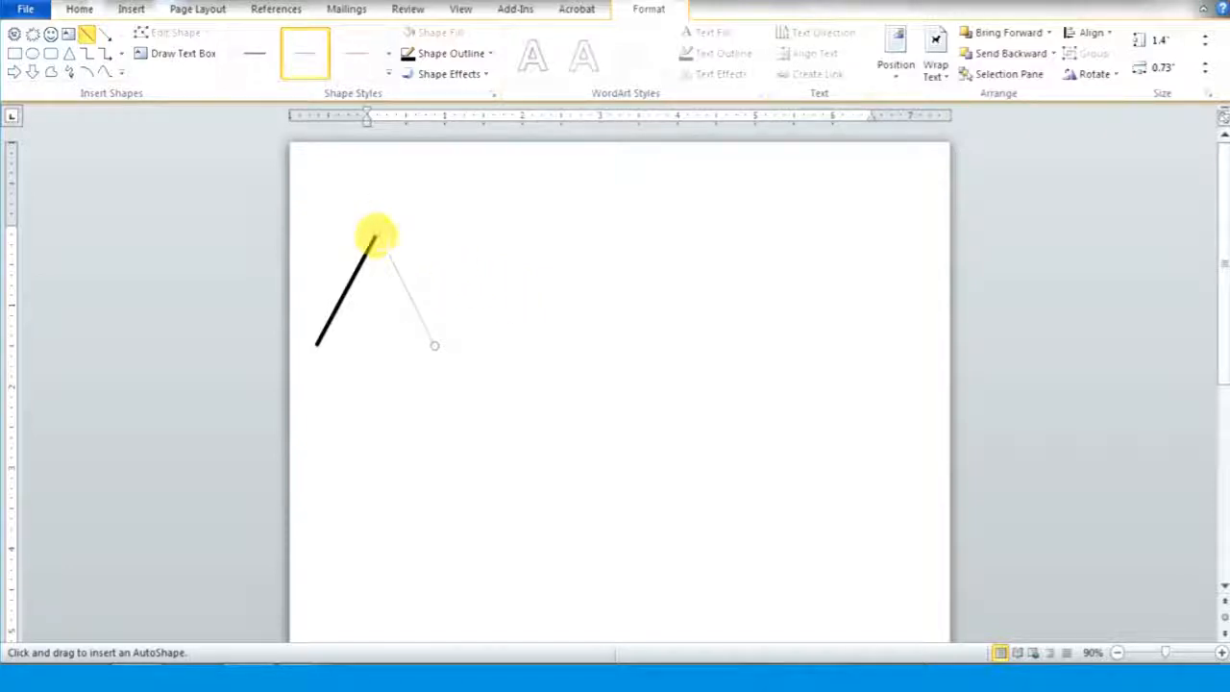
pyautogui.moveTo(376, 235); pyautogui.dragTo(692, 232)
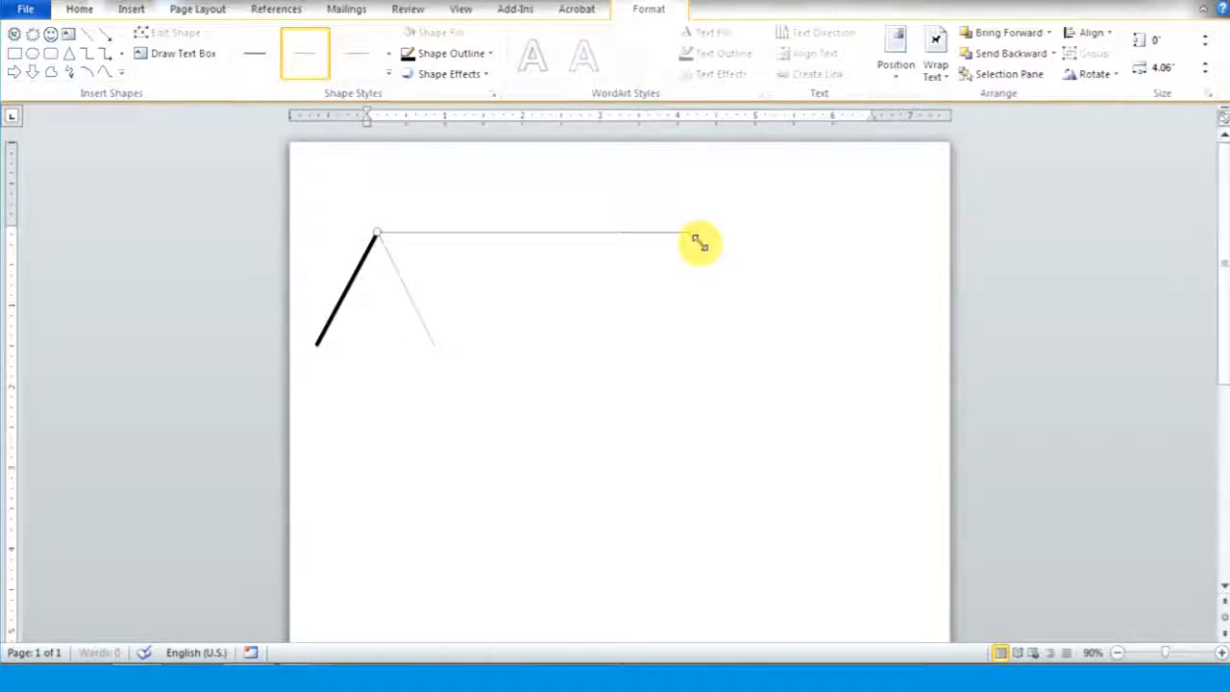
# Draw a slanted line about 1.4" high and 0.79" wide down from the horizontal line's right end, and close the outline with a horizontal base line.
pyautogui.click(89, 35)
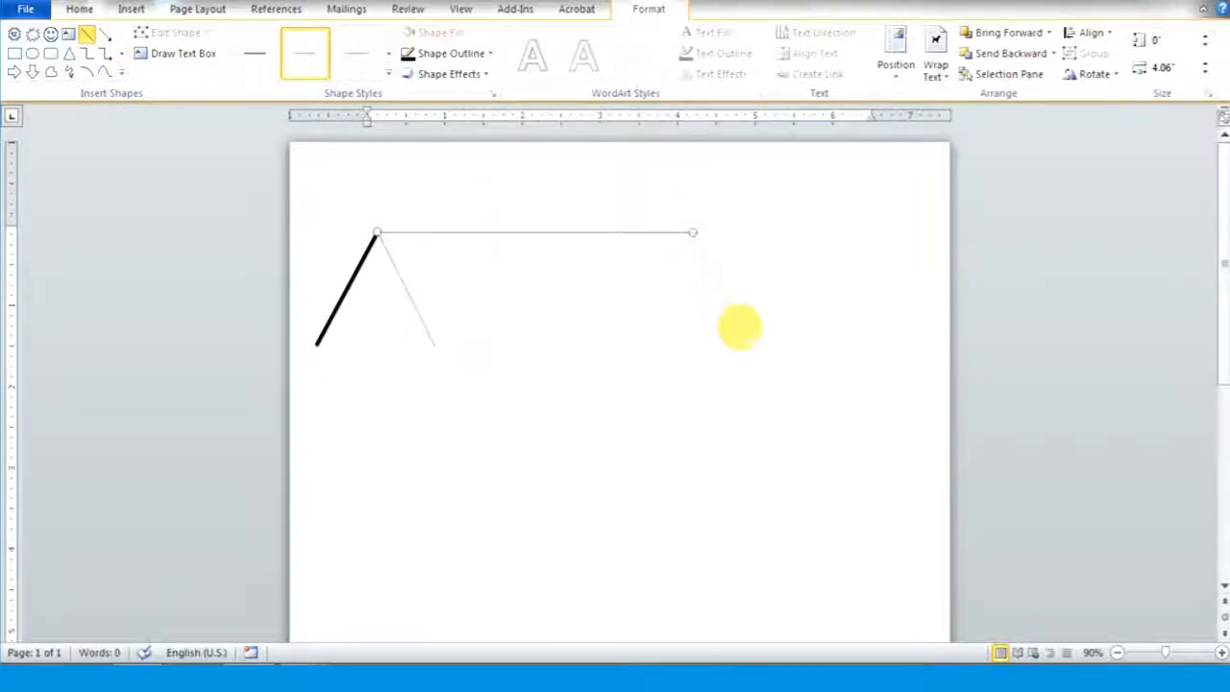
pyautogui.moveTo(745, 334); pyautogui.dragTo(745, 335)
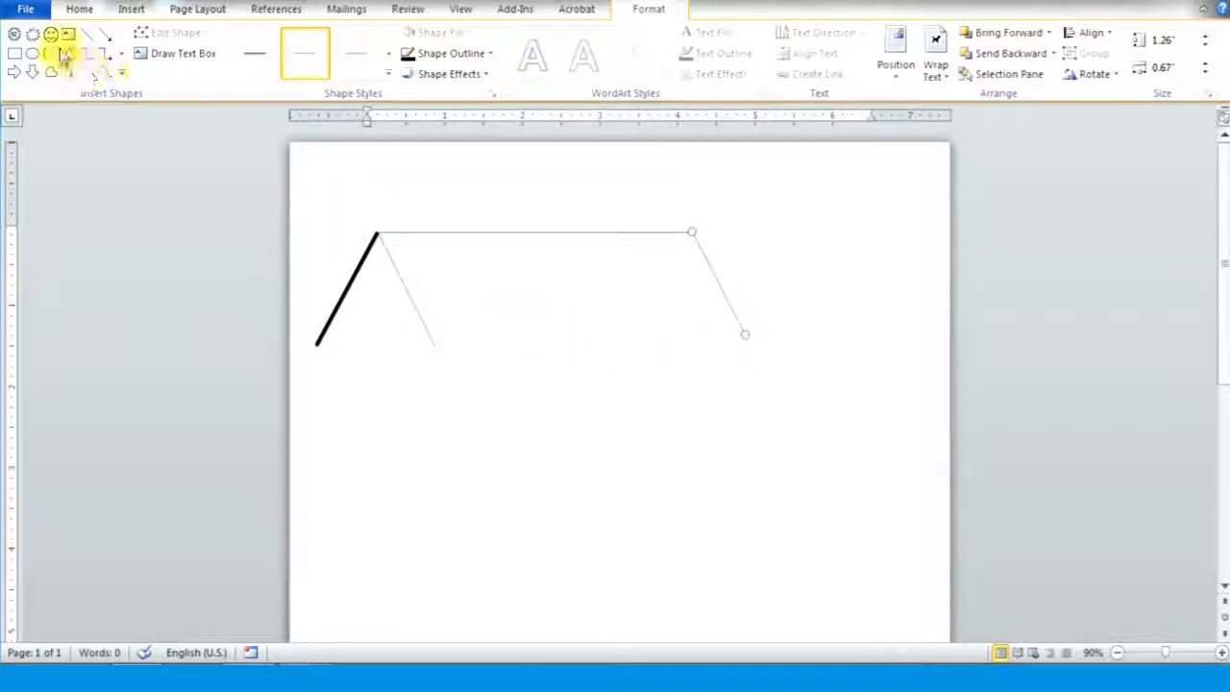
pyautogui.click(88, 35)
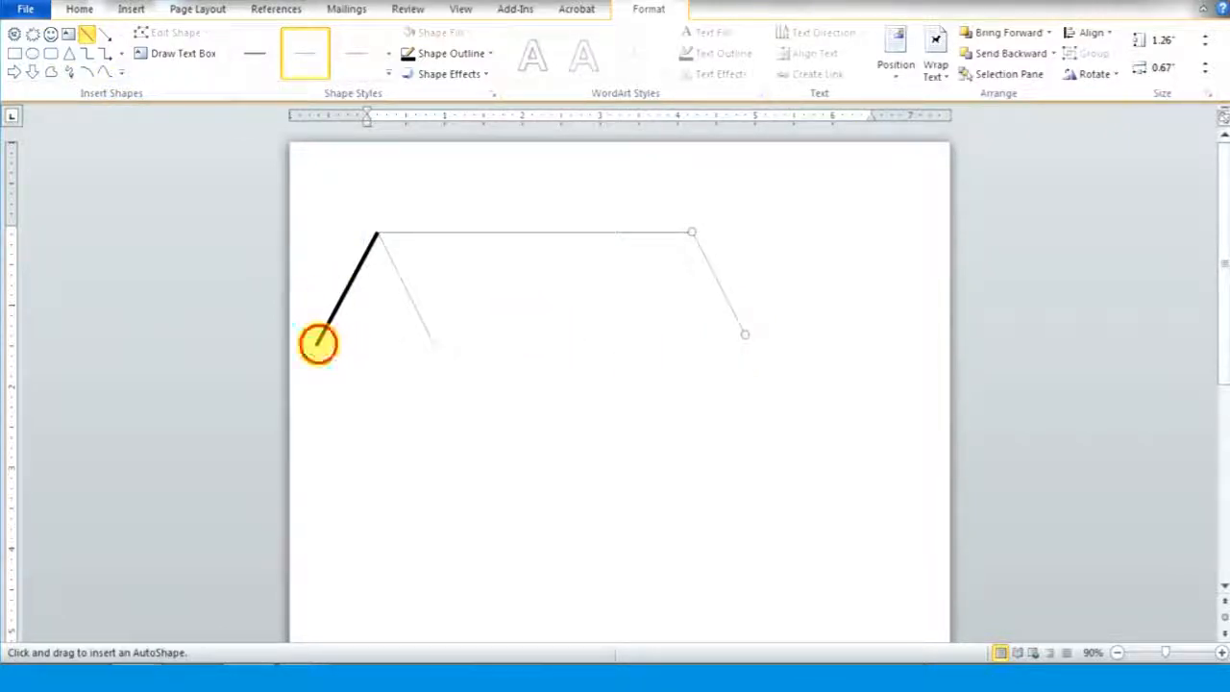
pyautogui.moveTo(318, 343); pyautogui.dragTo(754, 346)
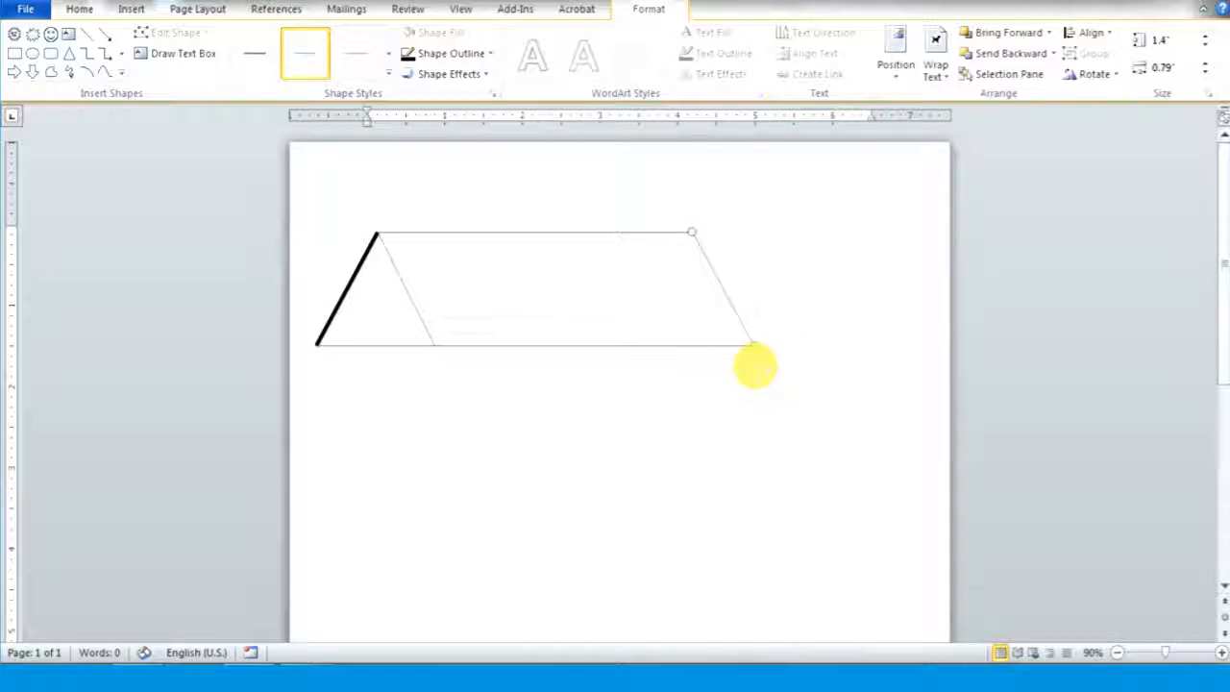
# Draw two side wall lines down from the roof base's ends and join them with a horizontal floor line about 5.64" long.
pyautogui.click(87, 33)
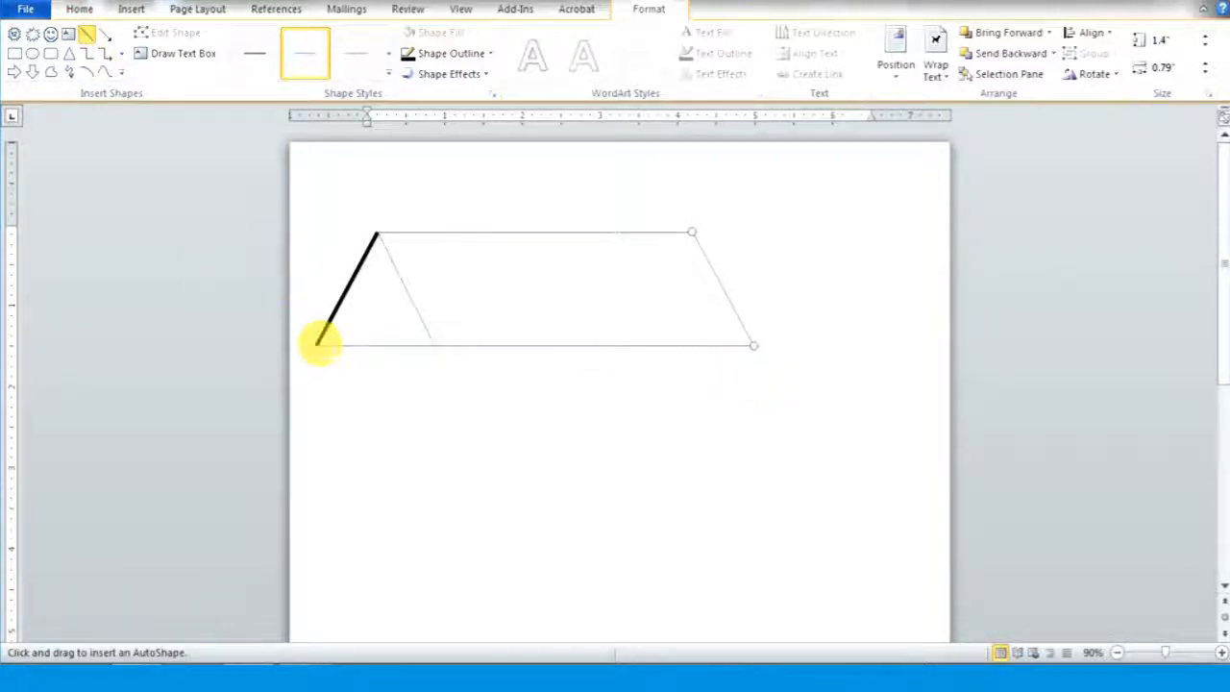
pyautogui.moveTo(319, 344); pyautogui.dragTo(759, 546)
pyautogui.click(87, 34)
pyautogui.click(86, 34)
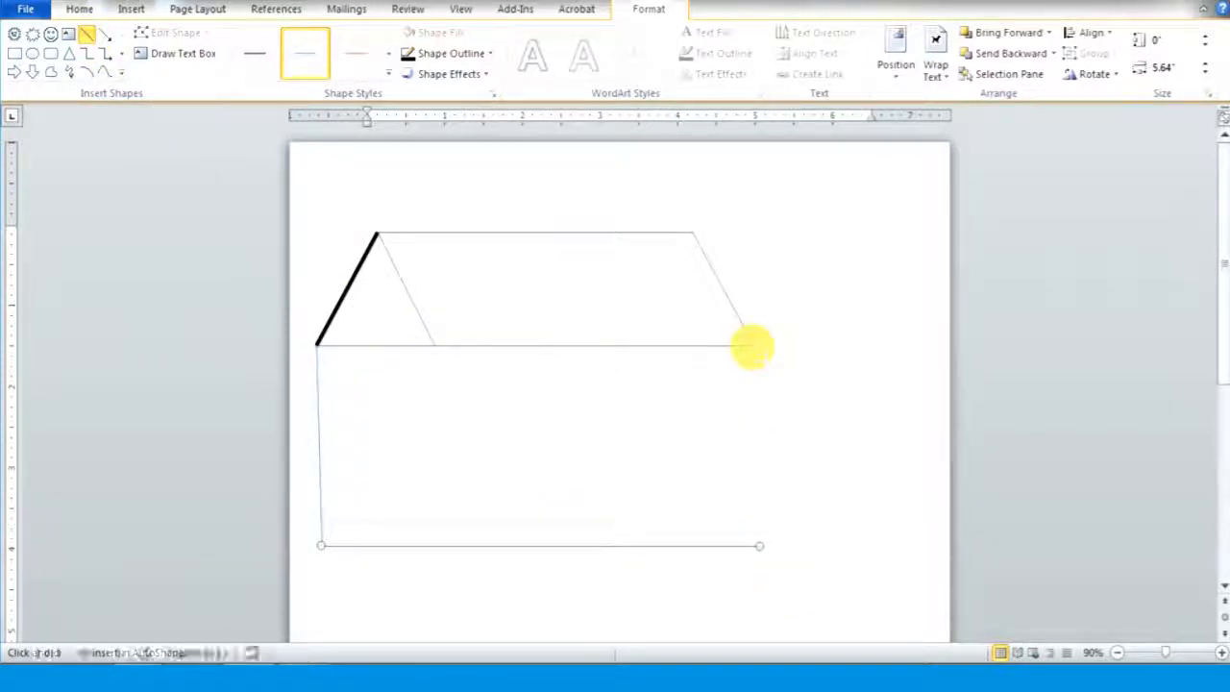
pyautogui.moveTo(752, 346); pyautogui.dragTo(759, 546)
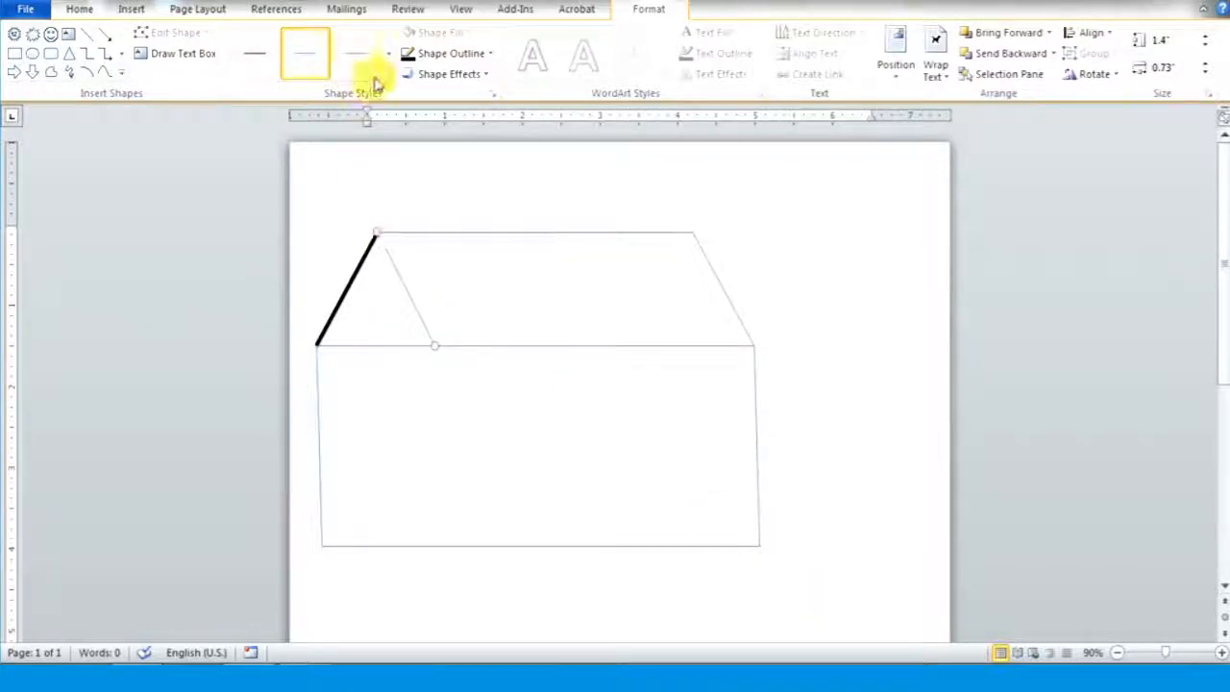
# Make the roof's inner slanted line black with a 3 pt outline weight.
pyautogui.click(453, 54)
pyautogui.moveTo(538, 255)
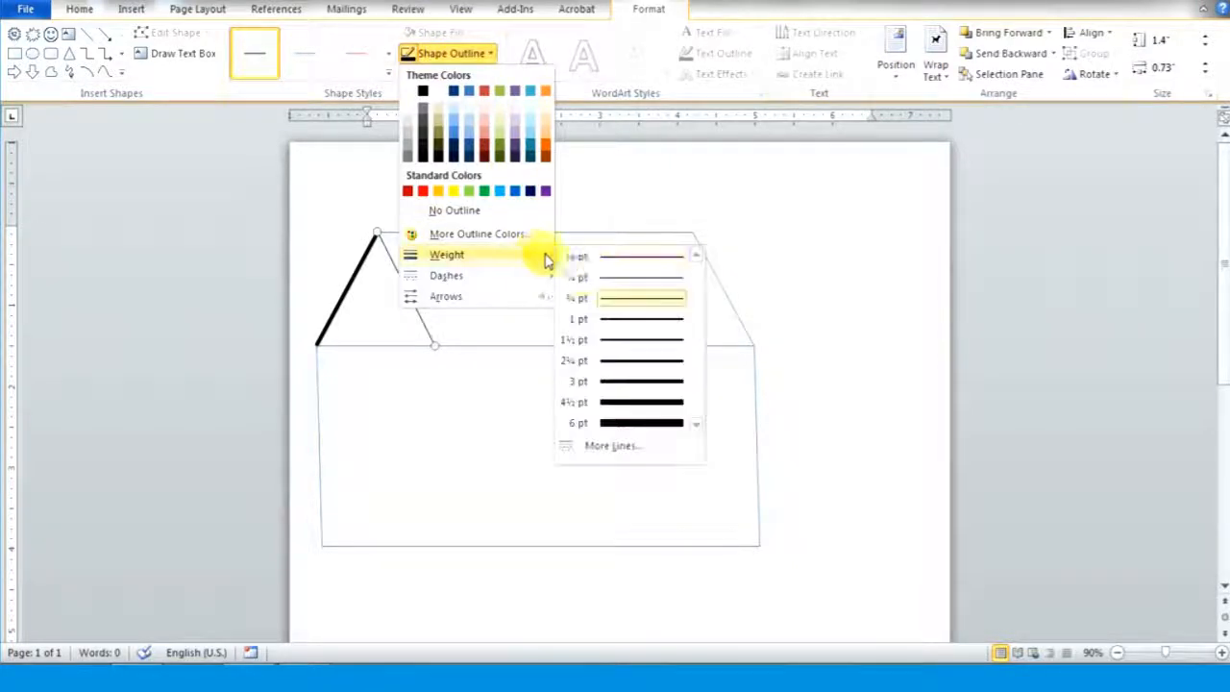
pyautogui.click(624, 374)
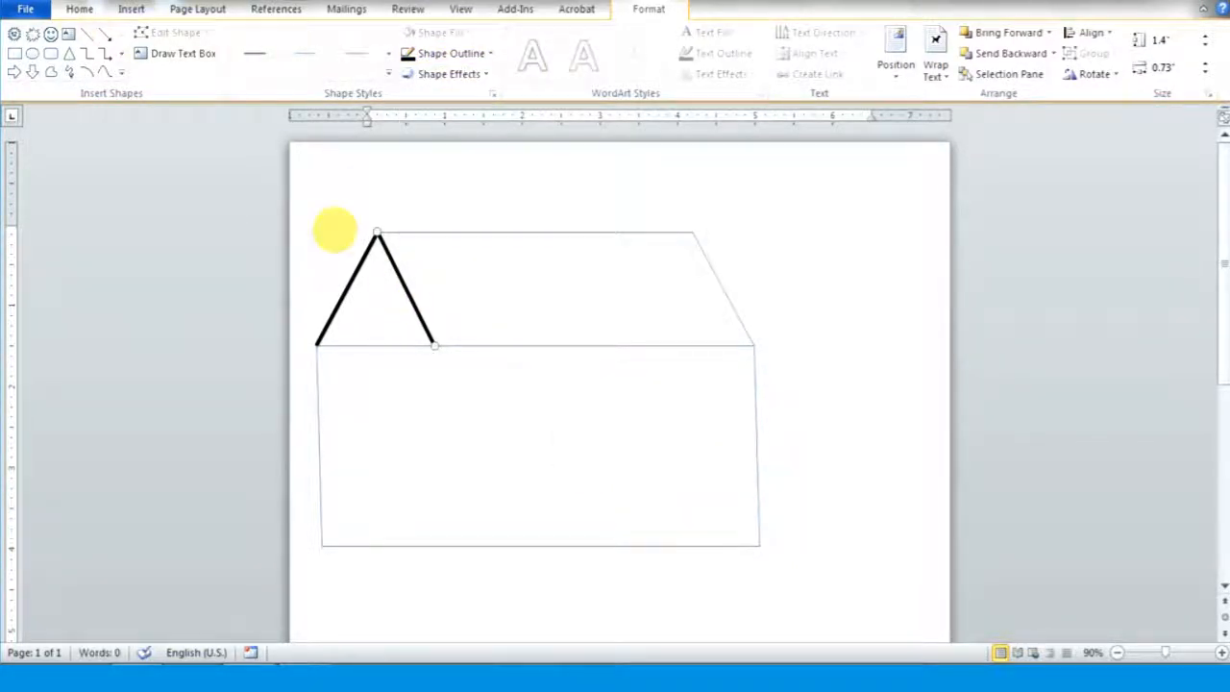
# Copy the thick inner roof line's format with Format Painter onto all remaining thin roof, wall and floor lines.
pyautogui.click(77, 10)
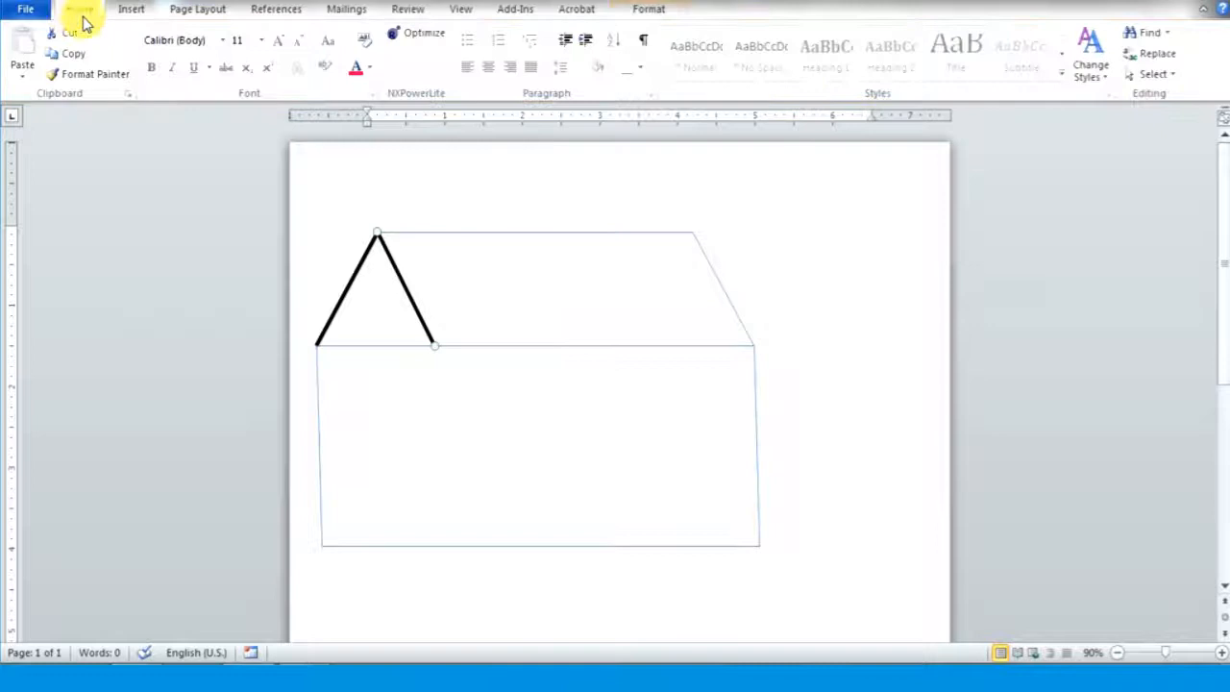
pyautogui.click(91, 74)
pyautogui.click(414, 233)
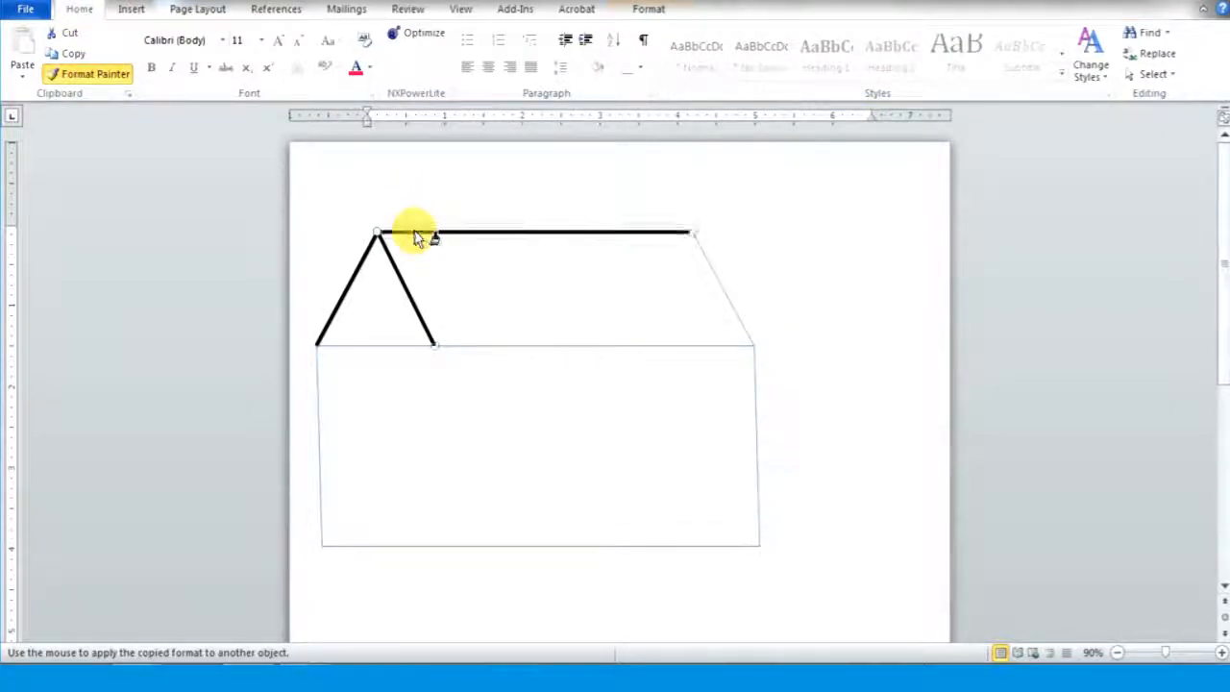
pyautogui.click(501, 346)
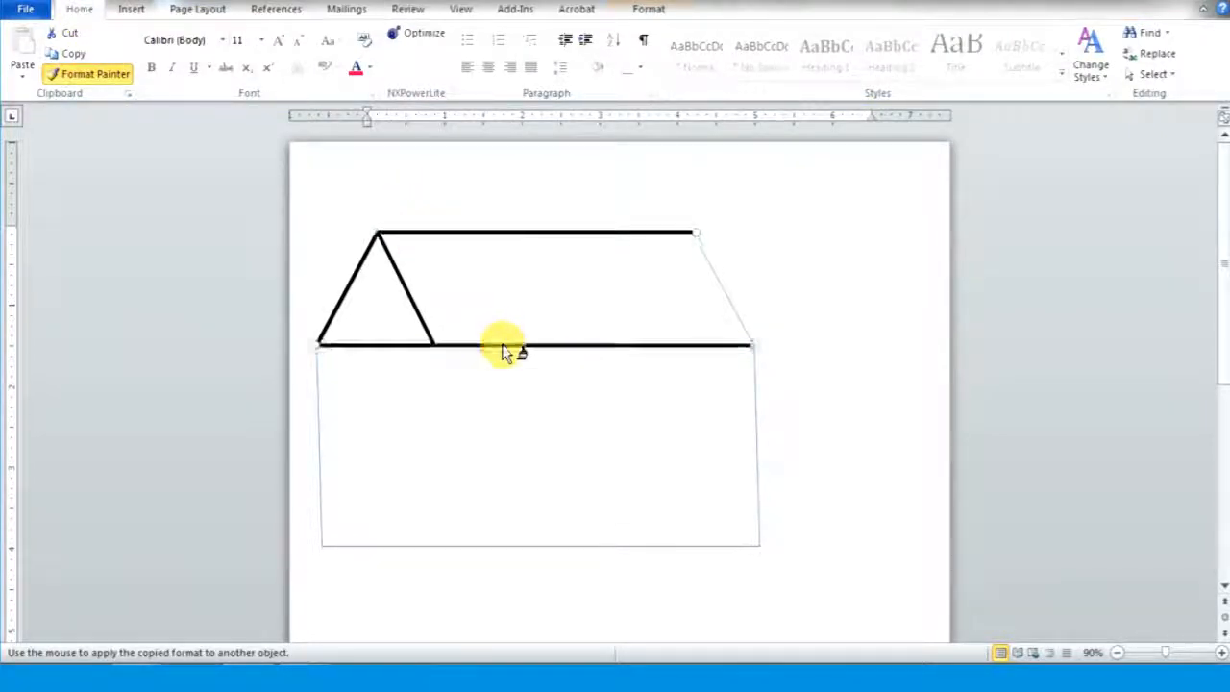
pyautogui.click(728, 302)
pyautogui.click(321, 469)
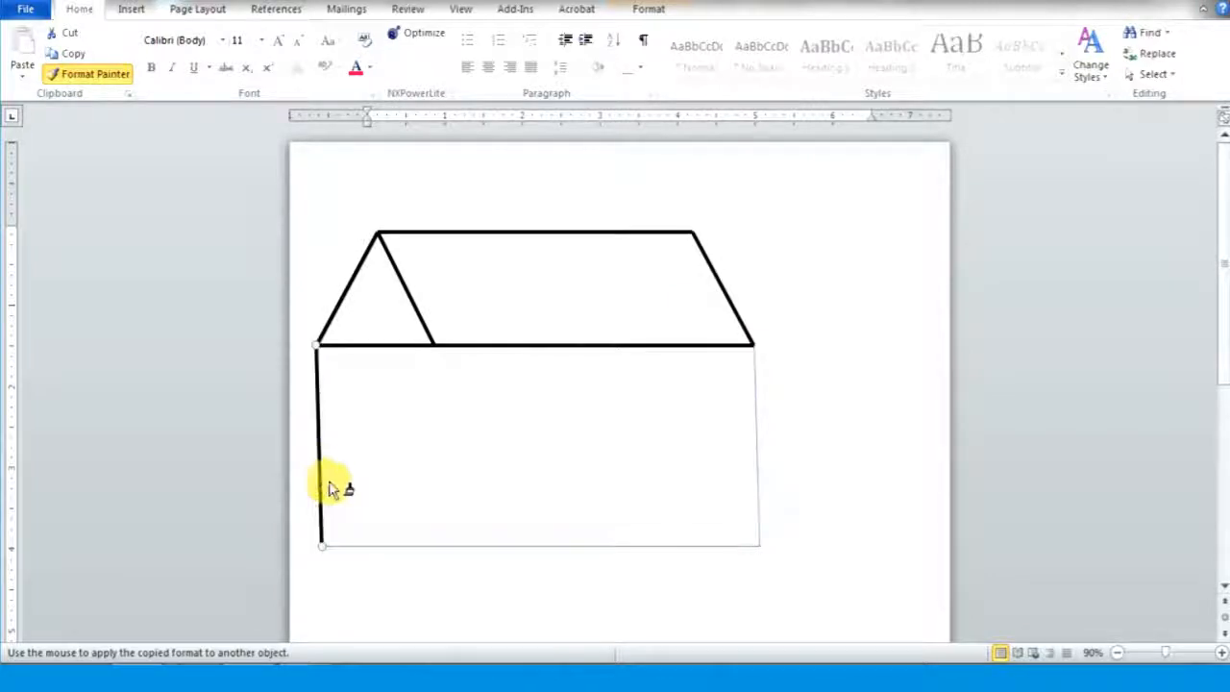
pyautogui.click(407, 546)
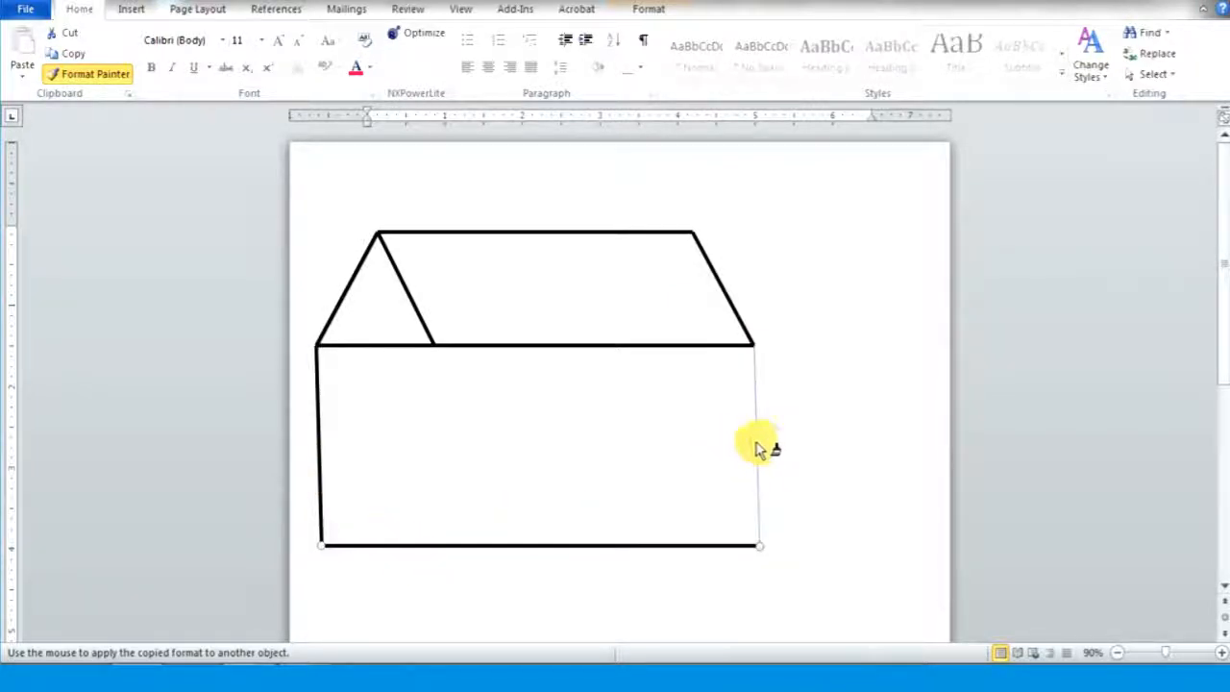
pyautogui.click(757, 447)
pyautogui.press('Escape')
# Draw a line about 2.47" high and 0.17" wide from the inner roof line's lower end to the floor, in black at 3 pt.
pyautogui.click(132, 12)
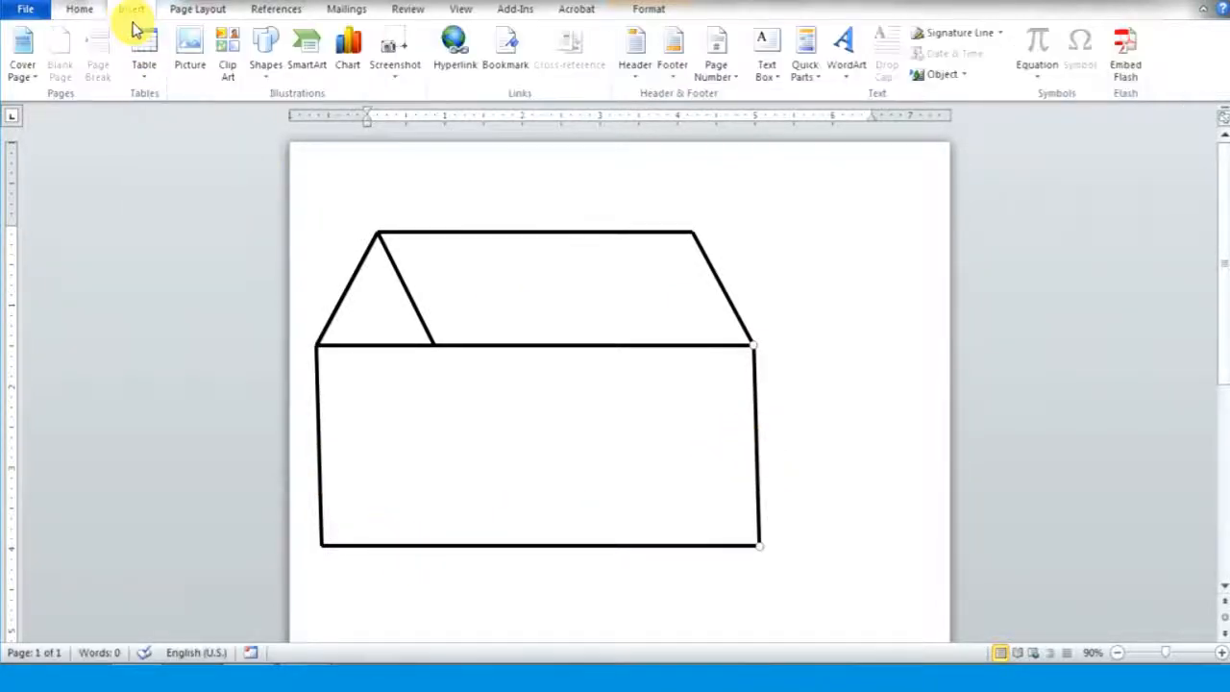
pyautogui.click(266, 72)
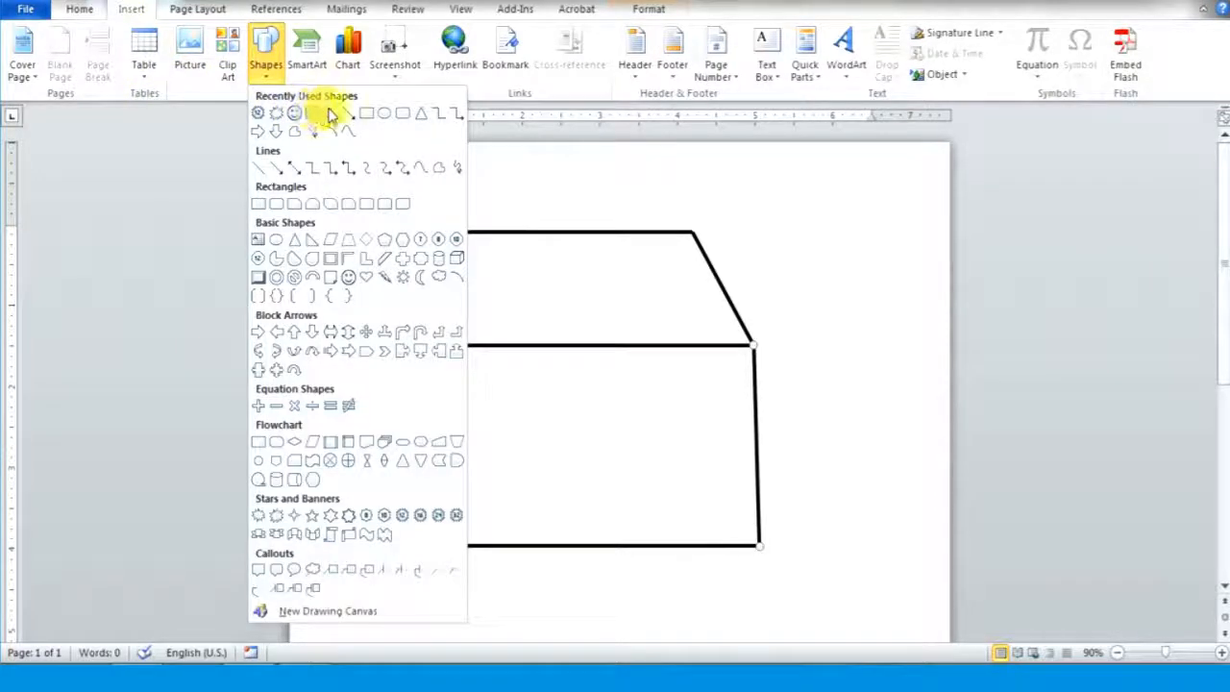
pyautogui.click(330, 114)
pyautogui.moveTo(433, 344); pyautogui.dragTo(447, 545)
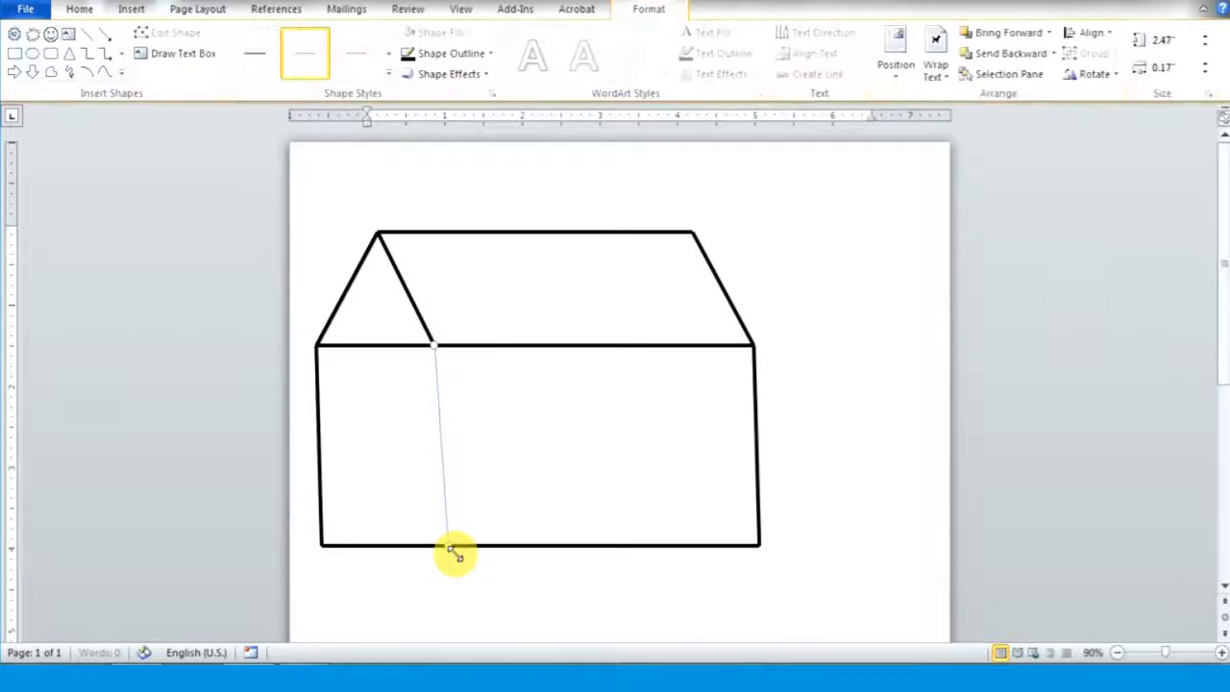
pyautogui.click(471, 55)
pyautogui.moveTo(552, 272)
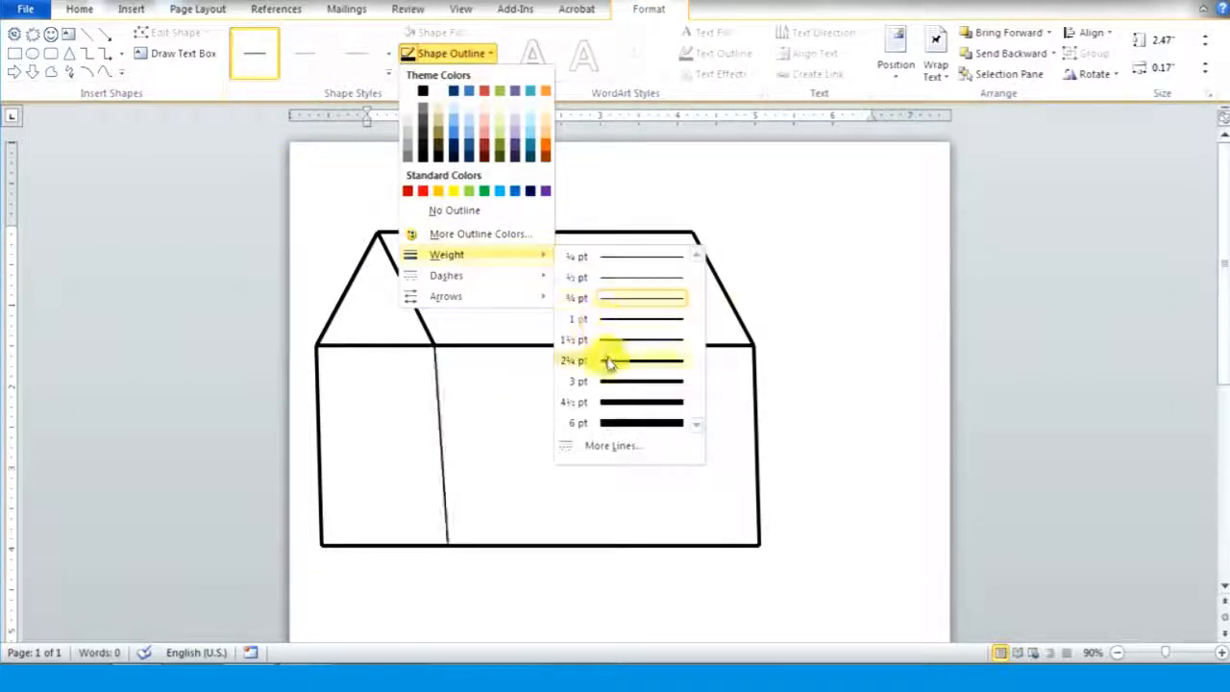
pyautogui.click(618, 382)
pyautogui.click(864, 376)
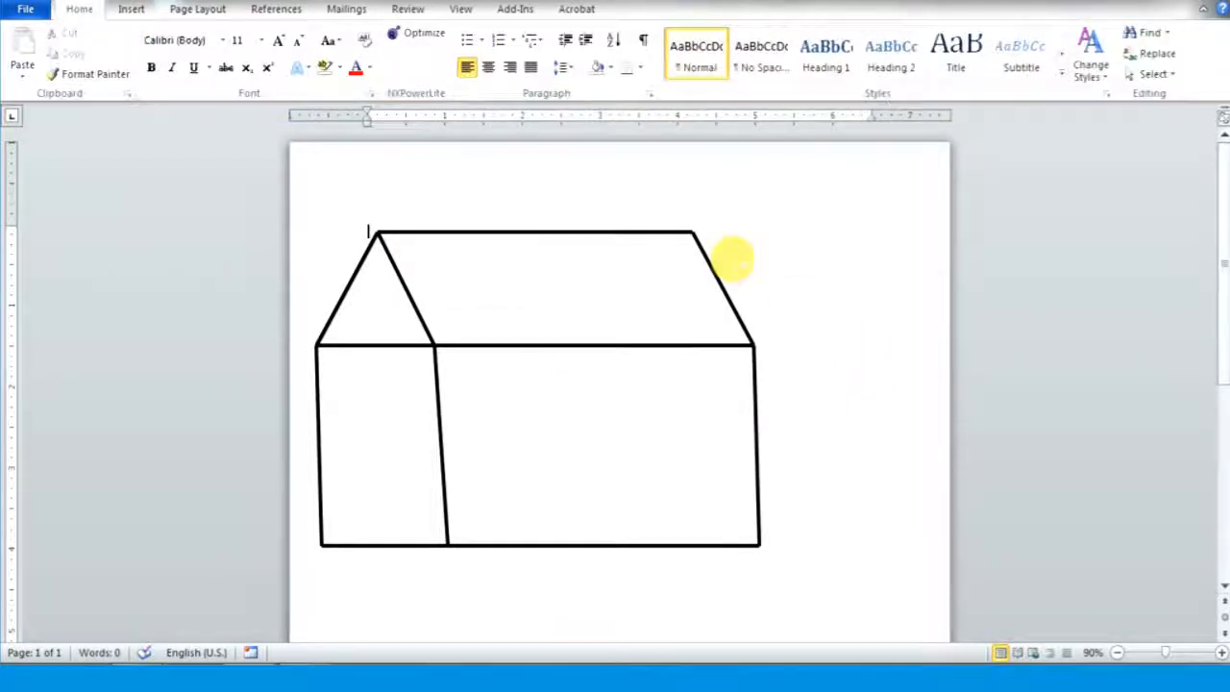
# Draw a door rectangle about 1.78" high and 0.81" wide standing on the floor line of the narrow front wall.
pyautogui.click(128, 10)
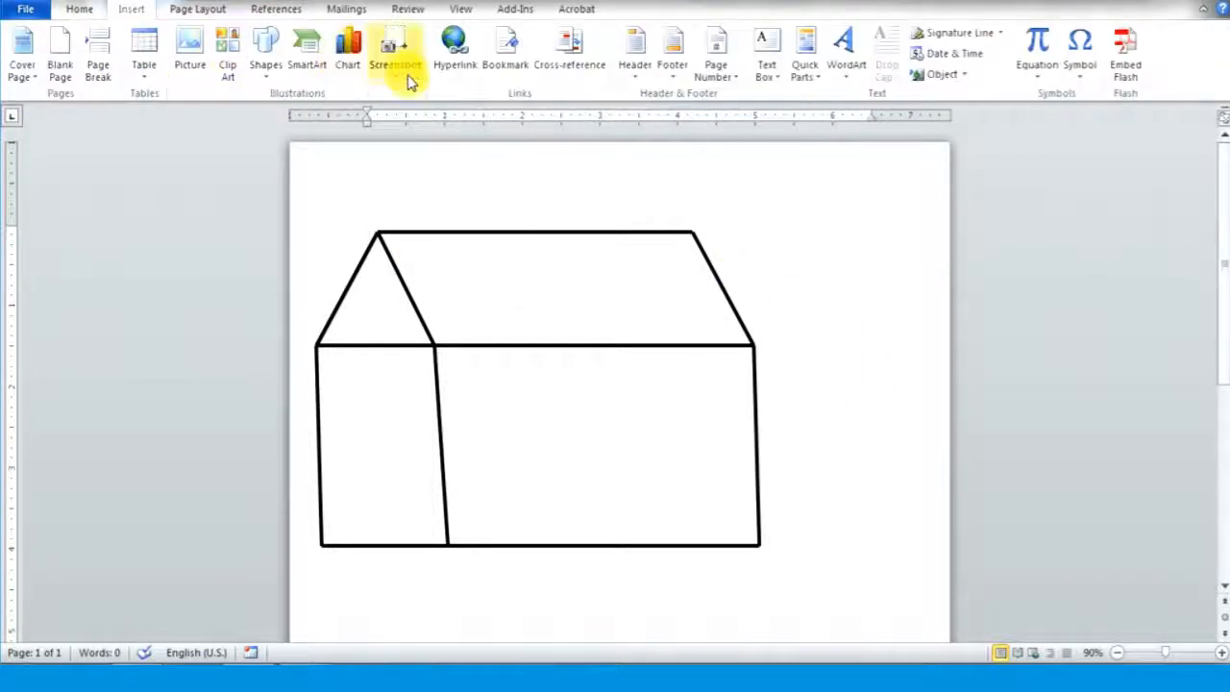
pyautogui.click(274, 69)
pyautogui.click(329, 112)
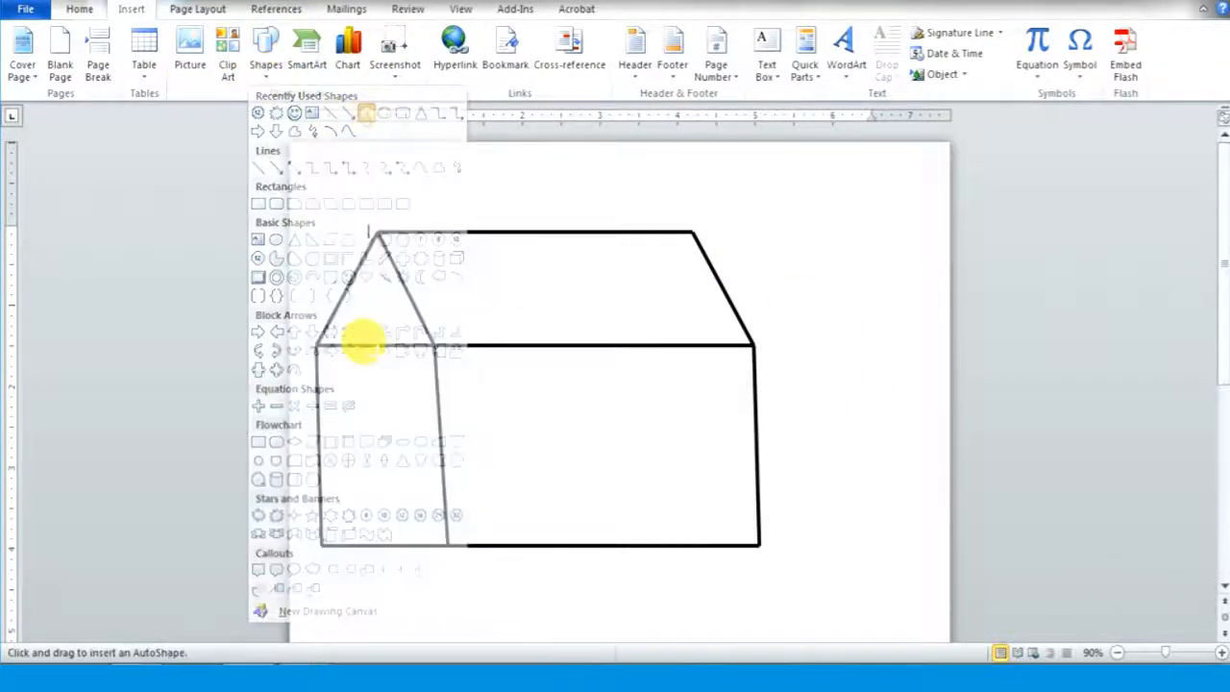
pyautogui.moveTo(349, 400); pyautogui.dragTo(413, 545)
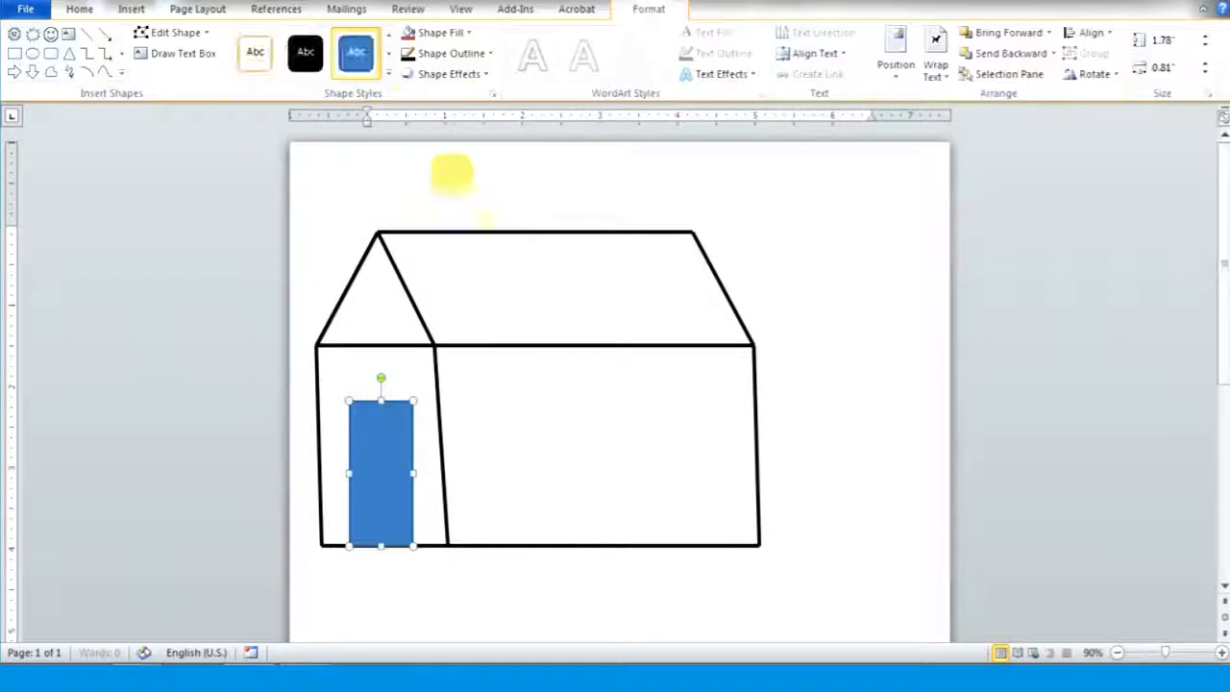
# Apply the black outline shape style to the door rectangle and fill it with yellow.
pyautogui.click(389, 75)
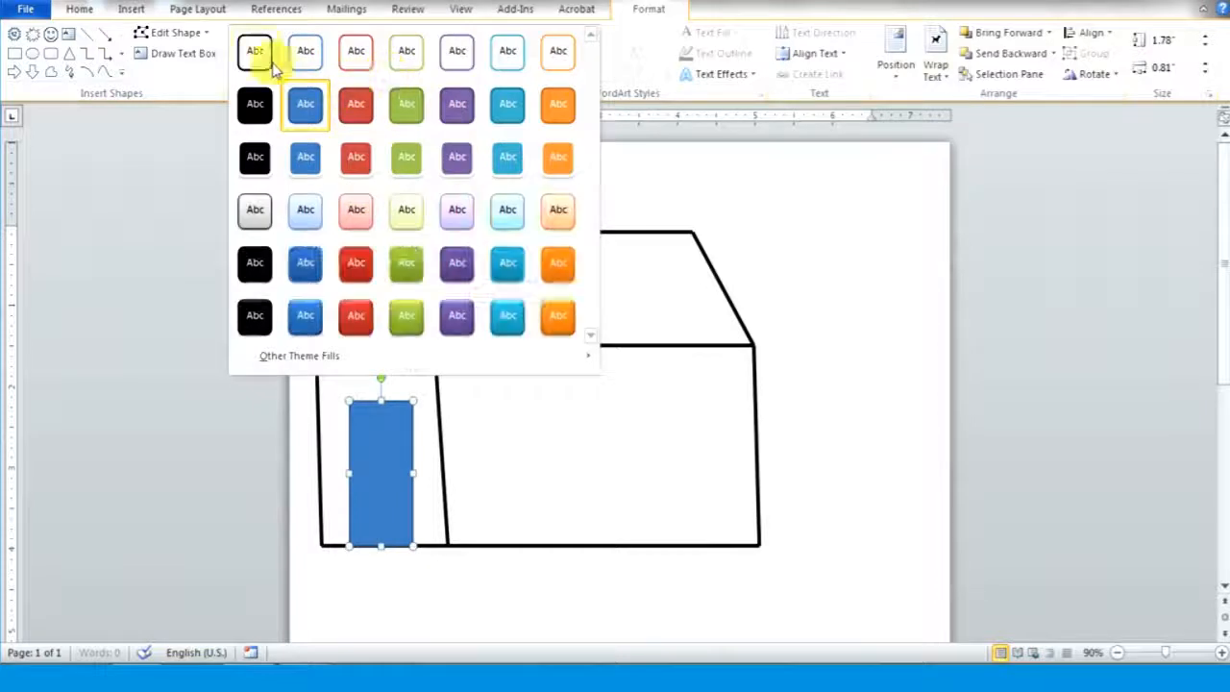
pyautogui.click(263, 53)
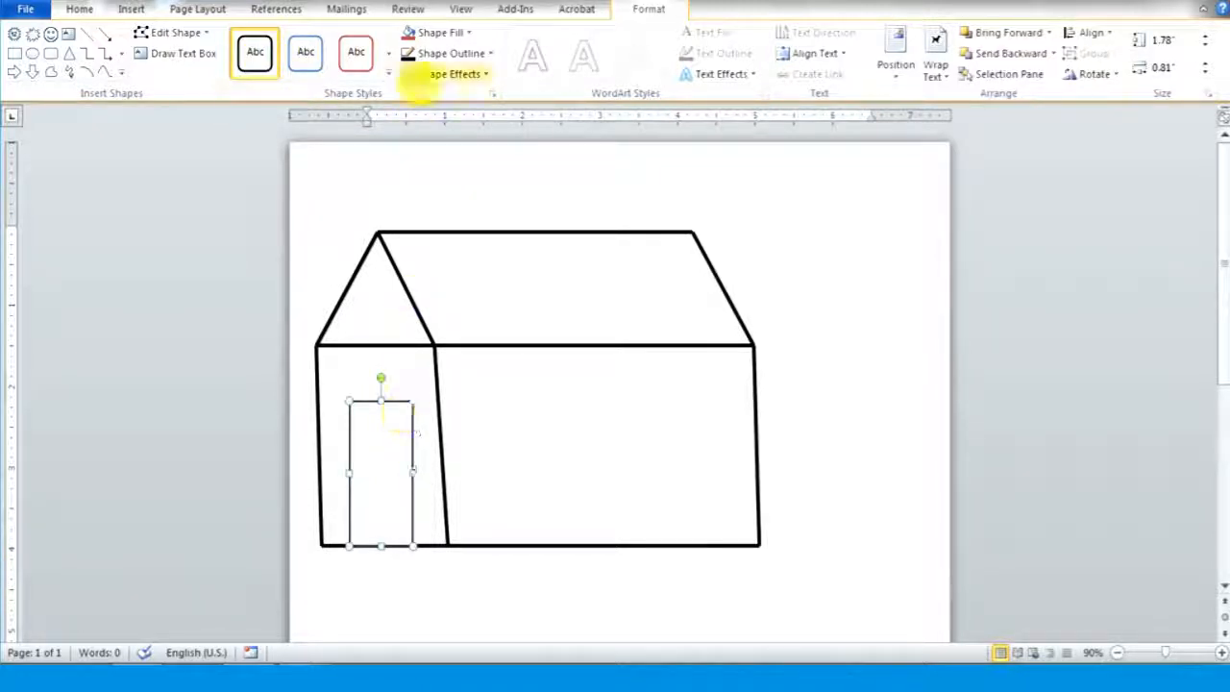
pyautogui.click(448, 33)
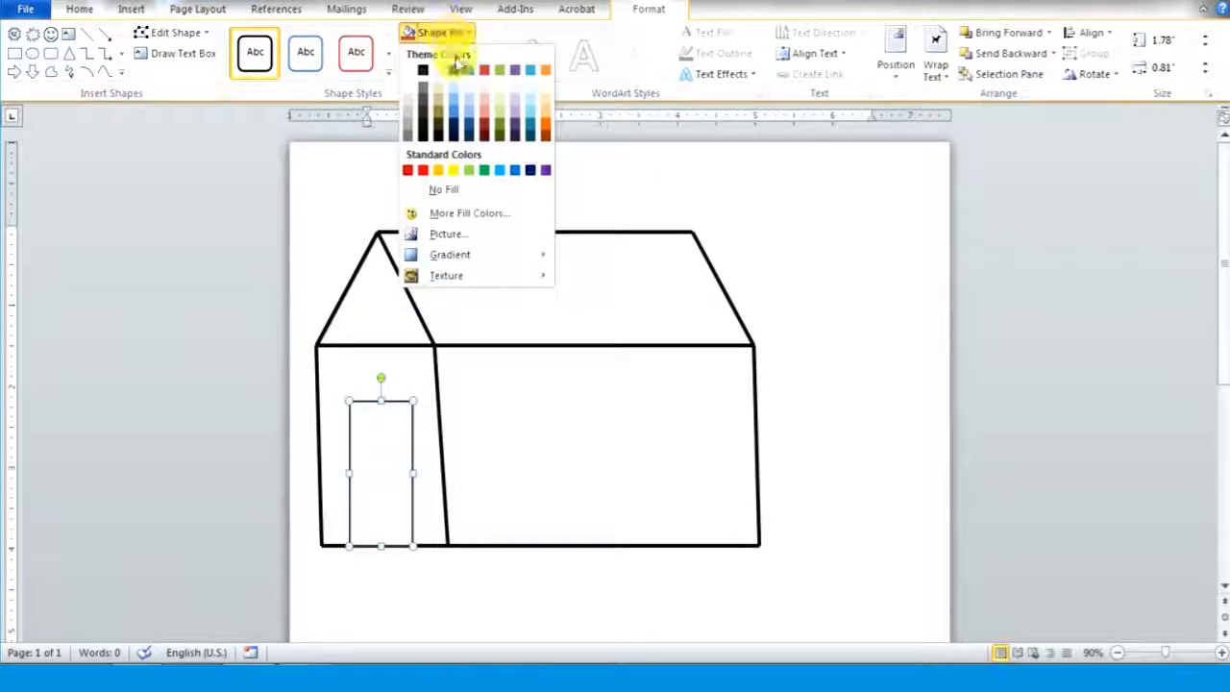
pyautogui.click(455, 179)
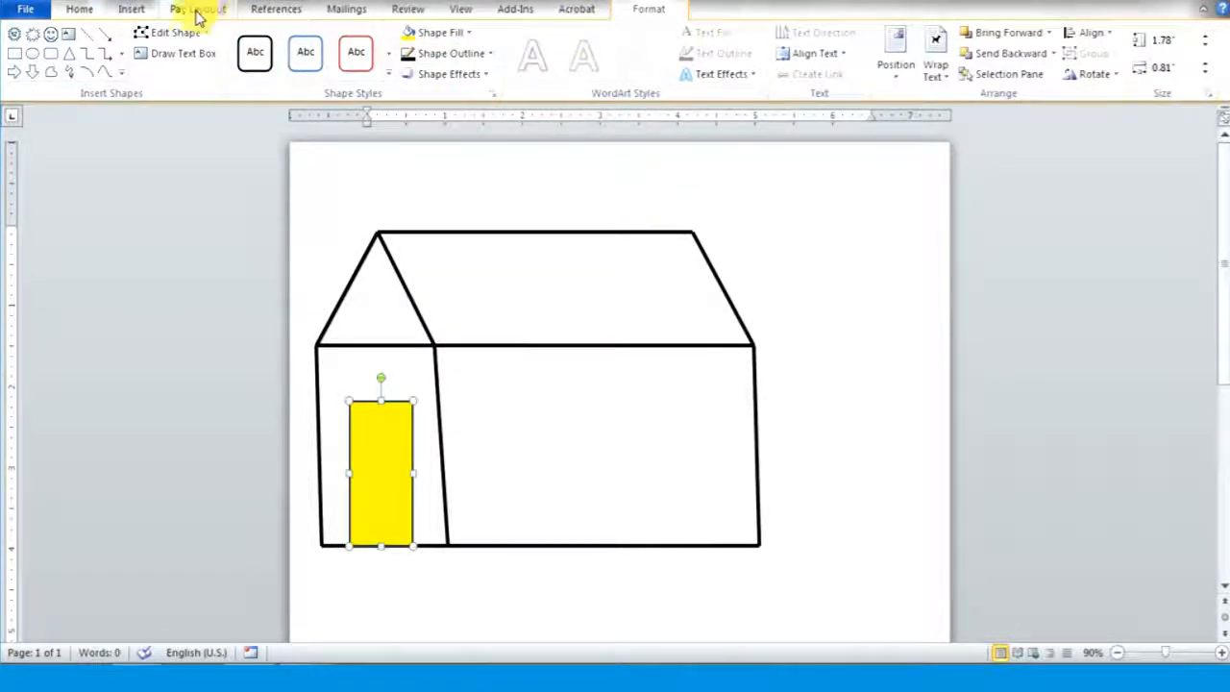
# Draw an oval window about 0.85" high and 1.05" wide on the wide side wall, near the dividing line.
pyautogui.click(135, 9)
pyautogui.click(264, 77)
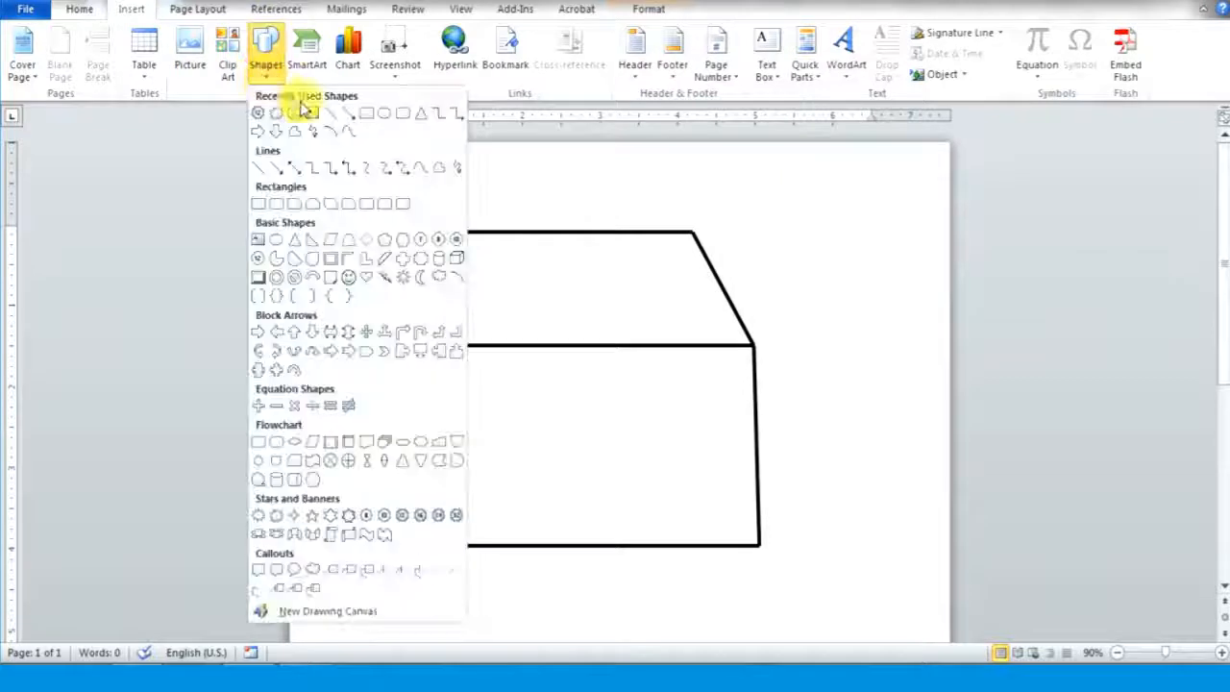
pyautogui.click(392, 120)
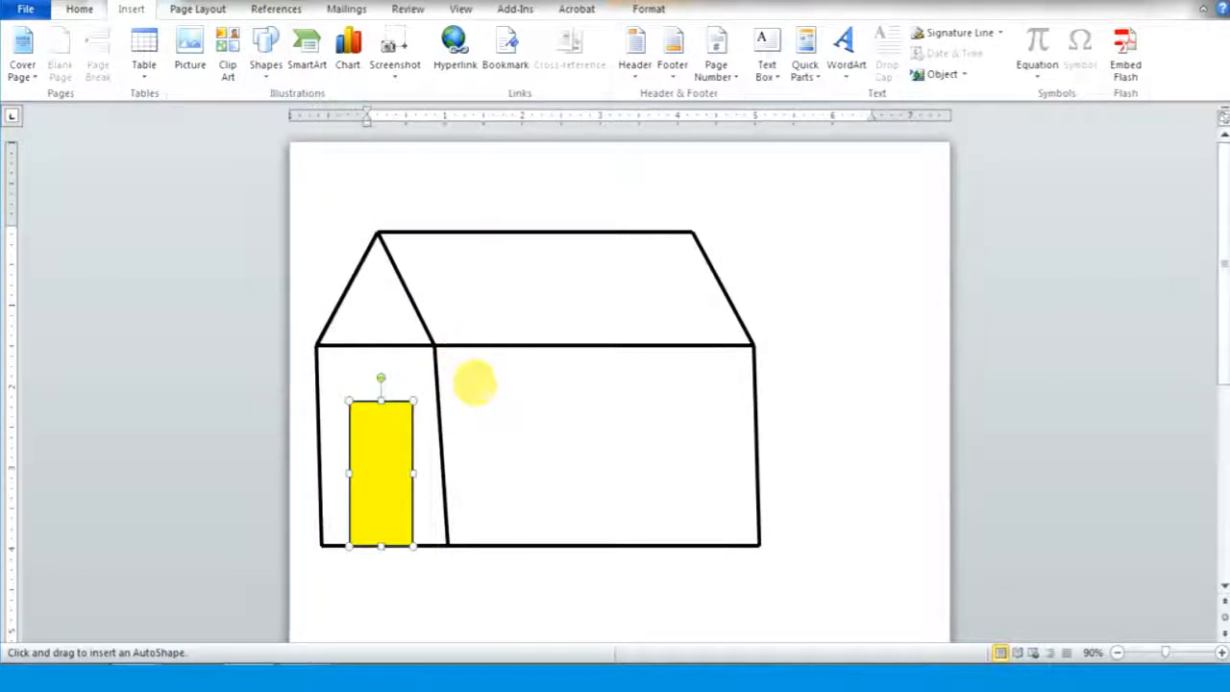
pyautogui.moveTo(472, 386); pyautogui.dragTo(556, 454)
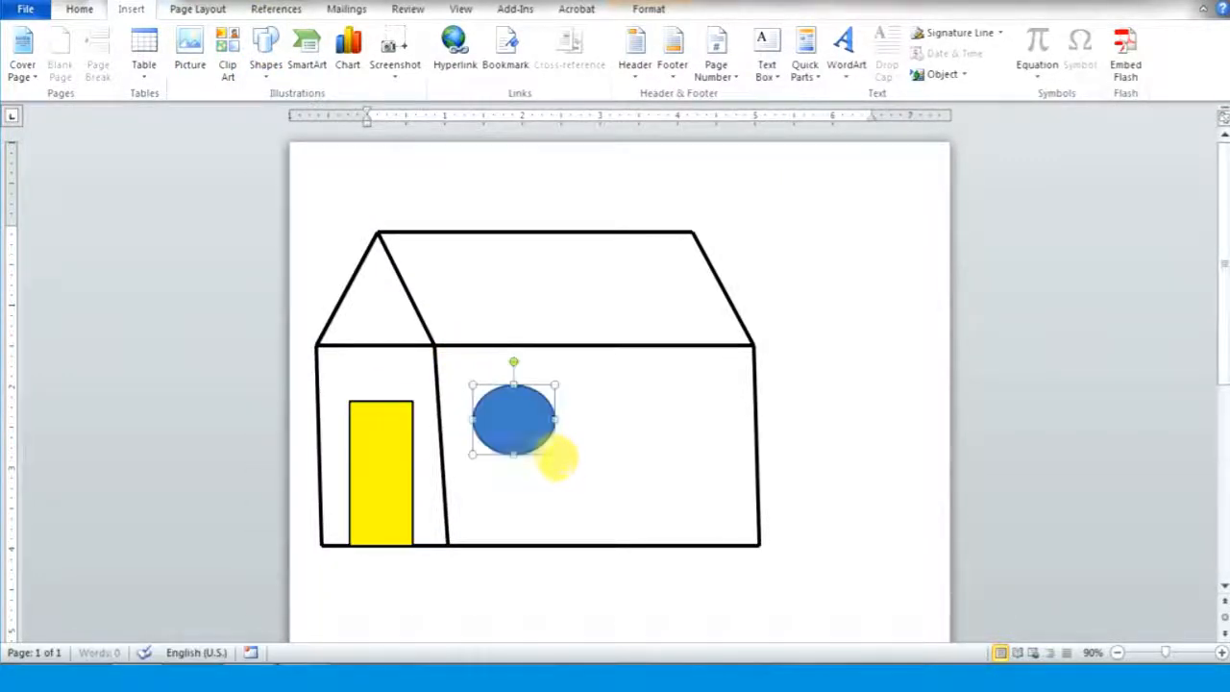
# Give the oval window the black outline shape style with a yellow fill, and copy the oval.
pyautogui.click(389, 74)
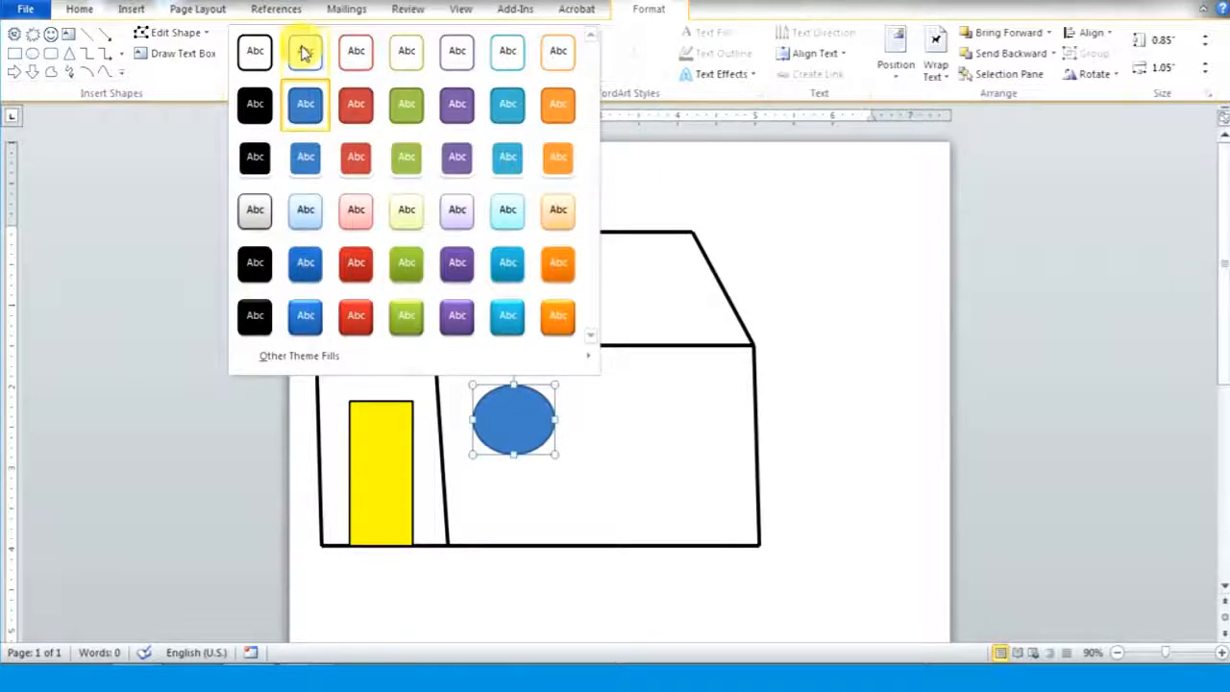
pyautogui.click(269, 49)
pyautogui.click(413, 31)
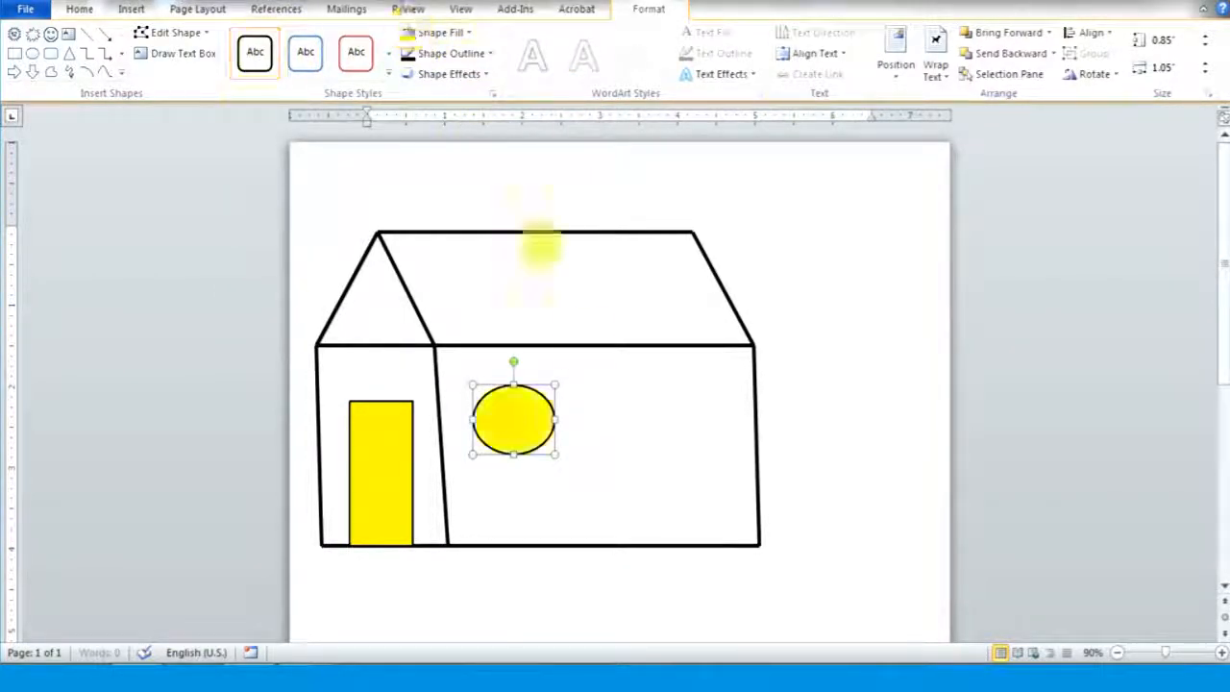
pyautogui.rightClick(527, 406)
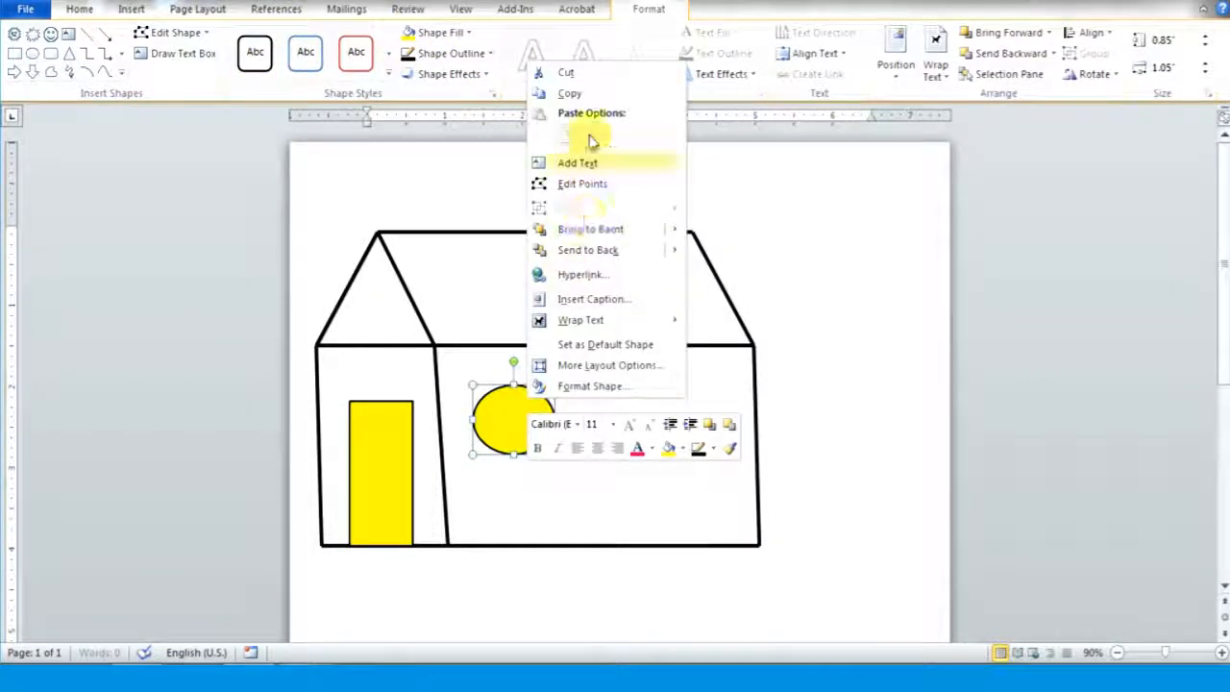
pyautogui.click(567, 93)
pyautogui.click(625, 396)
pyautogui.rightClick(619, 405)
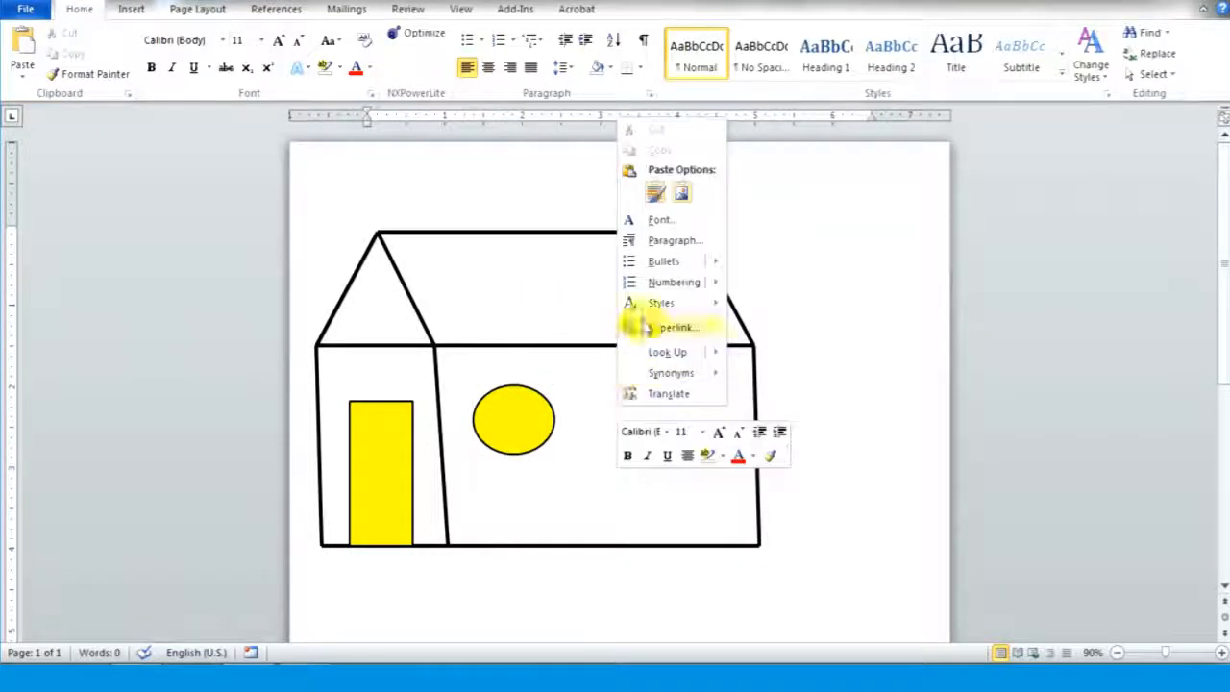
pyautogui.click(672, 195)
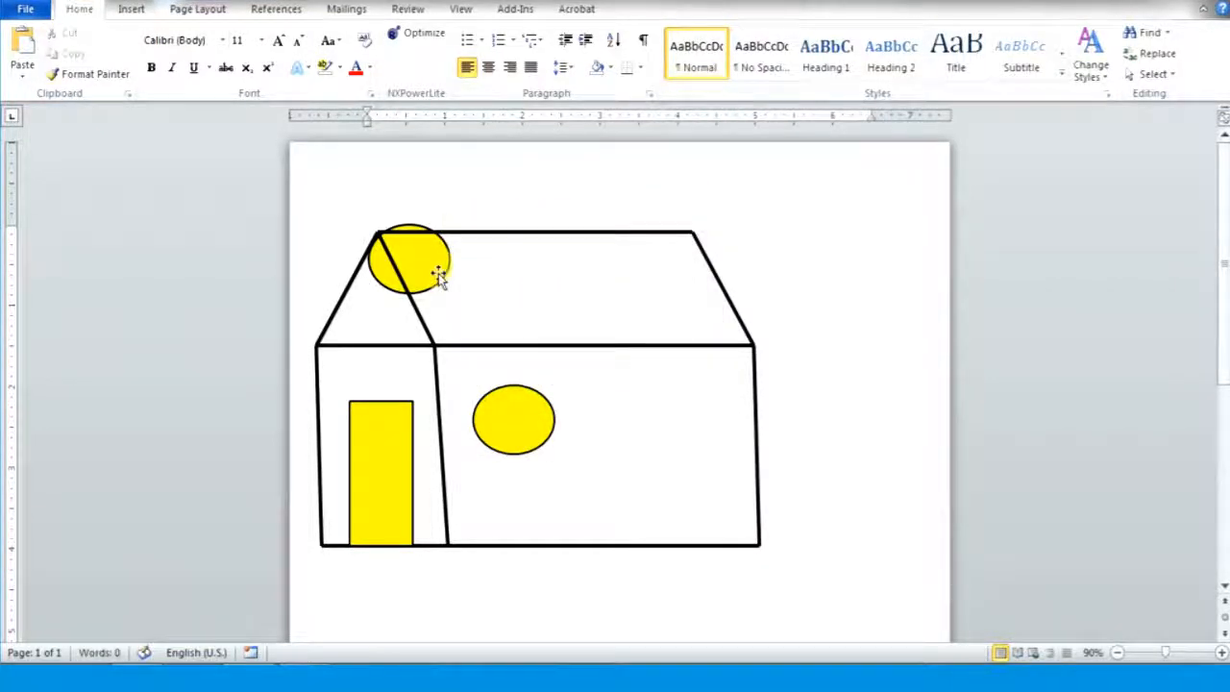
pyautogui.moveTo(438, 273); pyautogui.dragTo(641, 418)
pyautogui.moveTo(442, 282); pyautogui.dragTo(504, 332)
pyautogui.moveTo(457, 279)
pyautogui.mouseDown()
pyautogui.moveTo(467, 292)
pyautogui.moveTo(429, 262)
pyautogui.moveTo(470, 281)
pyautogui.moveTo(452, 291)
pyautogui.moveTo(467, 302)
pyautogui.moveTo(449, 284)
pyautogui.mouseUp()
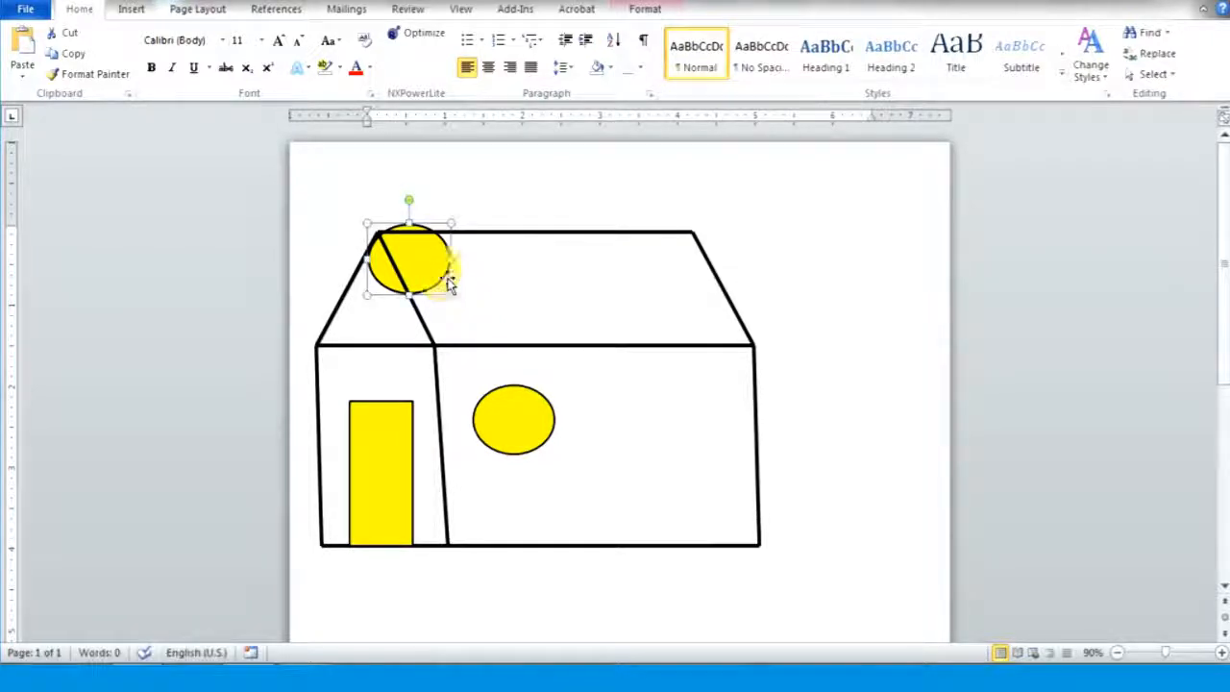
pyautogui.press('Delete')
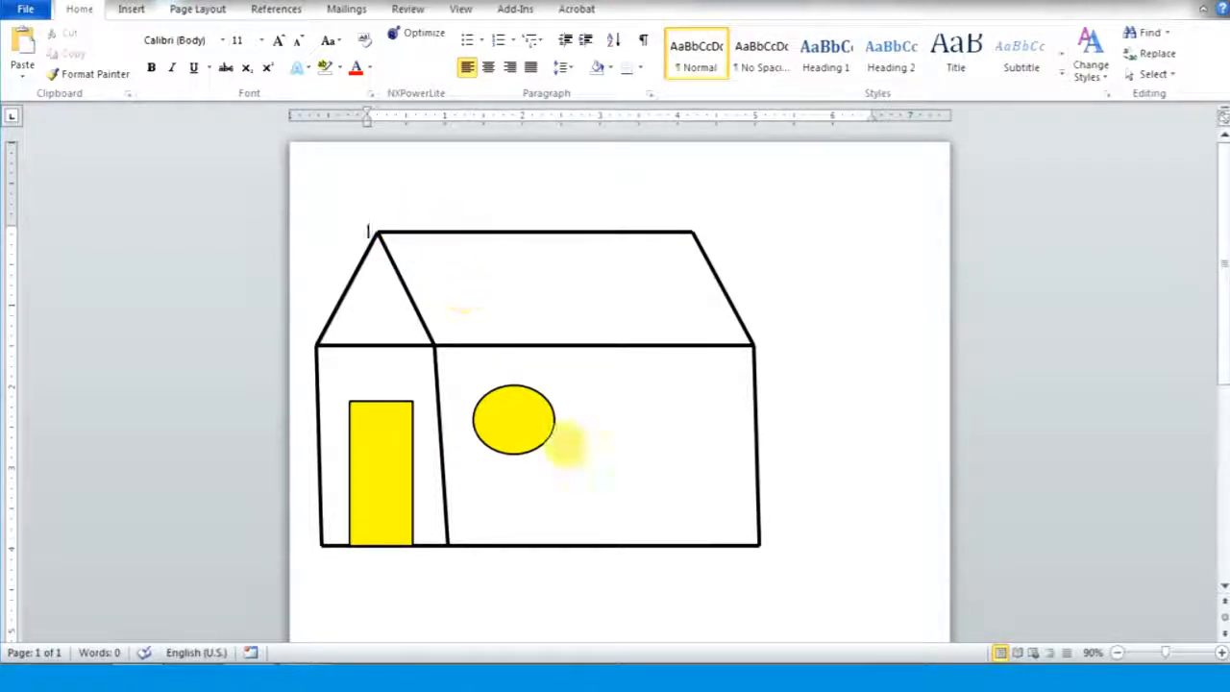
# Paste a copy of the oval window and place it to the right of the first one at the same height.
pyautogui.click(553, 423)
pyautogui.hotkey('ctrl', 'v')
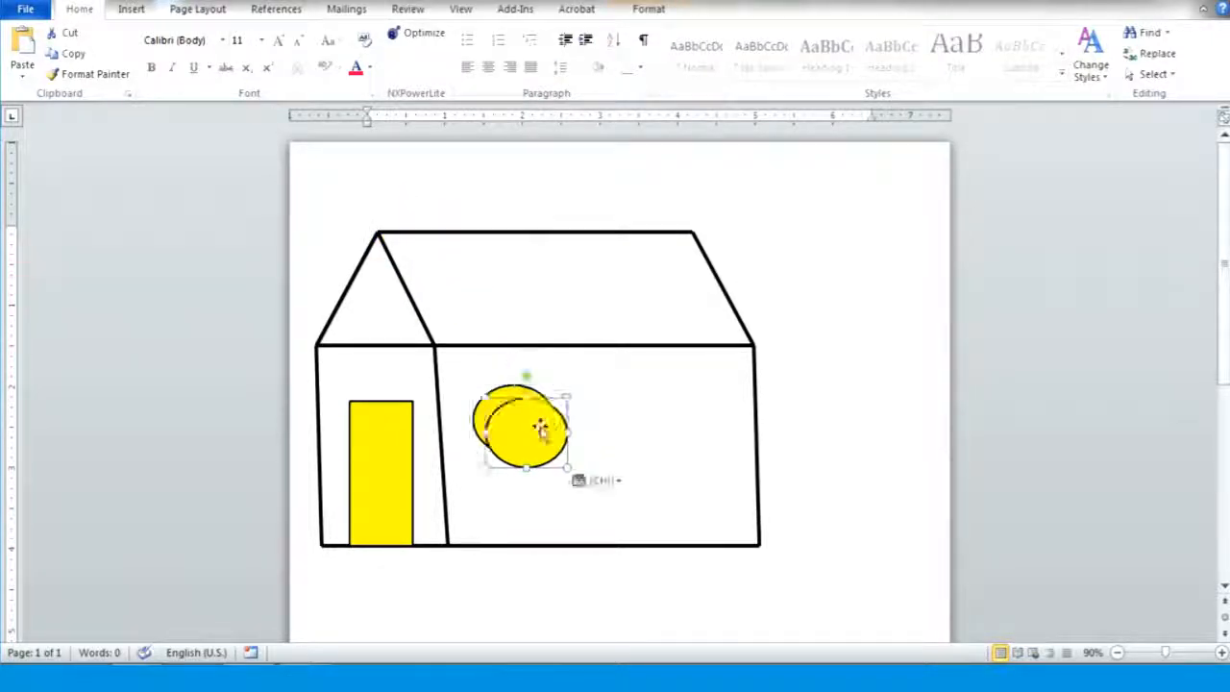
pyautogui.moveTo(541, 426); pyautogui.dragTo(650, 420)
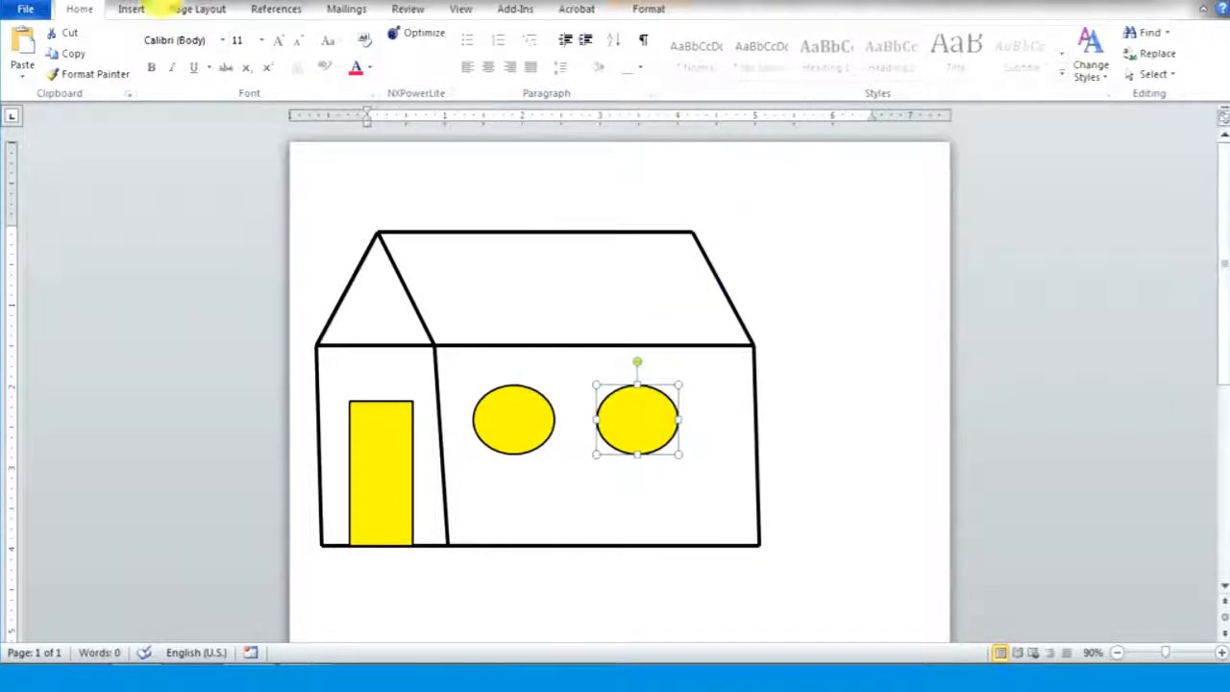
pyautogui.click(580, 493)
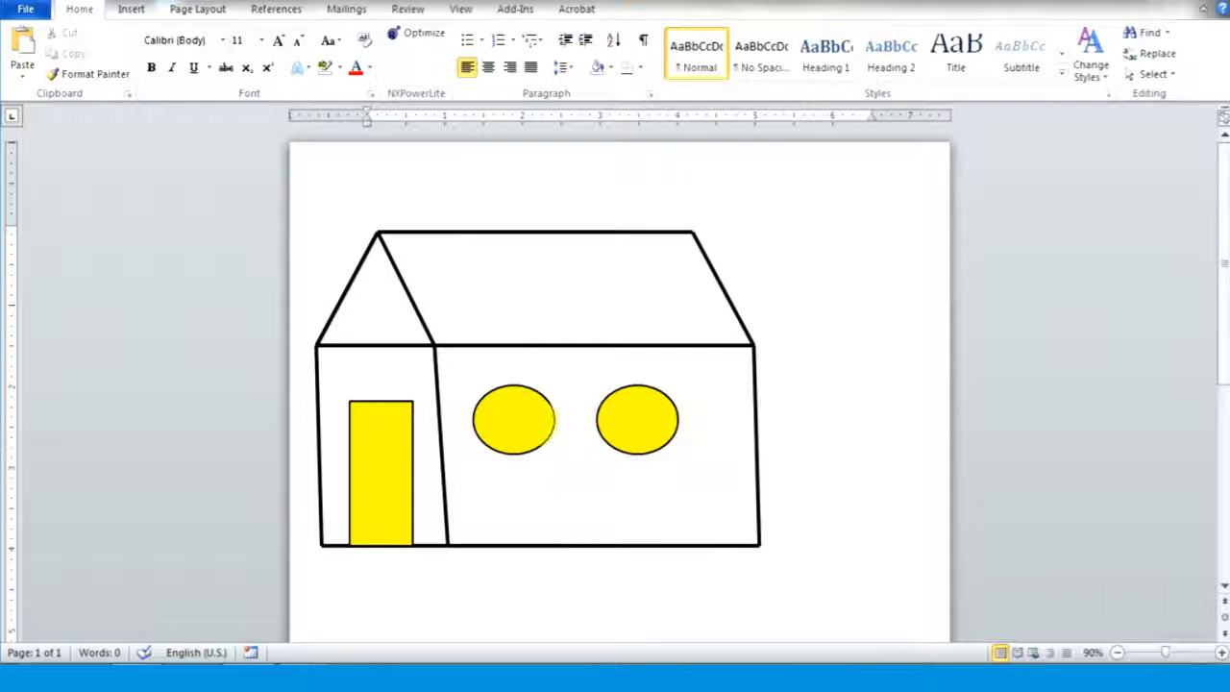
# Insert a cloud callout about 1.38" high and 2.31" wide above and to the right of the house roof.
pyautogui.click(134, 11)
pyautogui.click(264, 60)
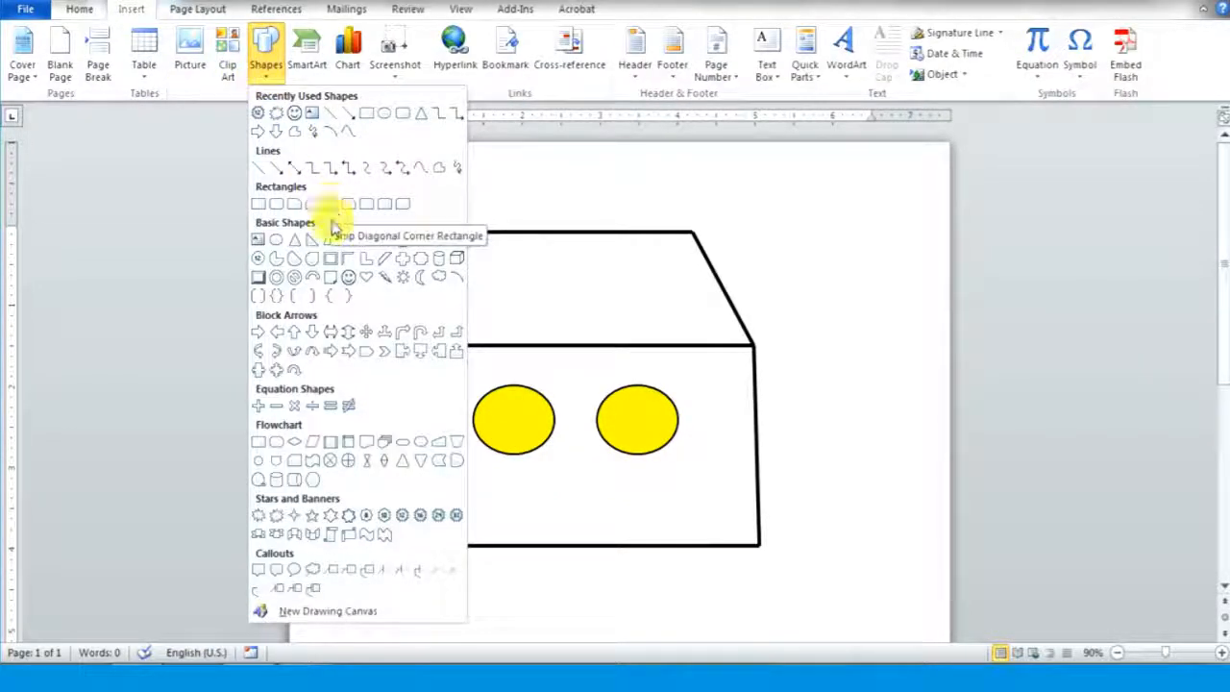
pyautogui.click(309, 574)
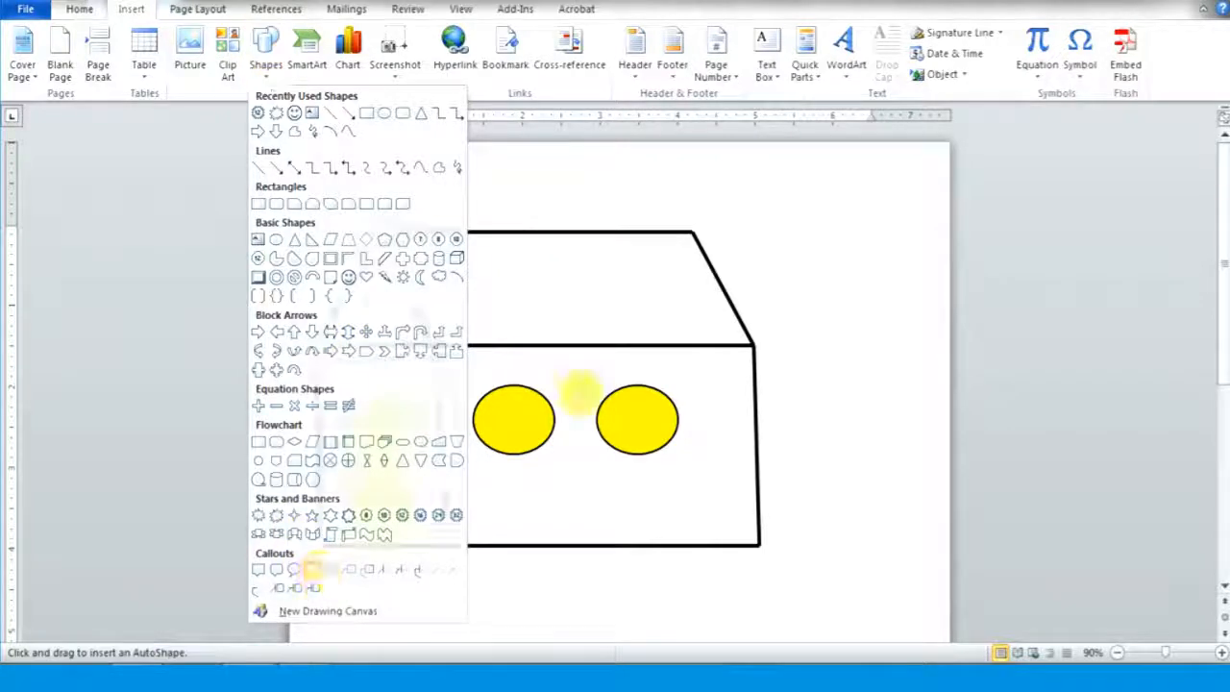
pyautogui.moveTo(753, 156); pyautogui.dragTo(933, 267)
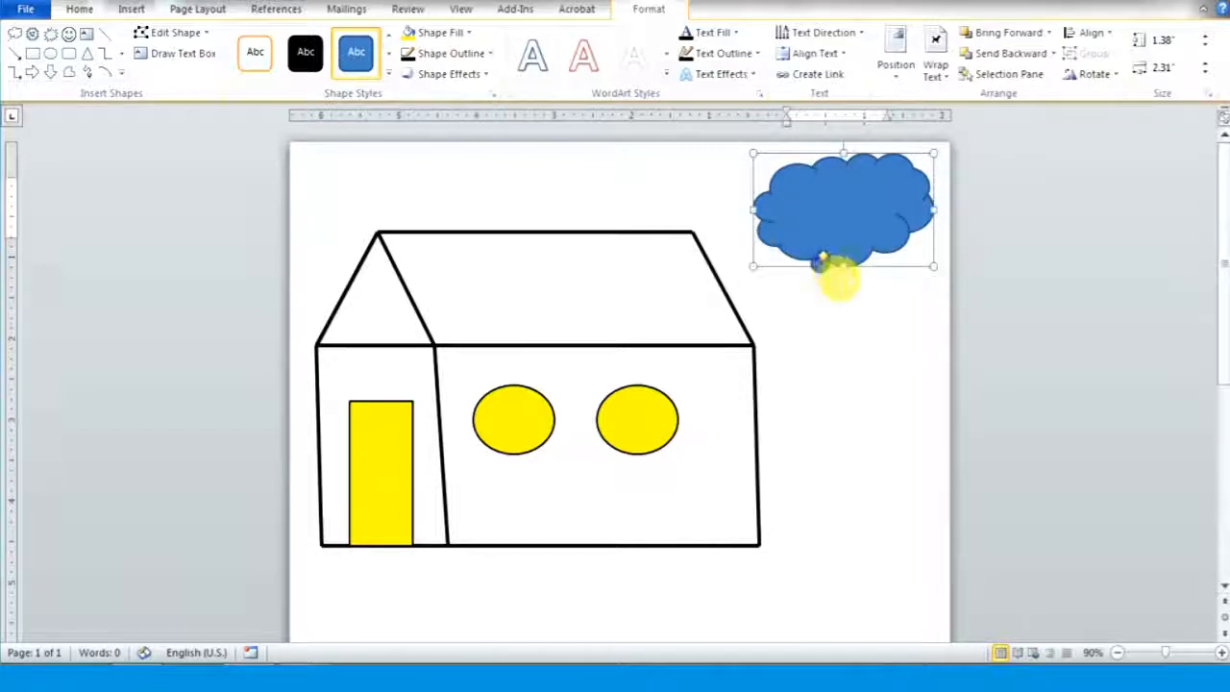
pyautogui.click(839, 187)
pyautogui.click(834, 156)
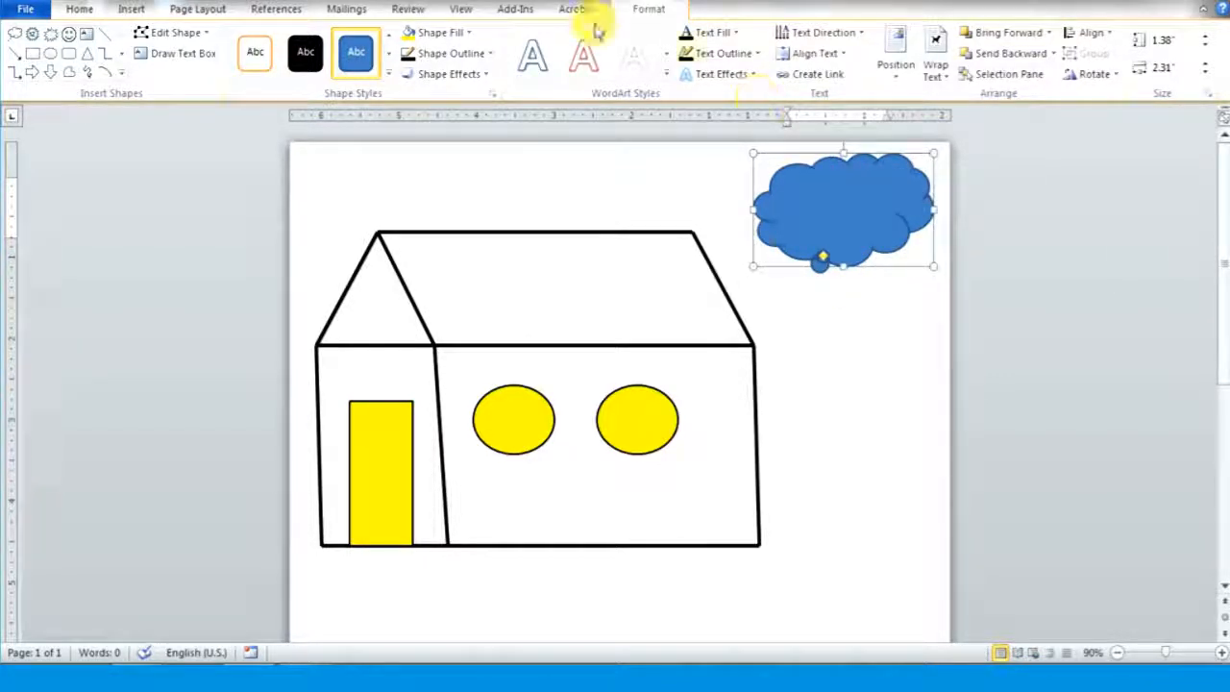
# Fill the cloud callout with a tan theme colour and give it a black outline.
pyautogui.click(469, 32)
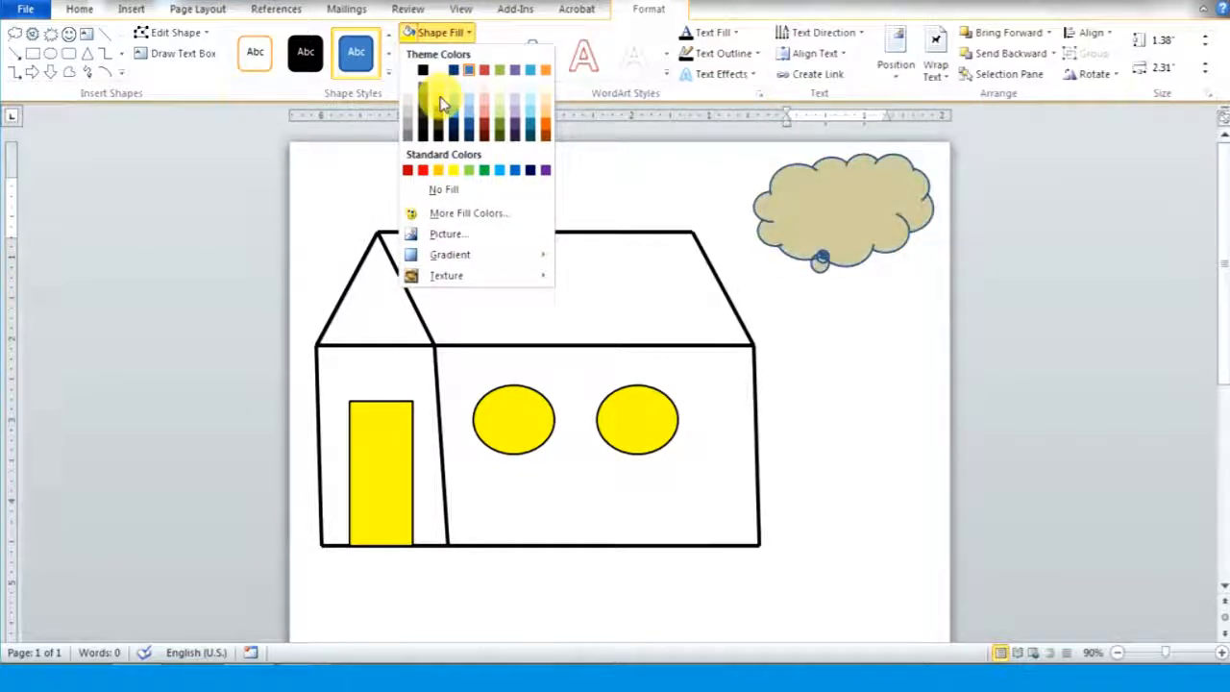
pyautogui.click(440, 99)
pyautogui.click(460, 54)
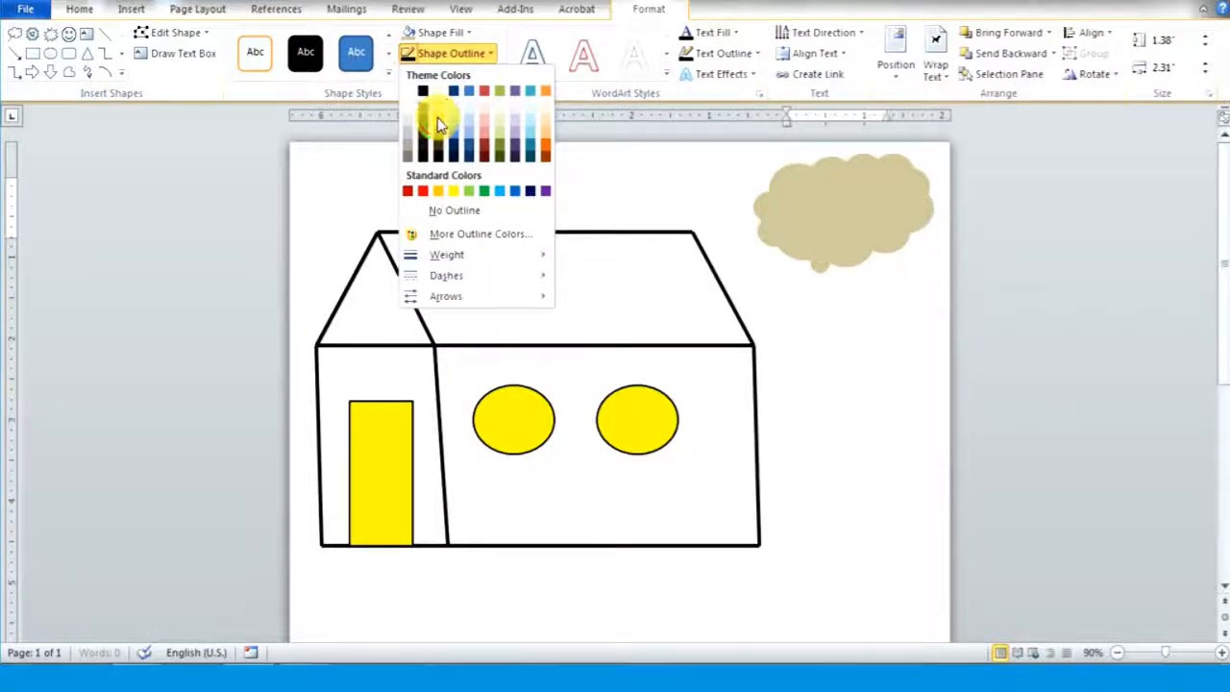
pyautogui.click(437, 123)
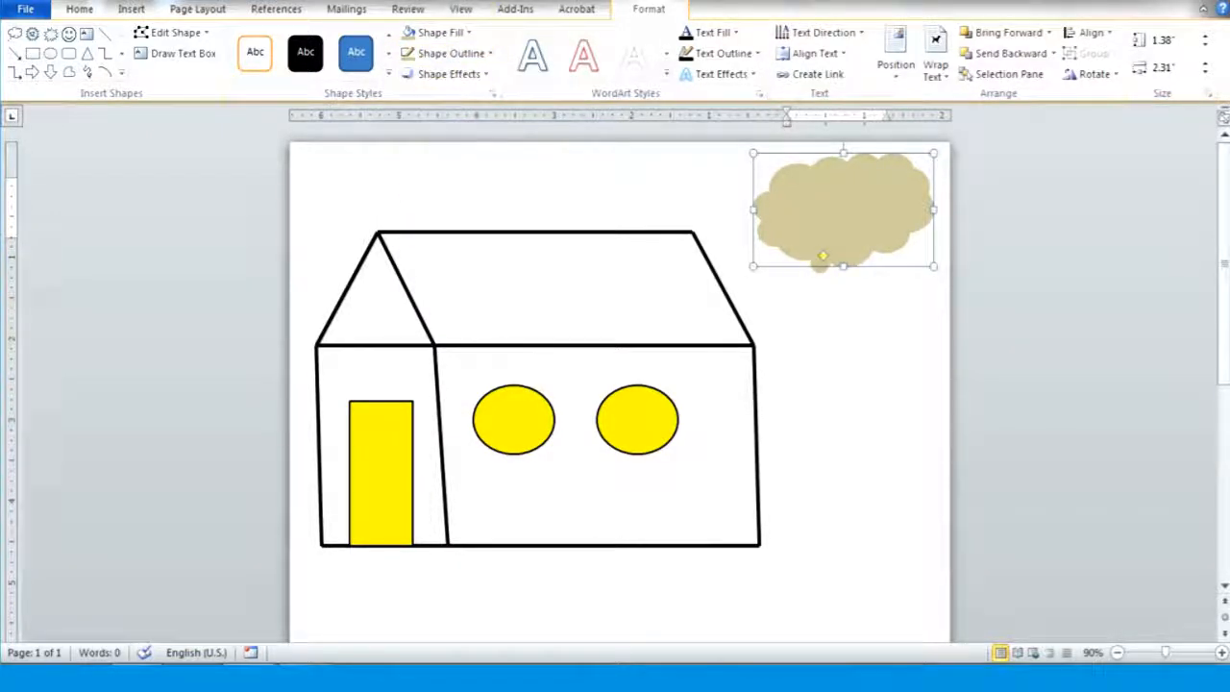
pyautogui.click(476, 54)
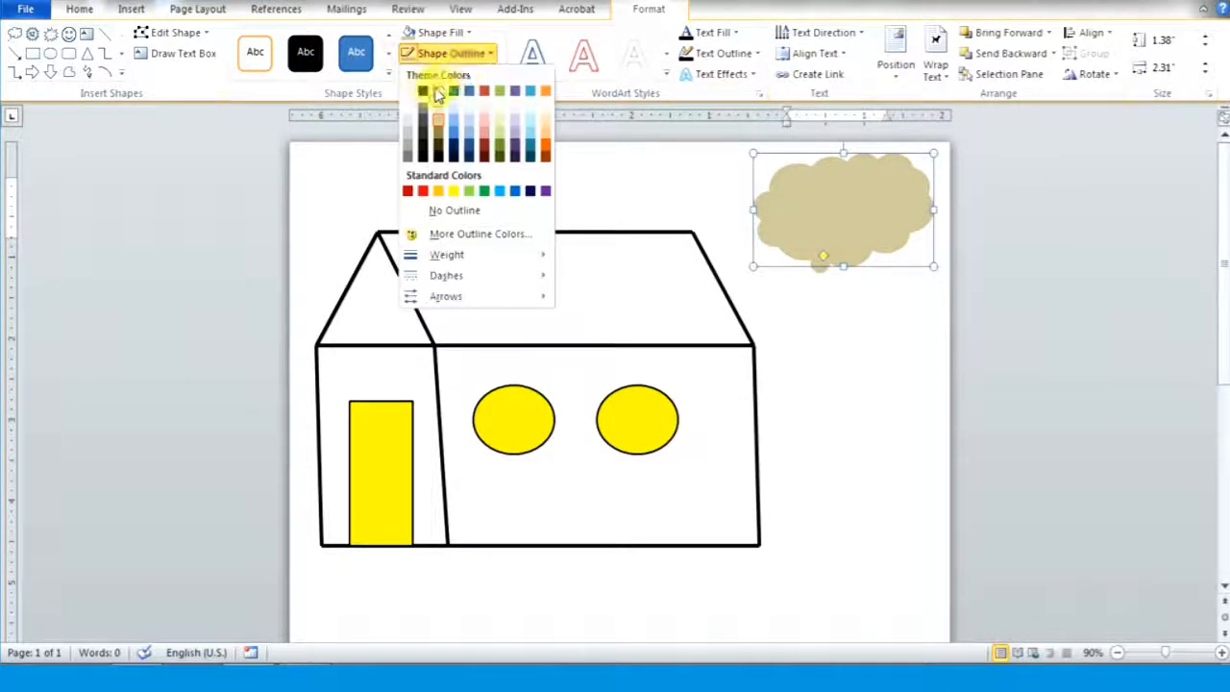
pyautogui.click(428, 87)
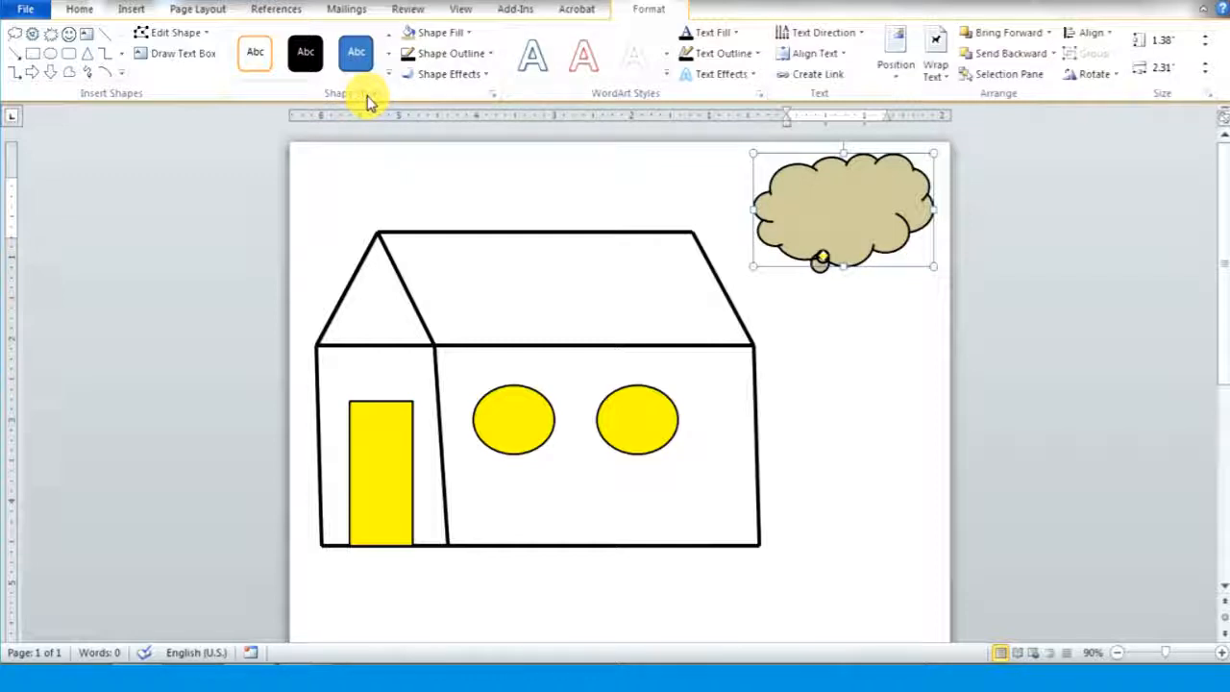
# Draw a short slanted line about 0.16" high and 0.28" wide beside the cloud's left edge and give it the Dash line style.
pyautogui.click(131, 10)
pyautogui.click(269, 69)
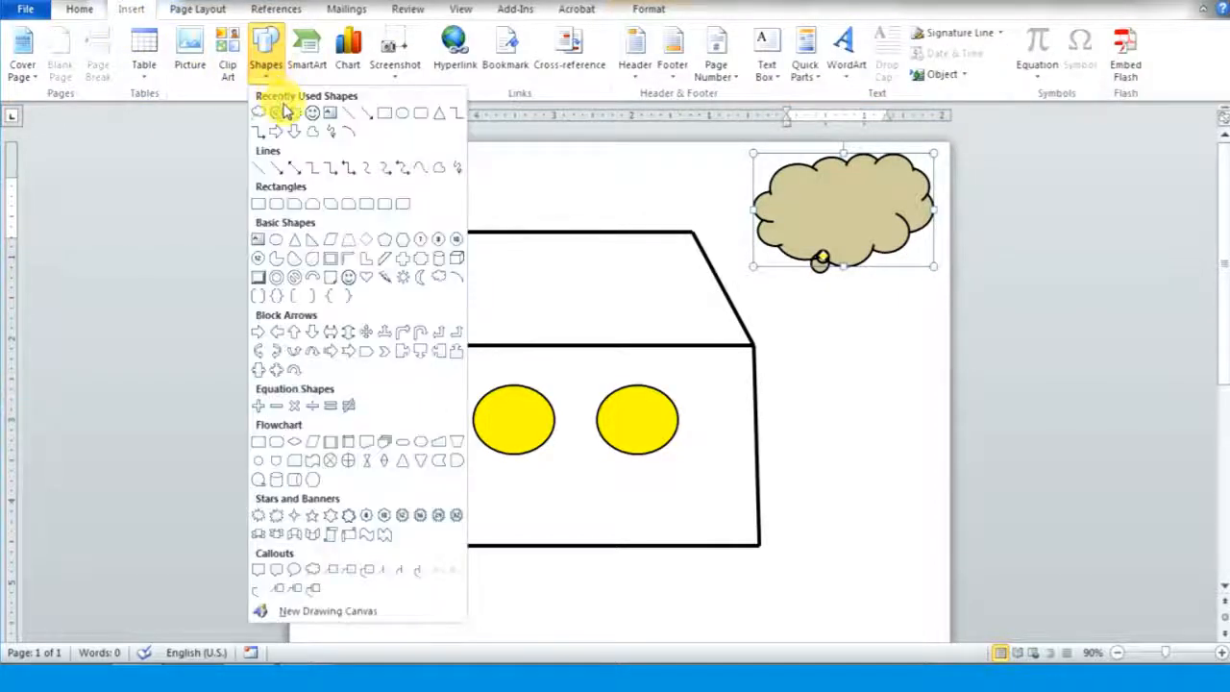
pyautogui.click(346, 115)
pyautogui.moveTo(730, 192); pyautogui.dragTo(707, 205)
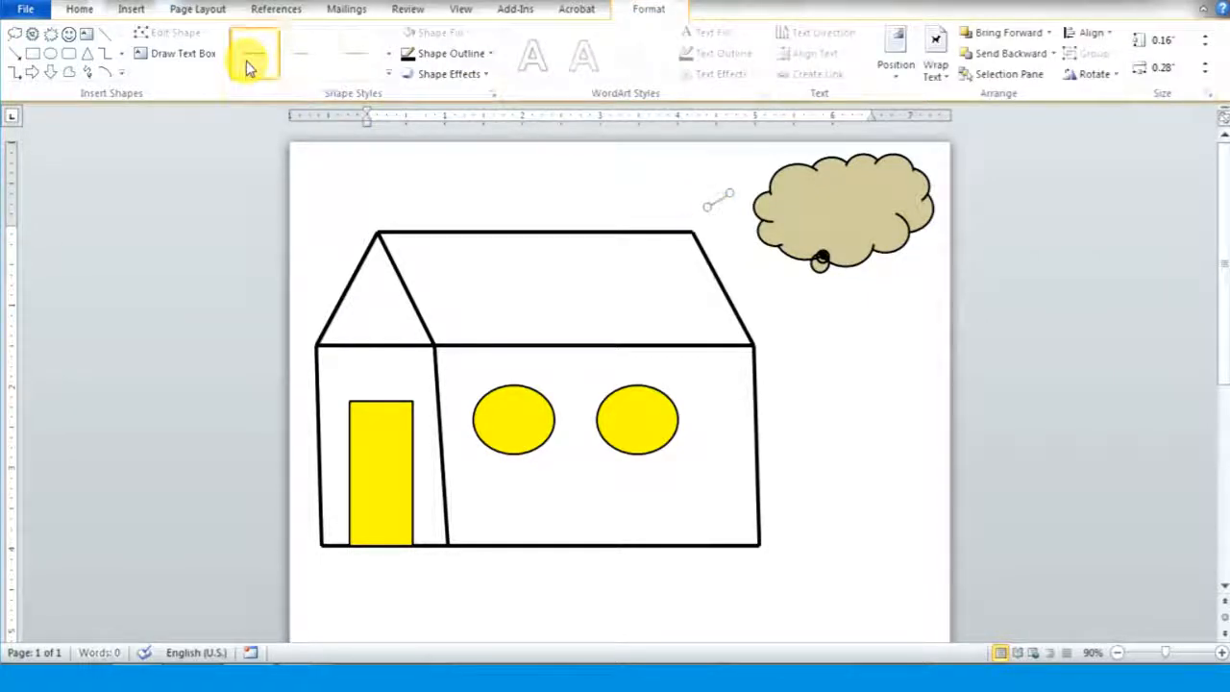
pyautogui.click(485, 55)
pyautogui.moveTo(538, 281)
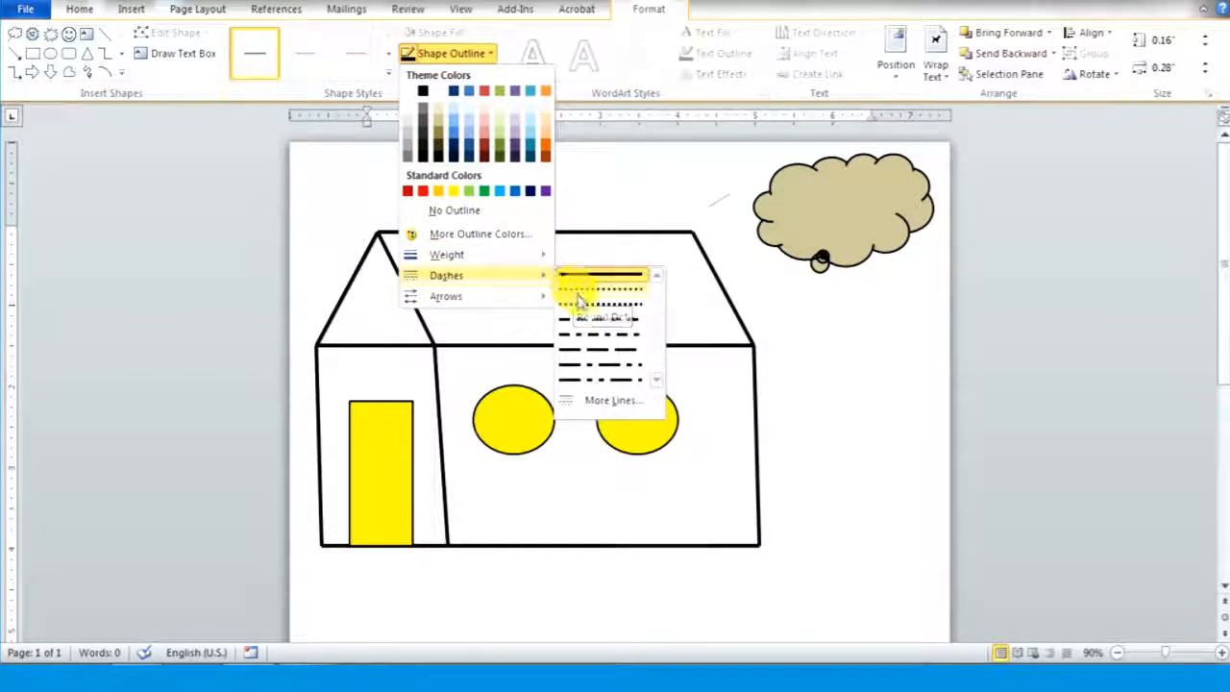
pyautogui.click(588, 325)
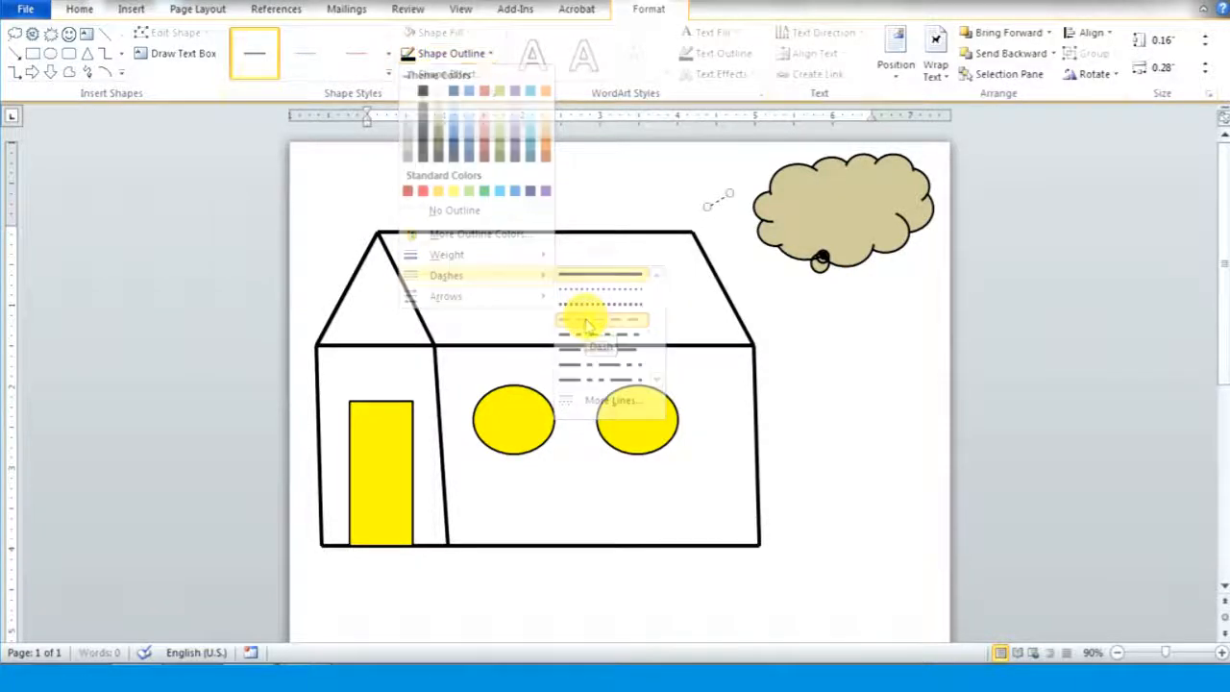
# Paste copies of the dashed line in a diagonal row running down under the cloud as rain.
pyautogui.hotkey('ctrl', 'v')
pyautogui.hotkey('ctrl', 'v')
pyautogui.hotkey('ctrl', 'v')
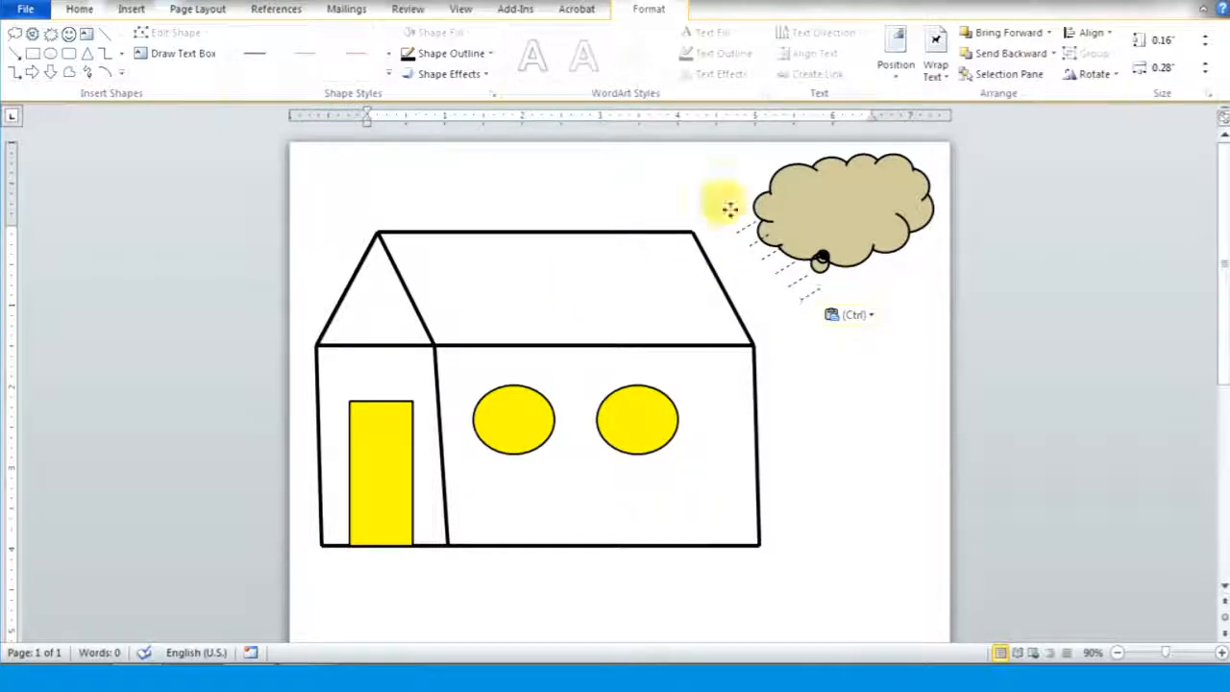
pyautogui.click(722, 200)
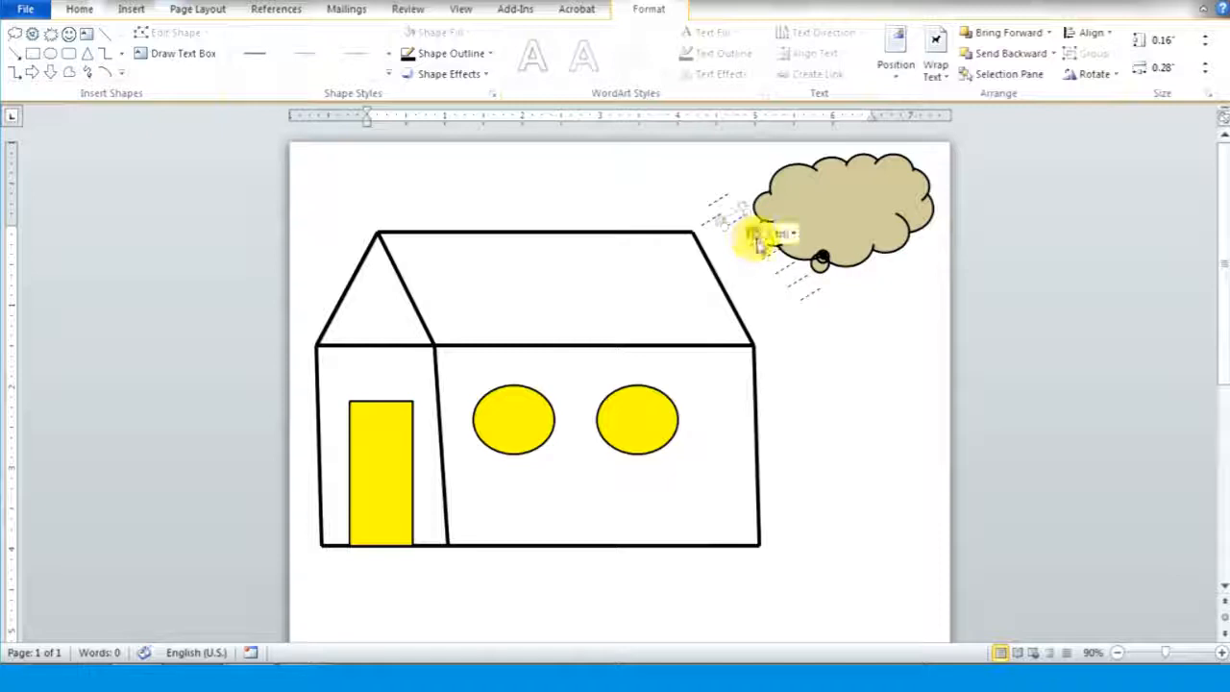
pyautogui.click(837, 299)
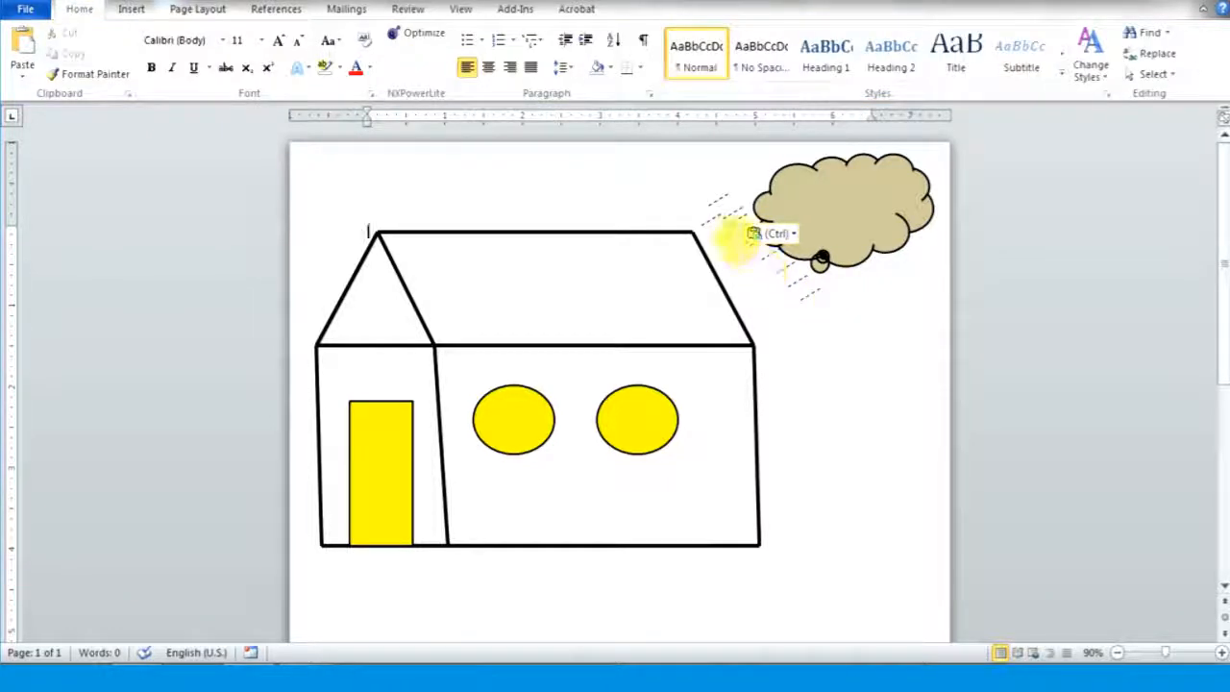
# Paste more dashed lines to add further diagonal rows of rain between the cloud and the roof's sloping edge.
pyautogui.click(706, 222)
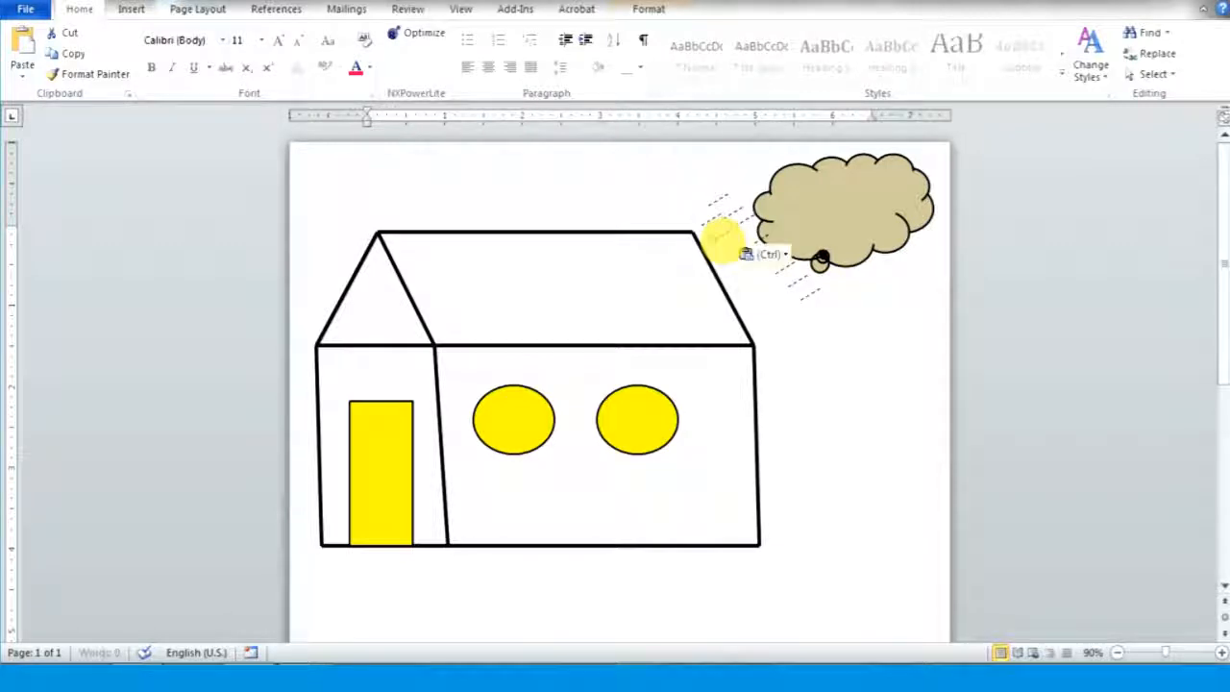
pyautogui.hotkey('ctrl', 'v')
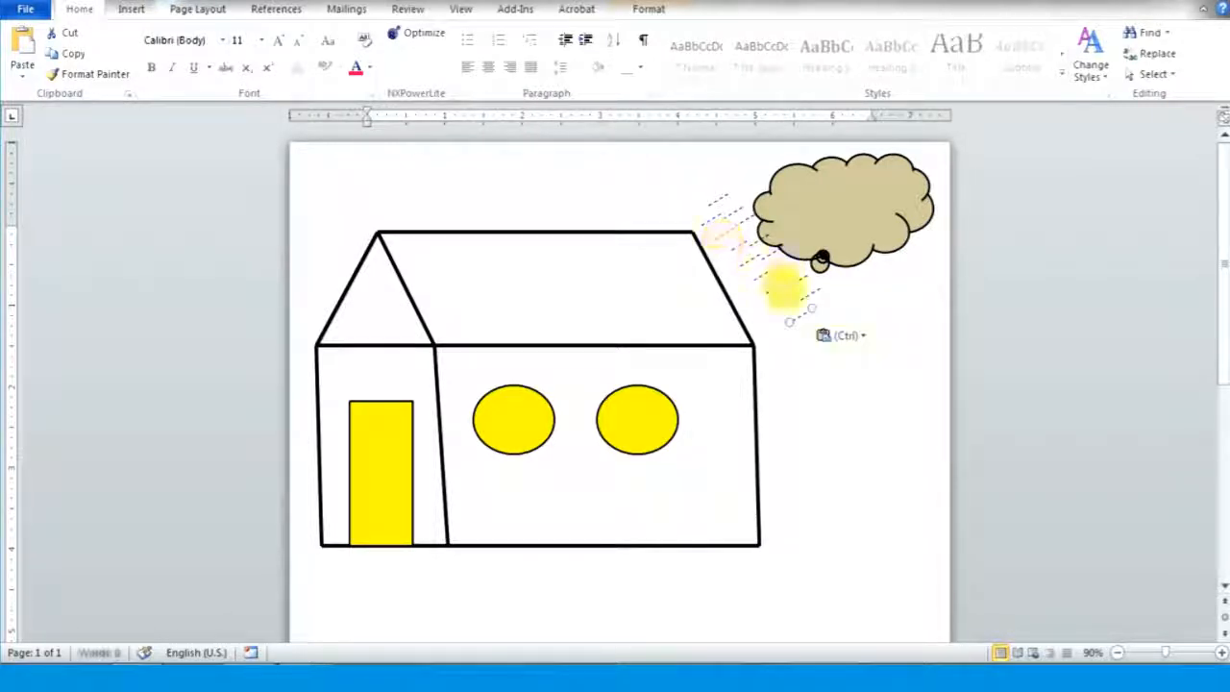
pyautogui.click(815, 351)
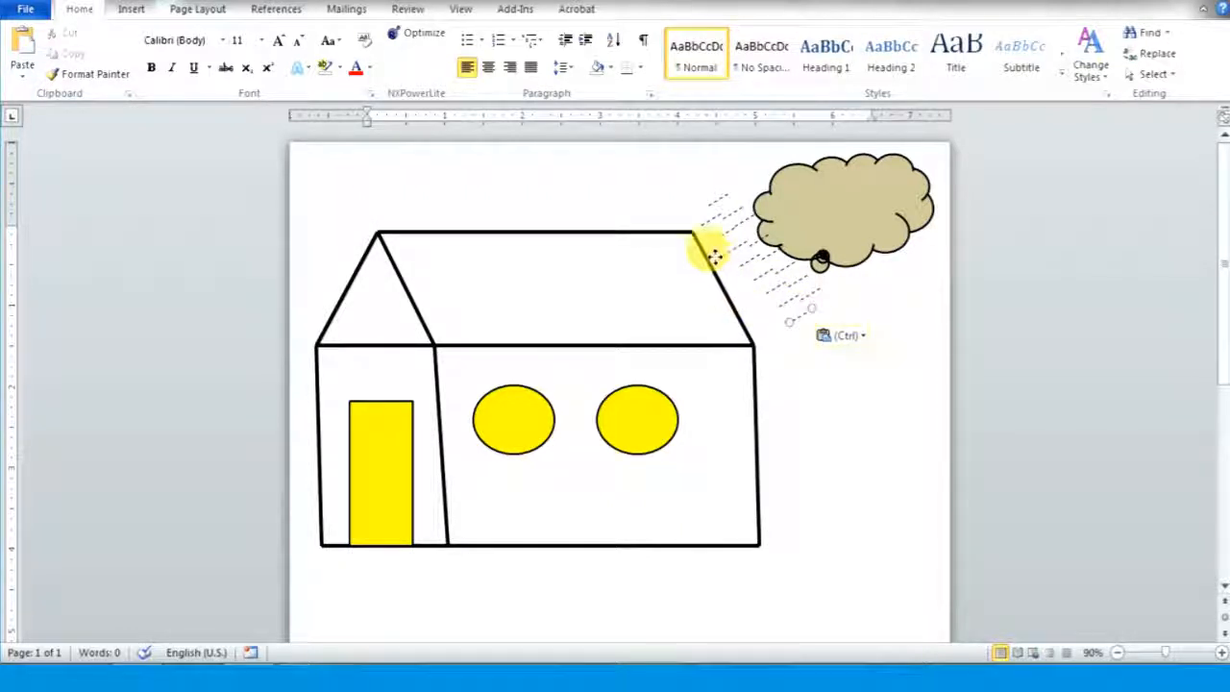
pyautogui.click(708, 249)
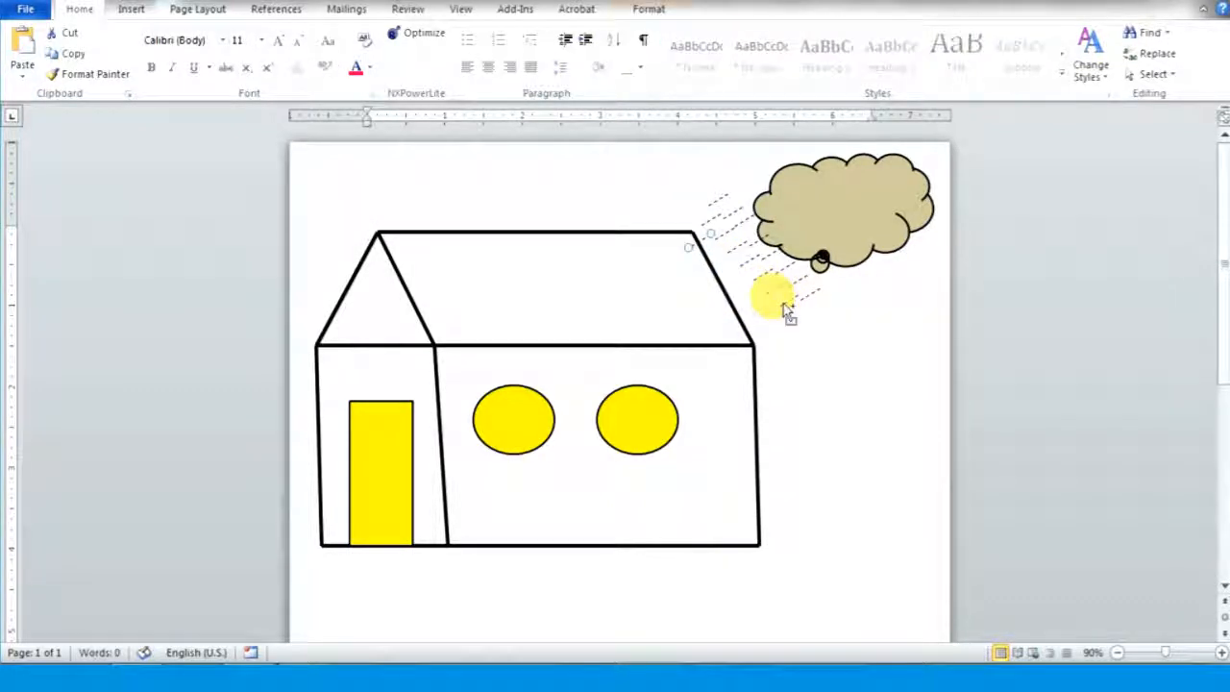
pyautogui.hotkey('ctrl', 'v')
pyautogui.moveTo(785, 312); pyautogui.dragTo(780, 307)
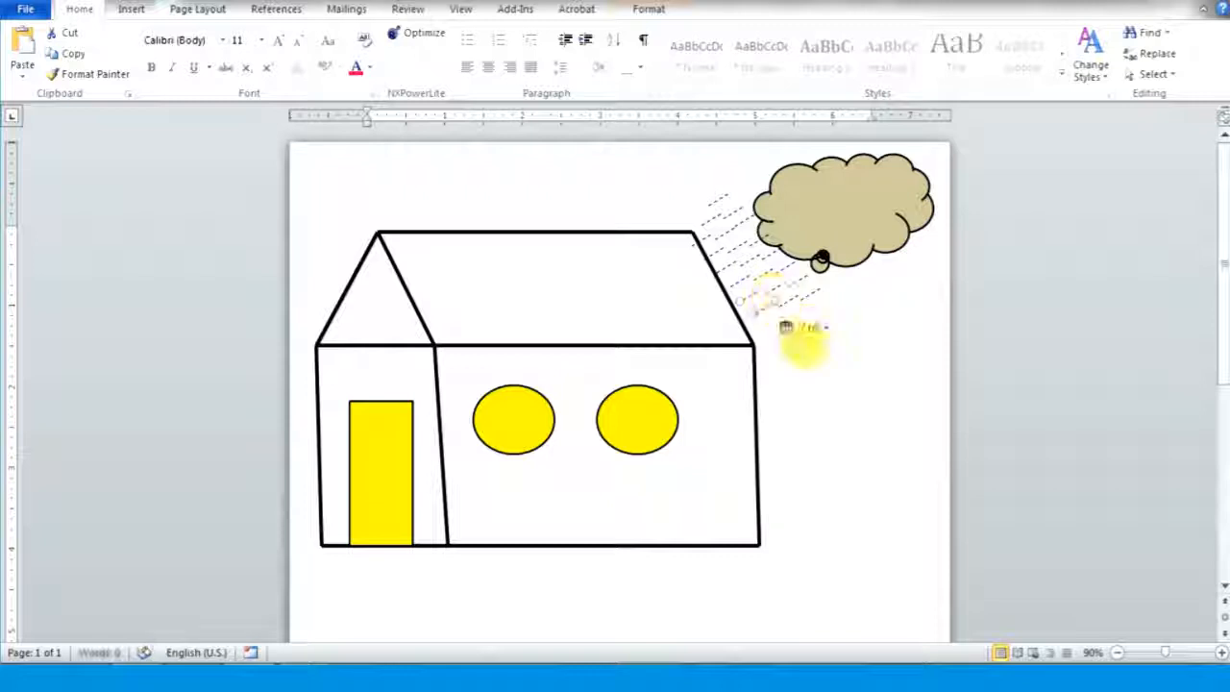
pyautogui.click(841, 411)
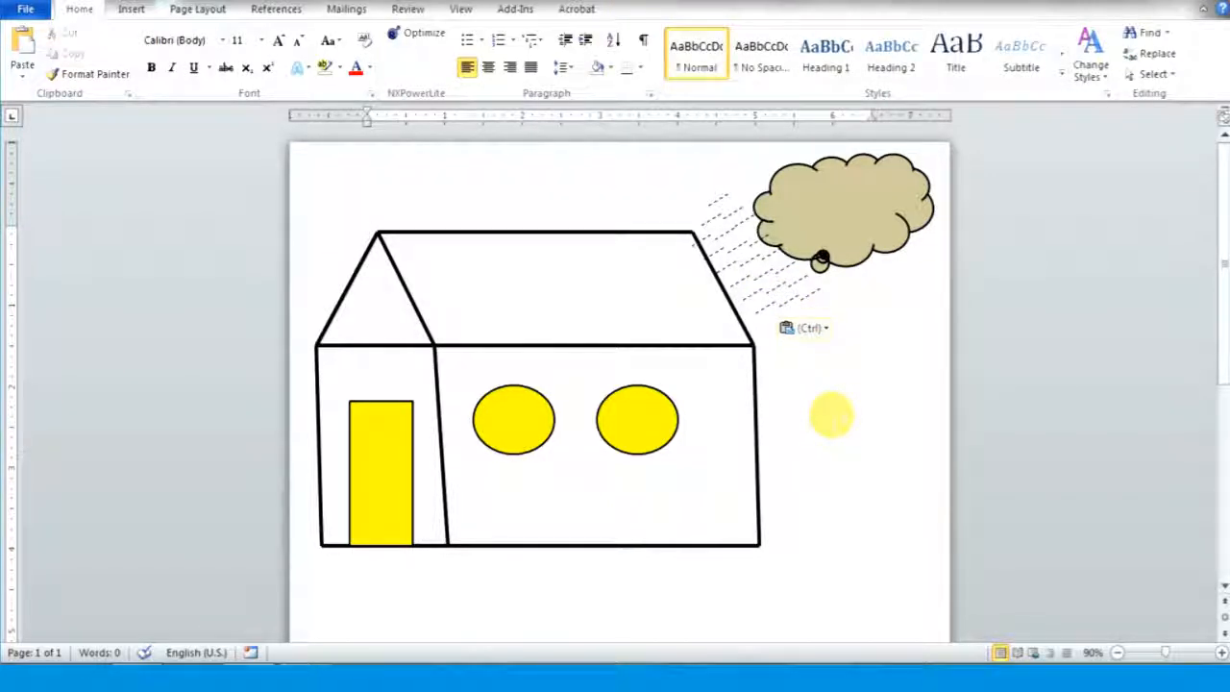
pyautogui.click(133, 12)
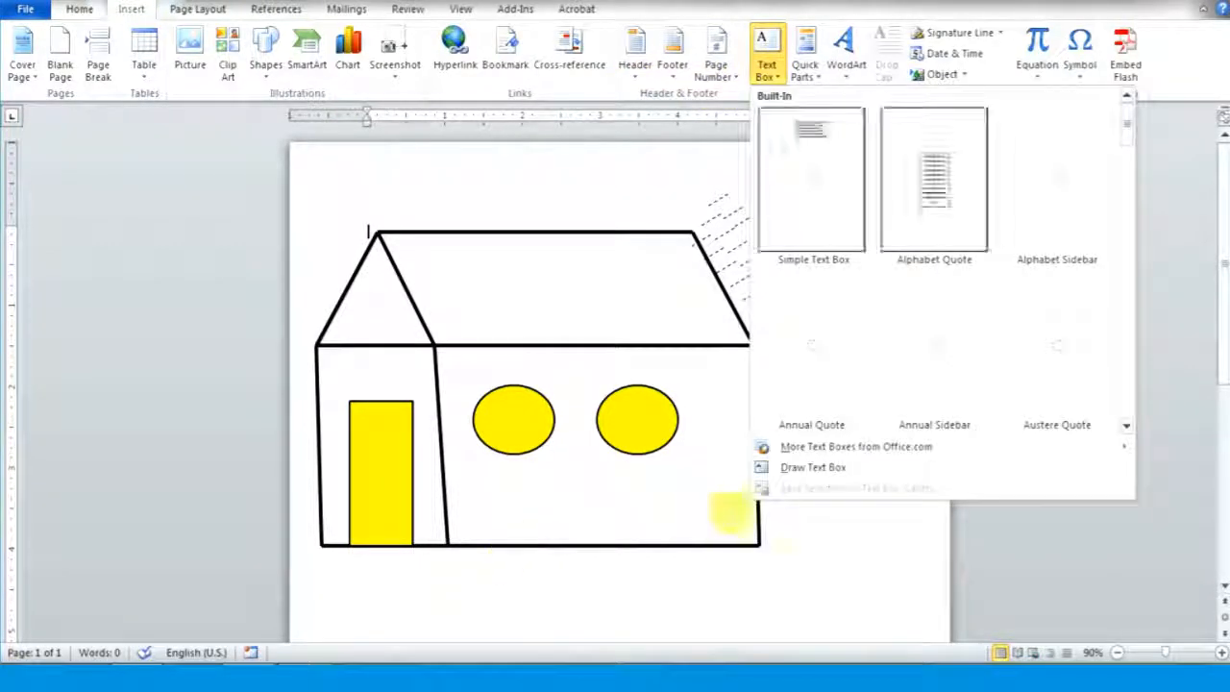
pyautogui.click(872, 538)
pyautogui.hotkey('ctrl', 'v')
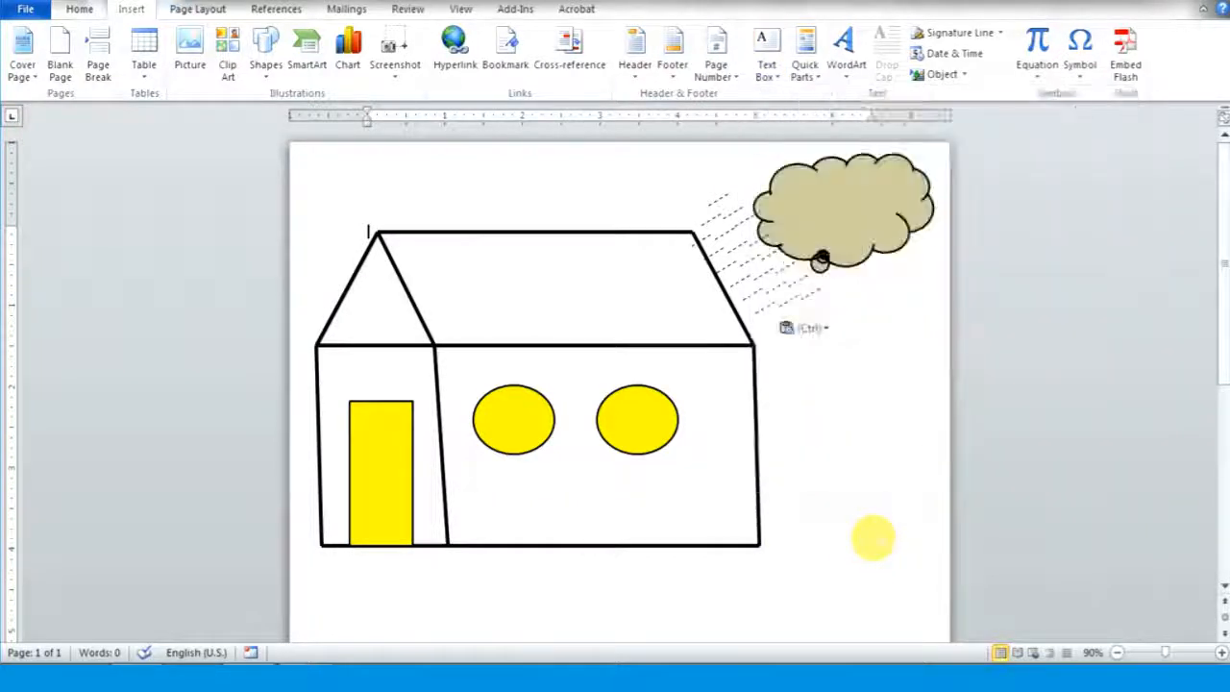